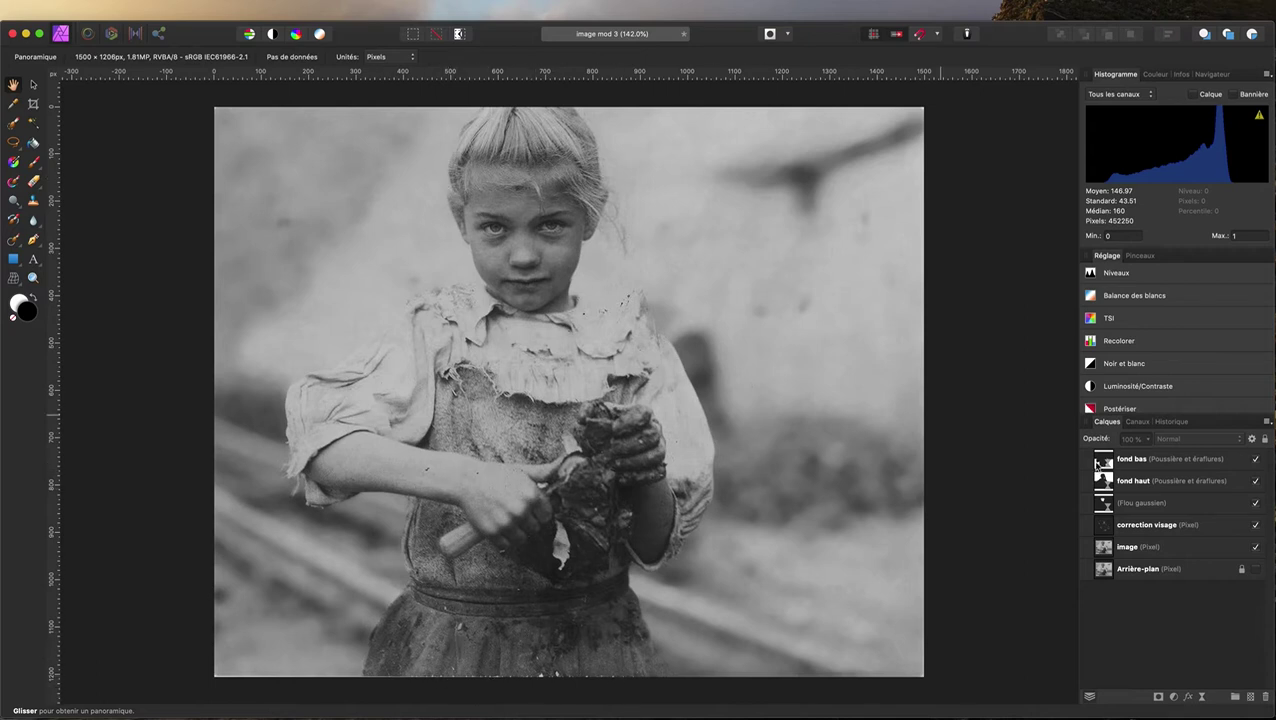
Add a pixel layer above fond bas named 'correction autres' and pick the Inpainting Brush.
left_click(1169, 460)
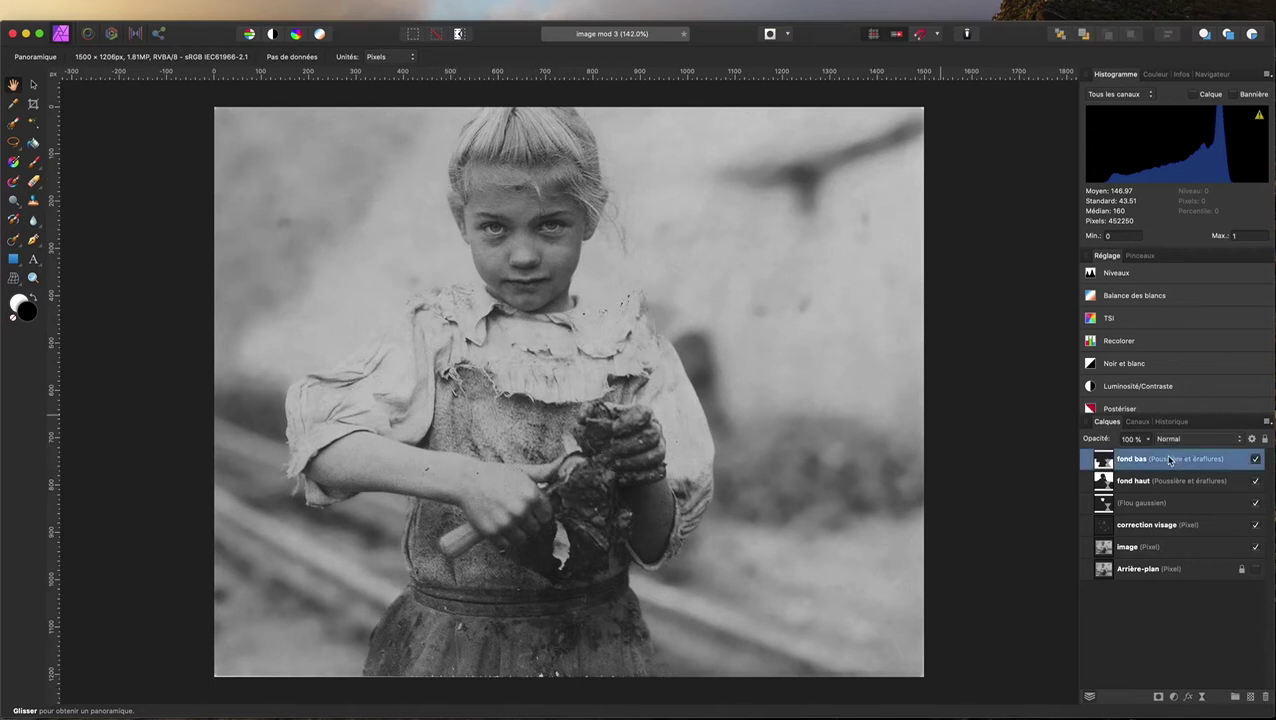
left_click(1252, 698)
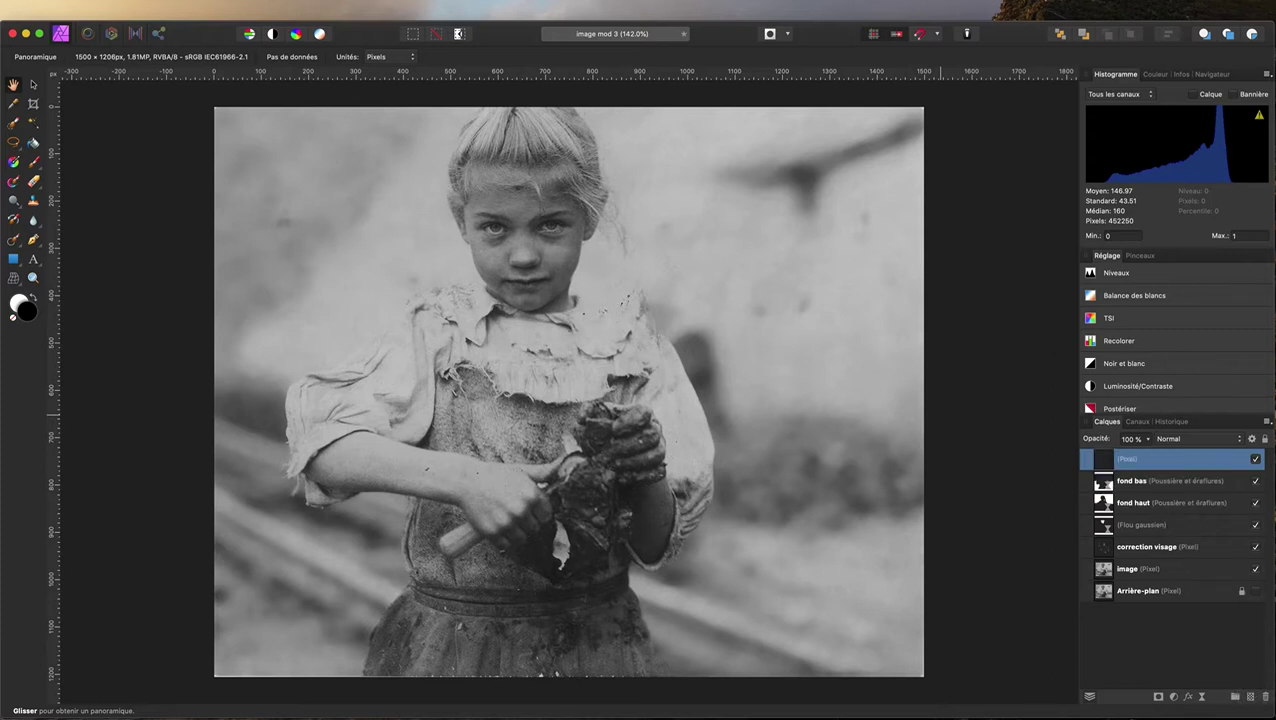
double_click(1122, 461)
type("correction autres")
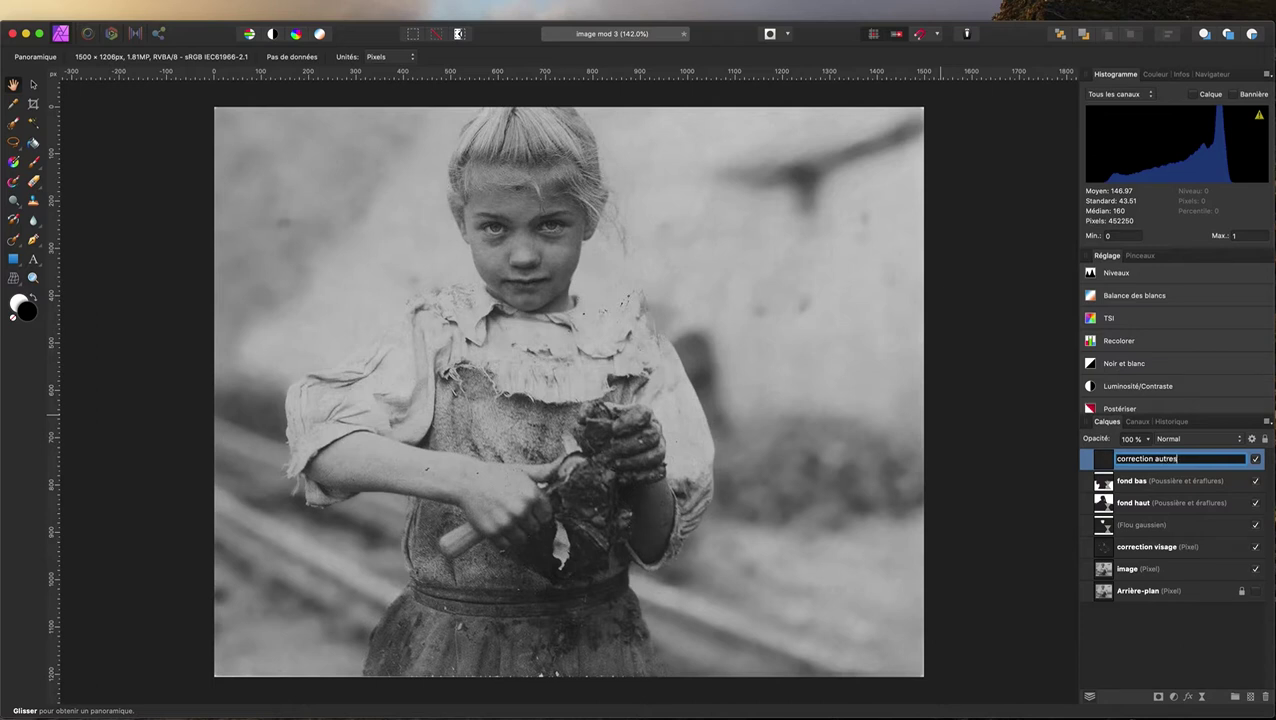
left_click(1165, 663)
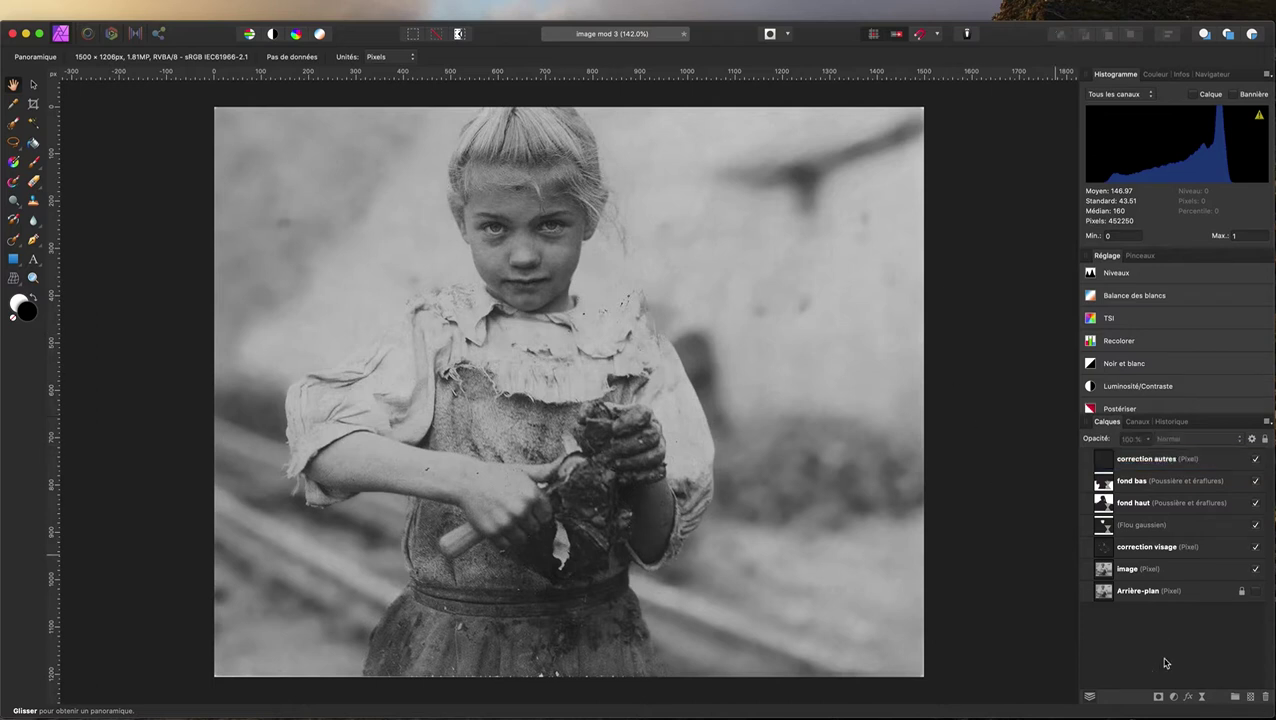
left_click(1200, 461)
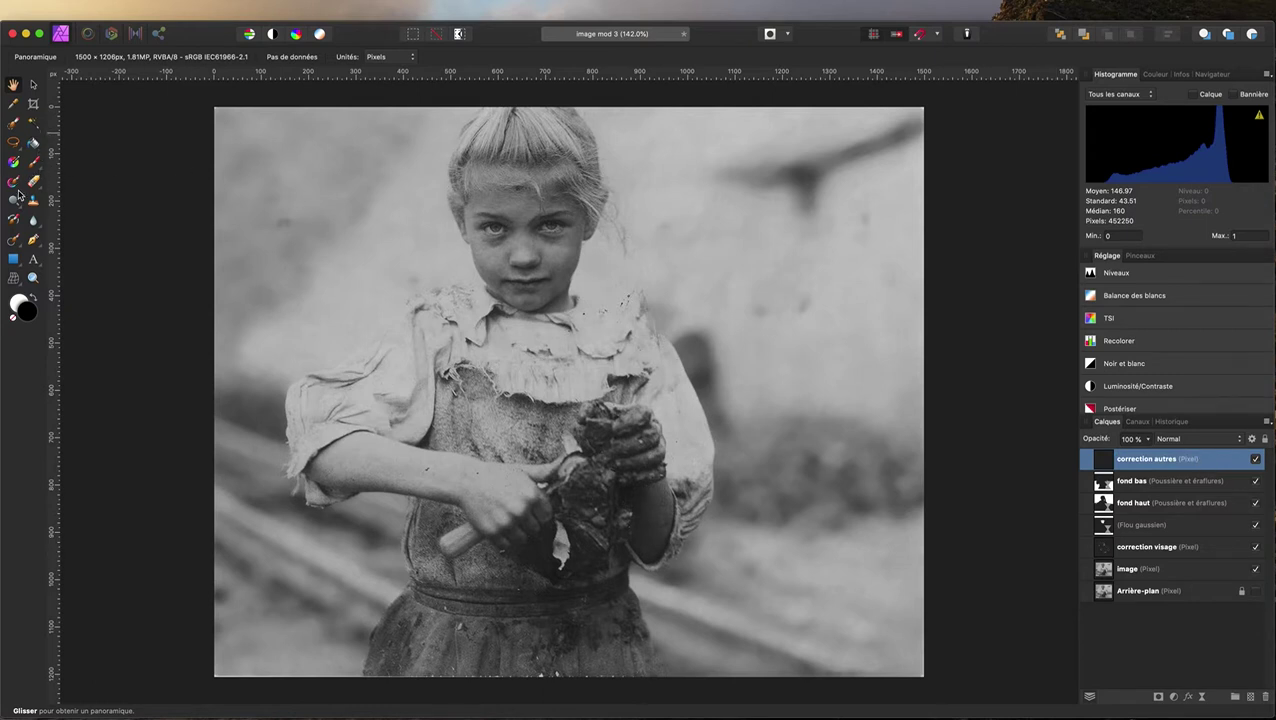
left_click(14, 242)
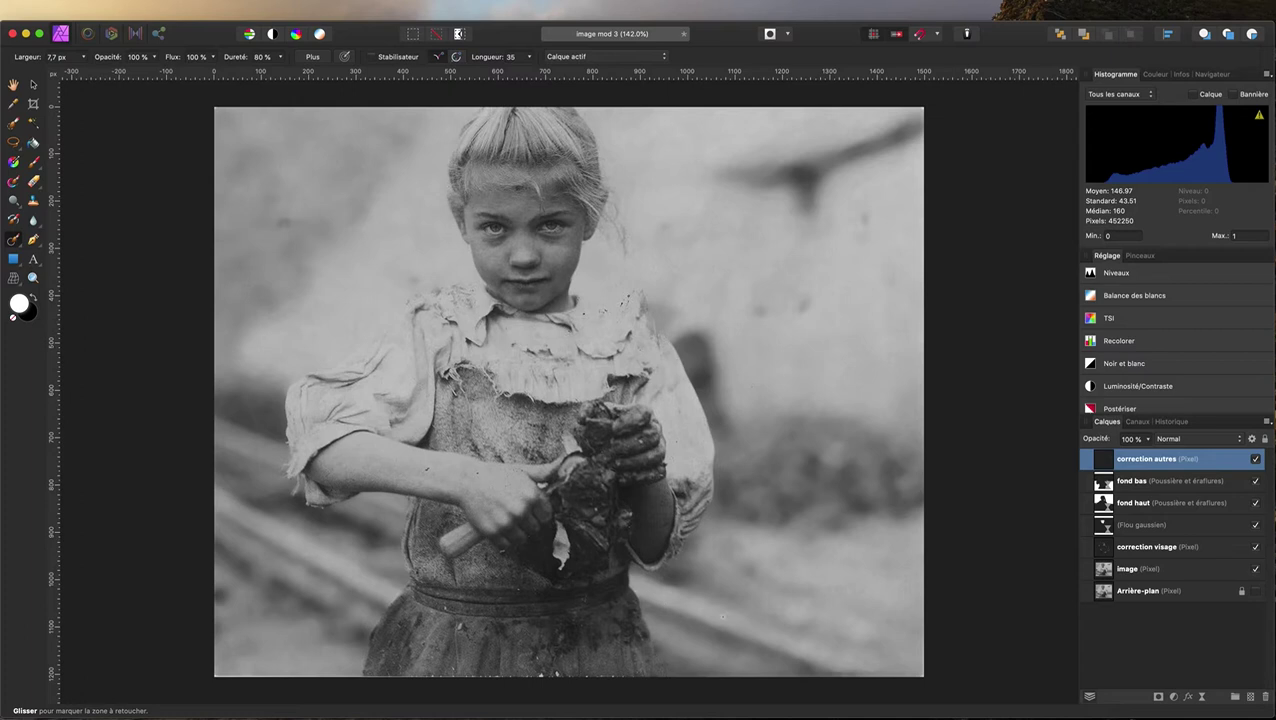
Zoom in on the arm, heal a first spot, and set the brush source to Calque actif et sous-jacent.
scroll(462, 447, "up", 3)
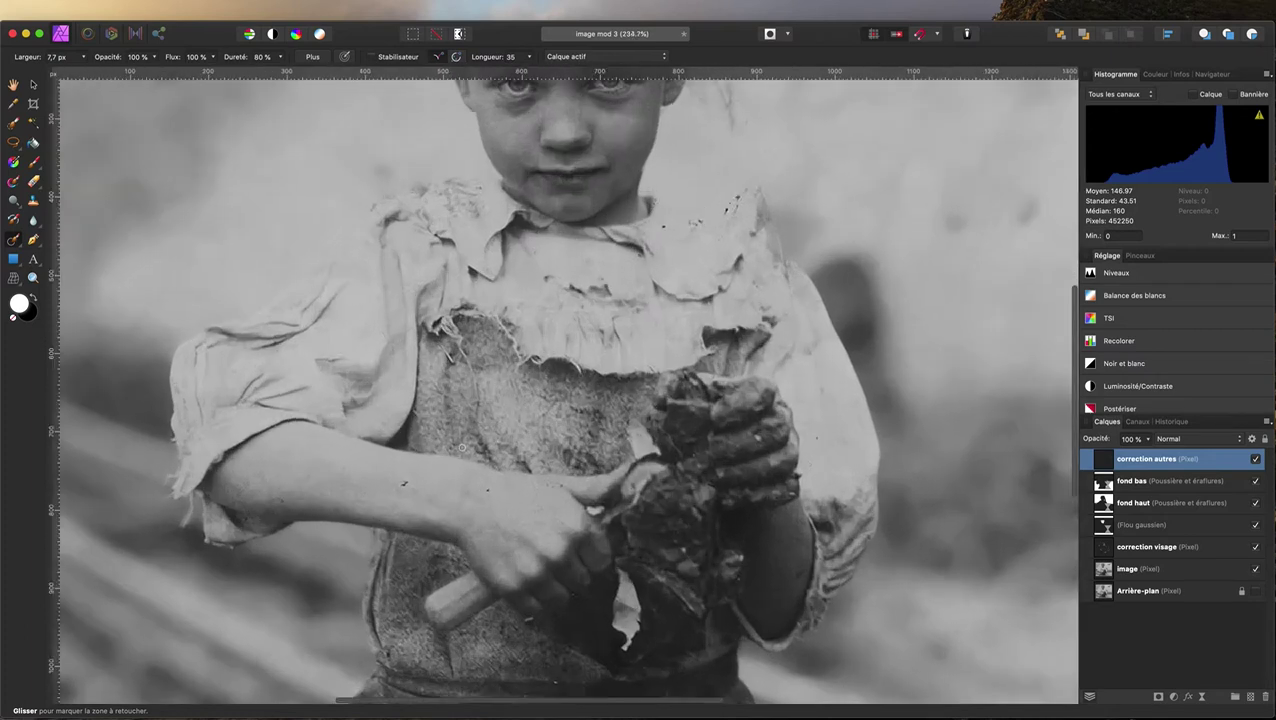
scroll(462, 447, "up", 3)
scroll(465, 447, "up", 3)
scroll(465, 447, "up", 5)
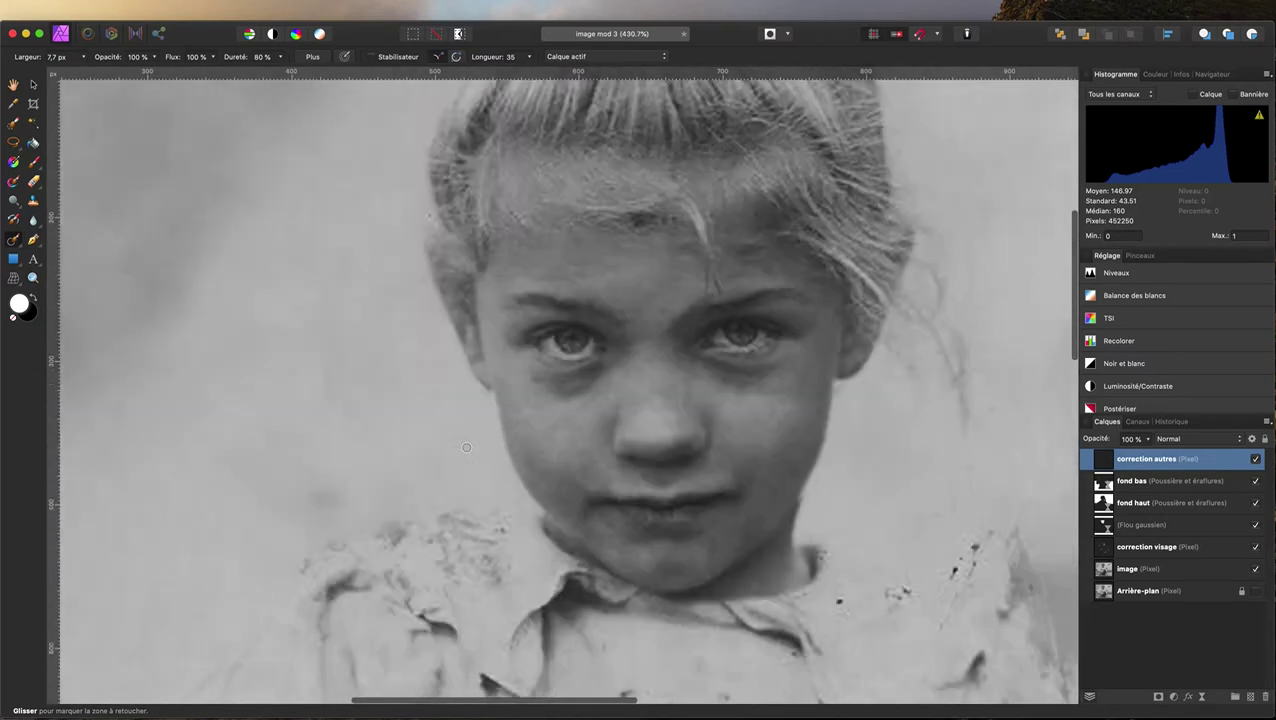
scroll(465, 447, "down", 3)
scroll(465, 447, "down", 3)
scroll(465, 447, "down", 1)
scroll(465, 447, "left", 2)
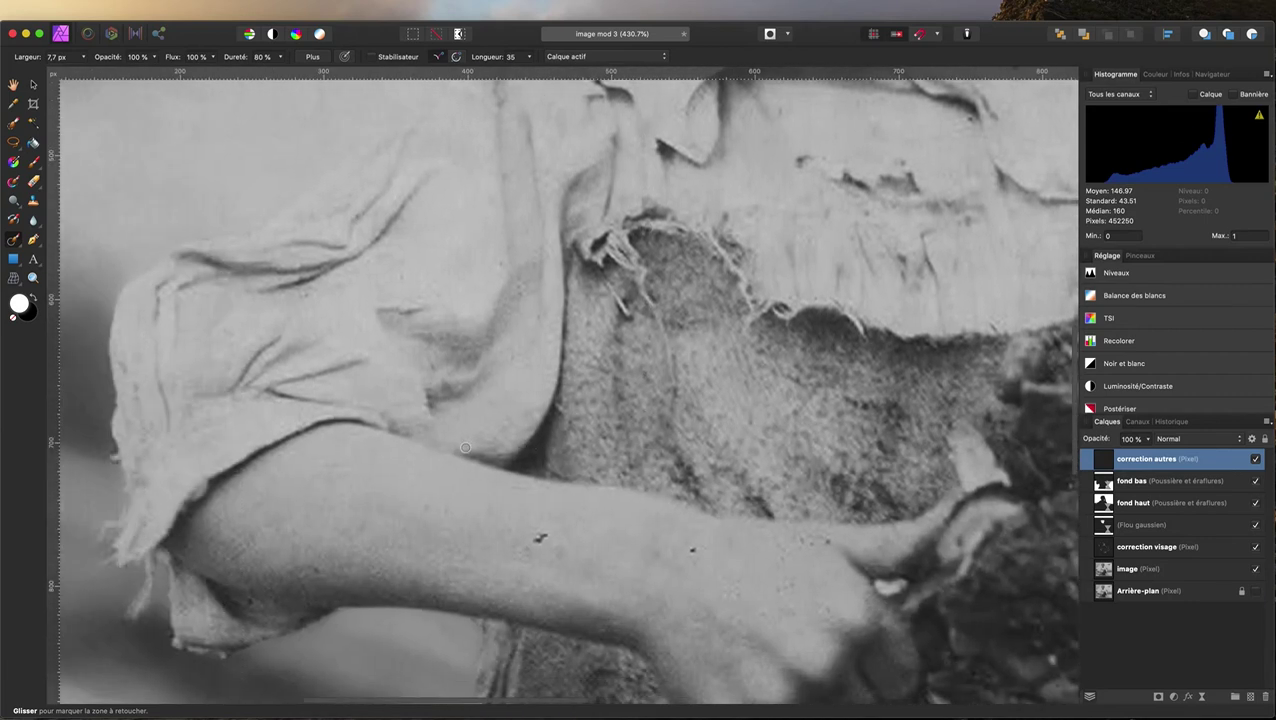
left_click_drag(528, 541, 541, 537)
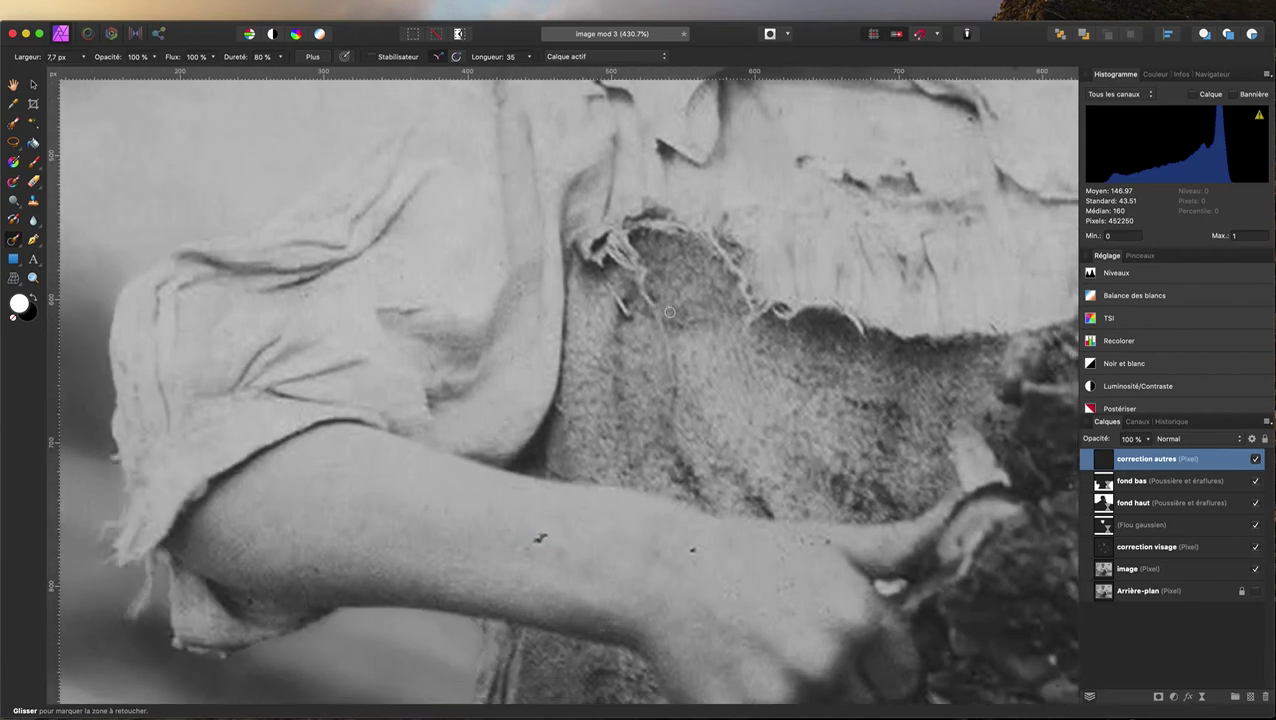
left_click(604, 56)
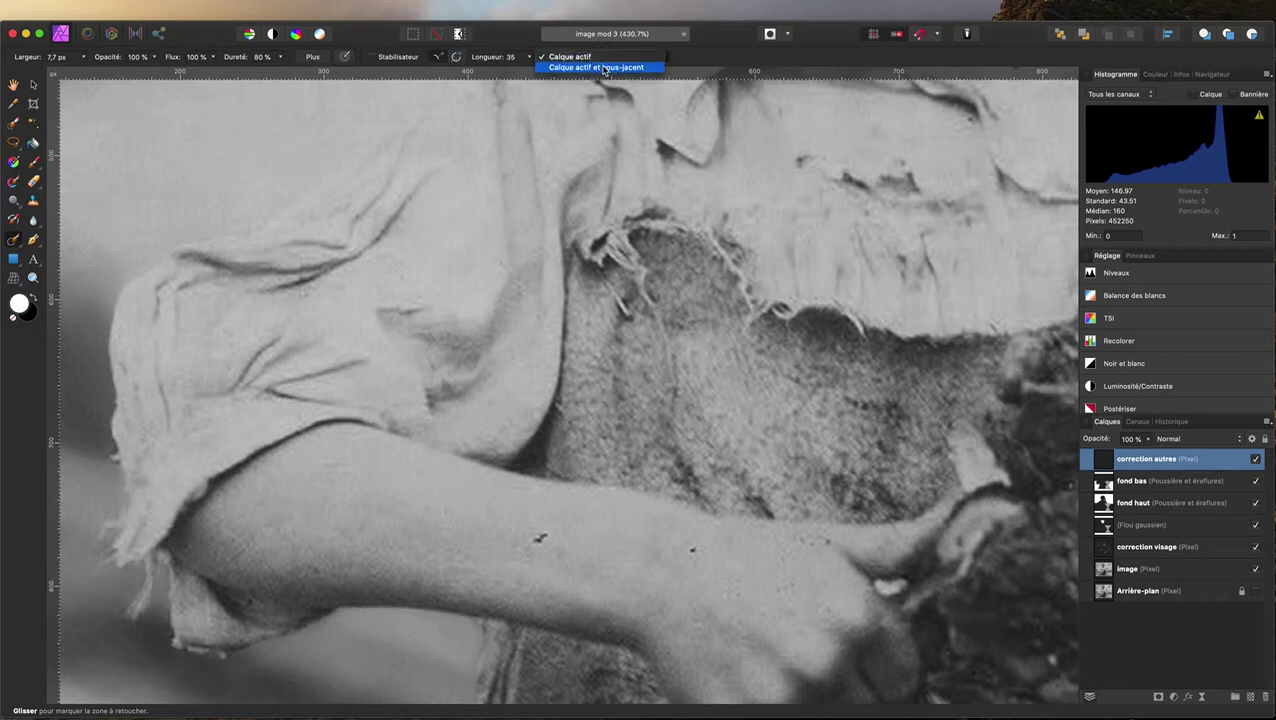
left_click(604, 67)
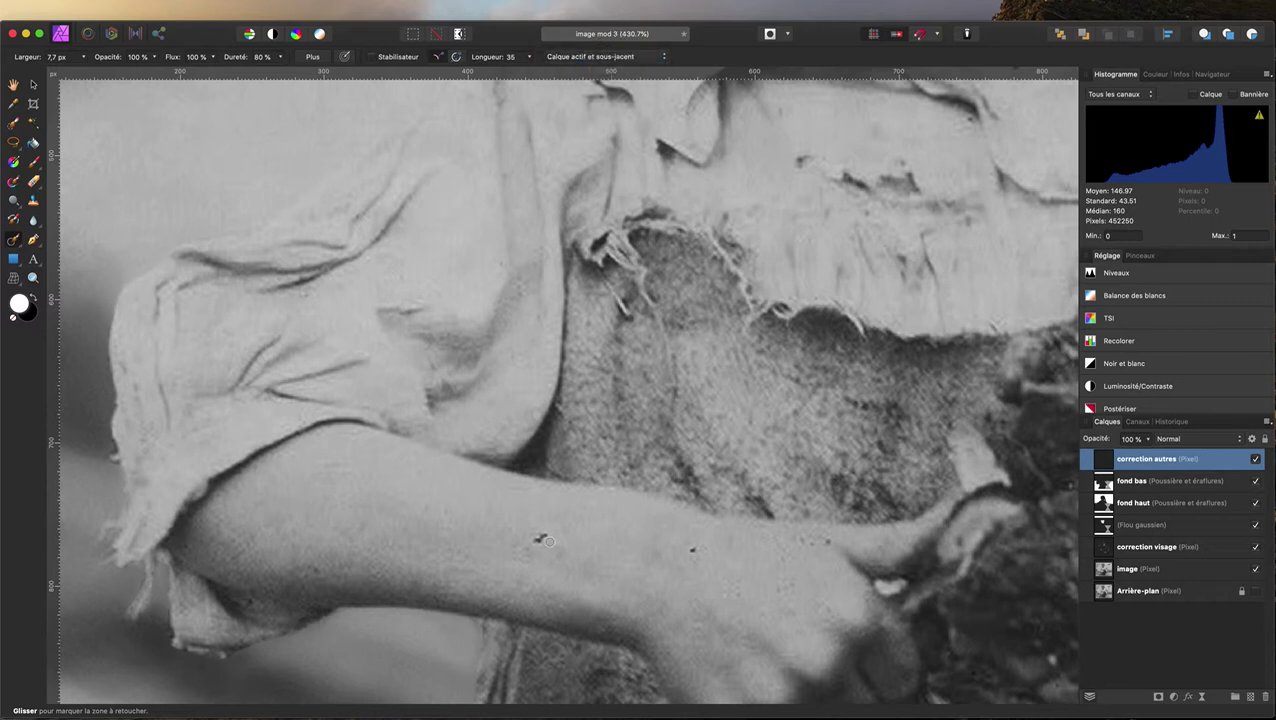
Inpaint the remaining dark specks along the lower and upper arm.
left_click_drag(545, 536, 526, 532)
left_click_drag(664, 546, 712, 546)
left_click_drag(824, 543, 790, 535)
left_click(795, 582)
mouse_move(773, 594)
left_mouse_down()
mouse_move(790, 578)
mouse_move(836, 607)
left_mouse_up()
left_click_drag(262, 526, 268, 562)
left_click(316, 565)
Heal the blemishes on the hand, apron and belt with the Inpainting Brush.
scroll(839, 346, "right", 1)
scroll(839, 346, "right", 5)
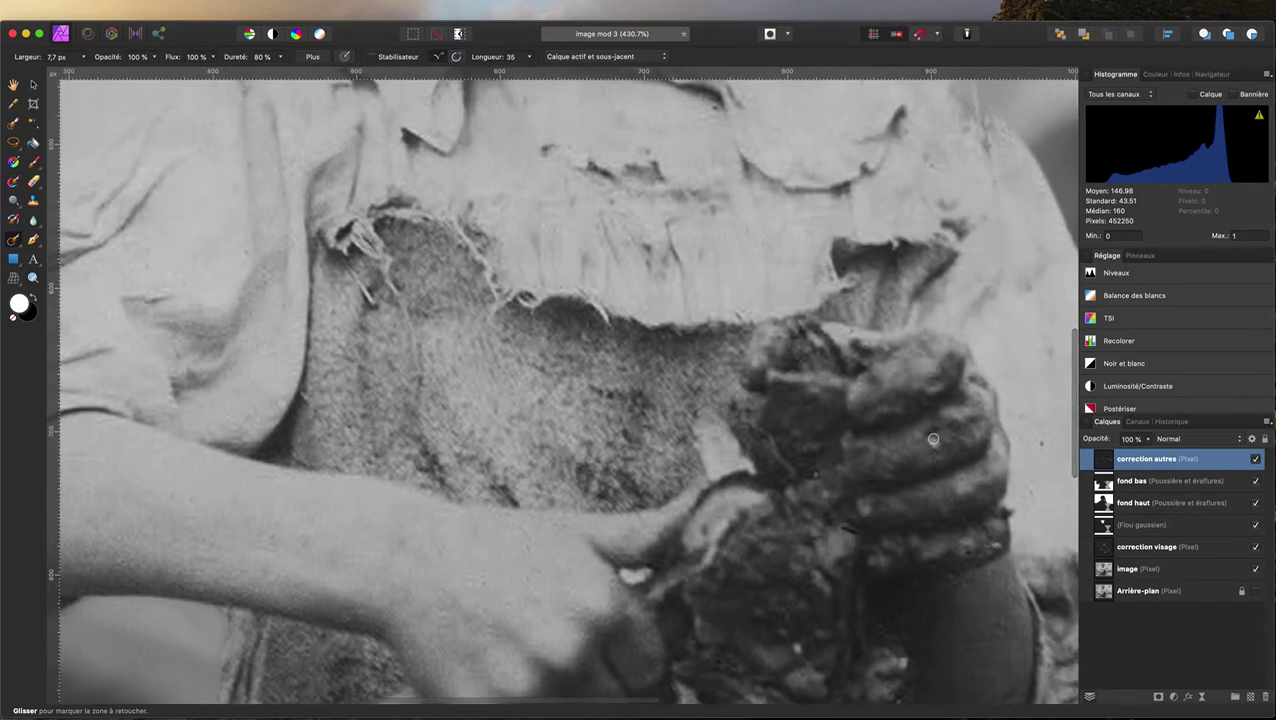
left_click_drag(931, 443, 940, 436)
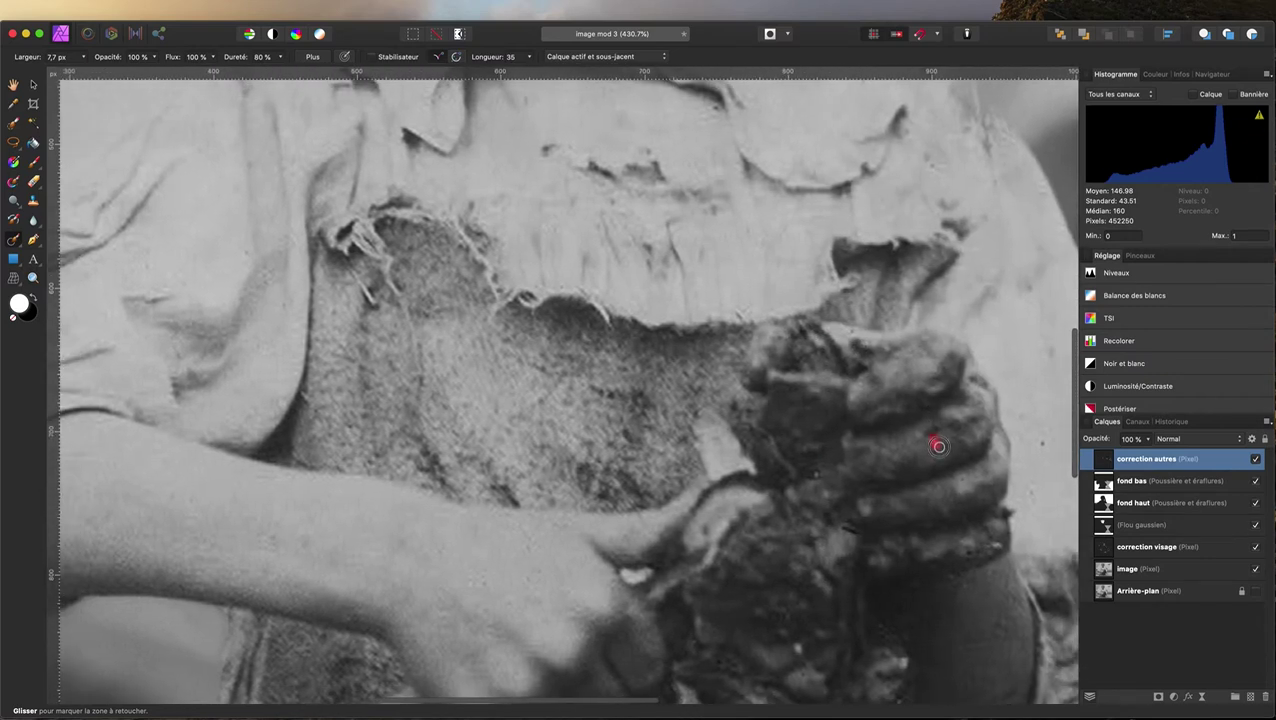
scroll(745, 444, "down", 2)
scroll(745, 444, "down", 5)
scroll(709, 427, "down", 4)
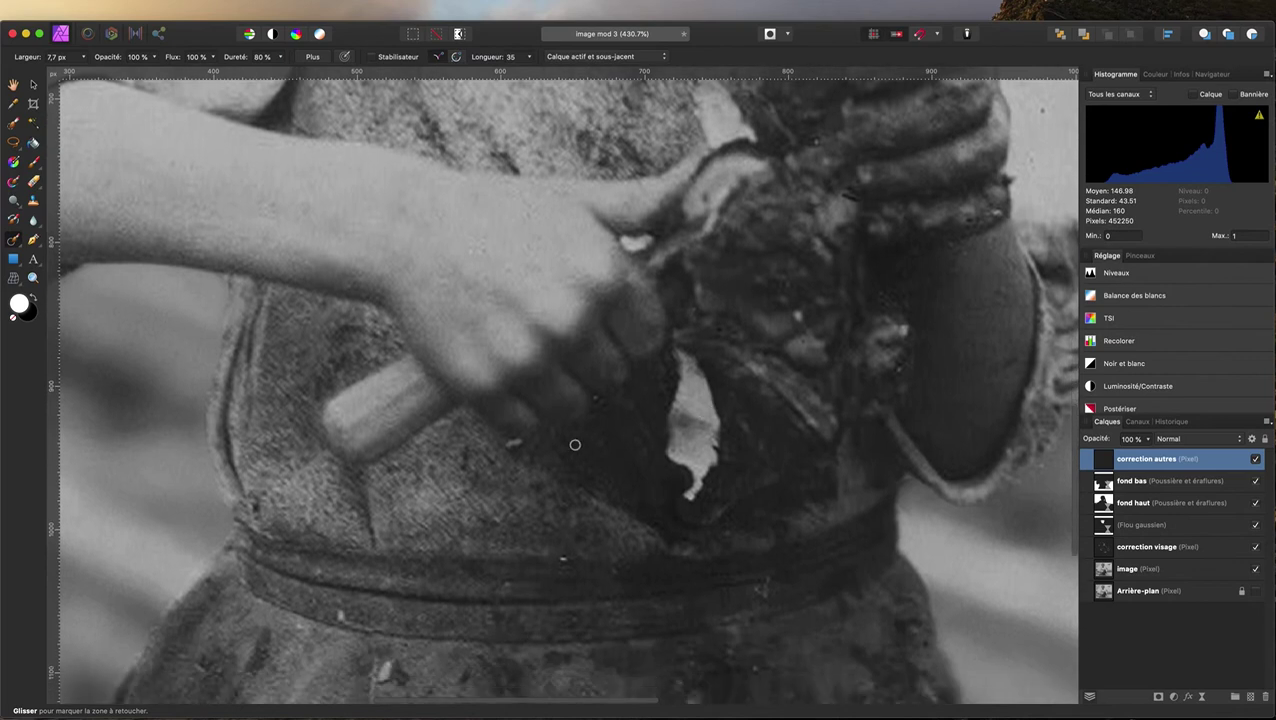
left_click_drag(508, 445, 494, 447)
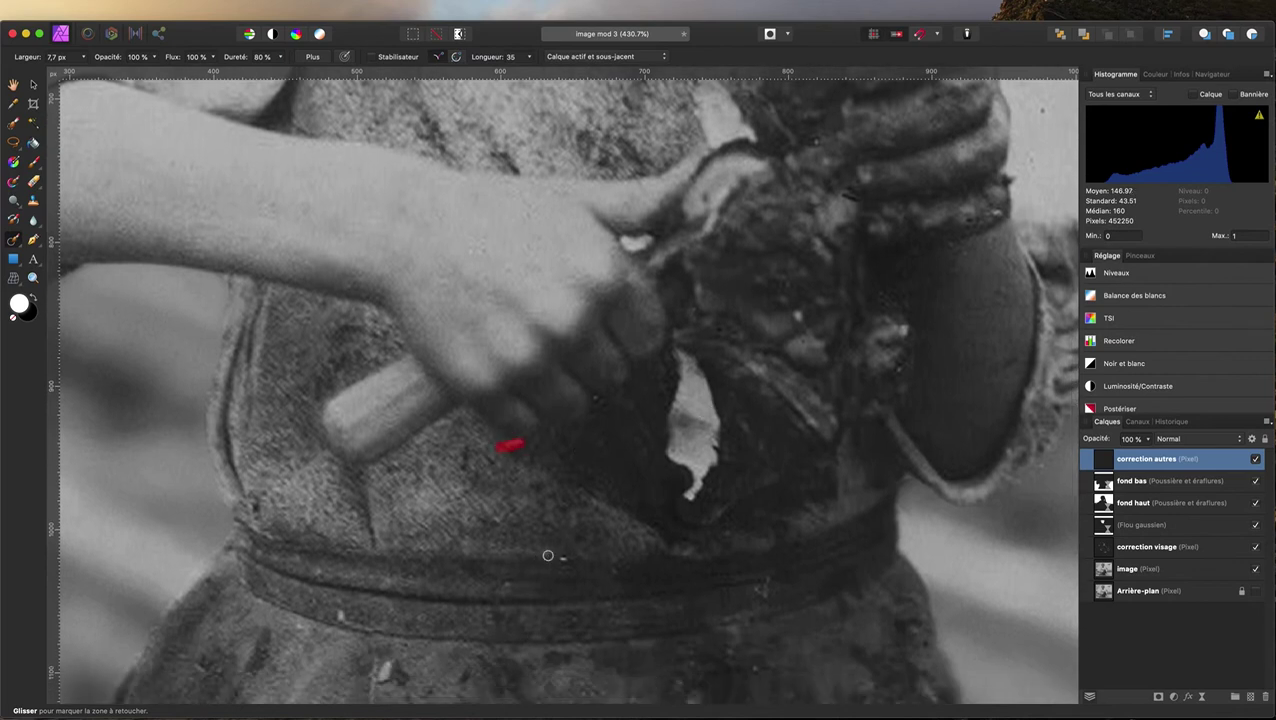
left_click_drag(556, 560, 572, 561)
left_click_drag(333, 615, 345, 610)
Start removing the white specks along the image's bottom edge and a dot on the skirt.
scroll(437, 543, "down", 5)
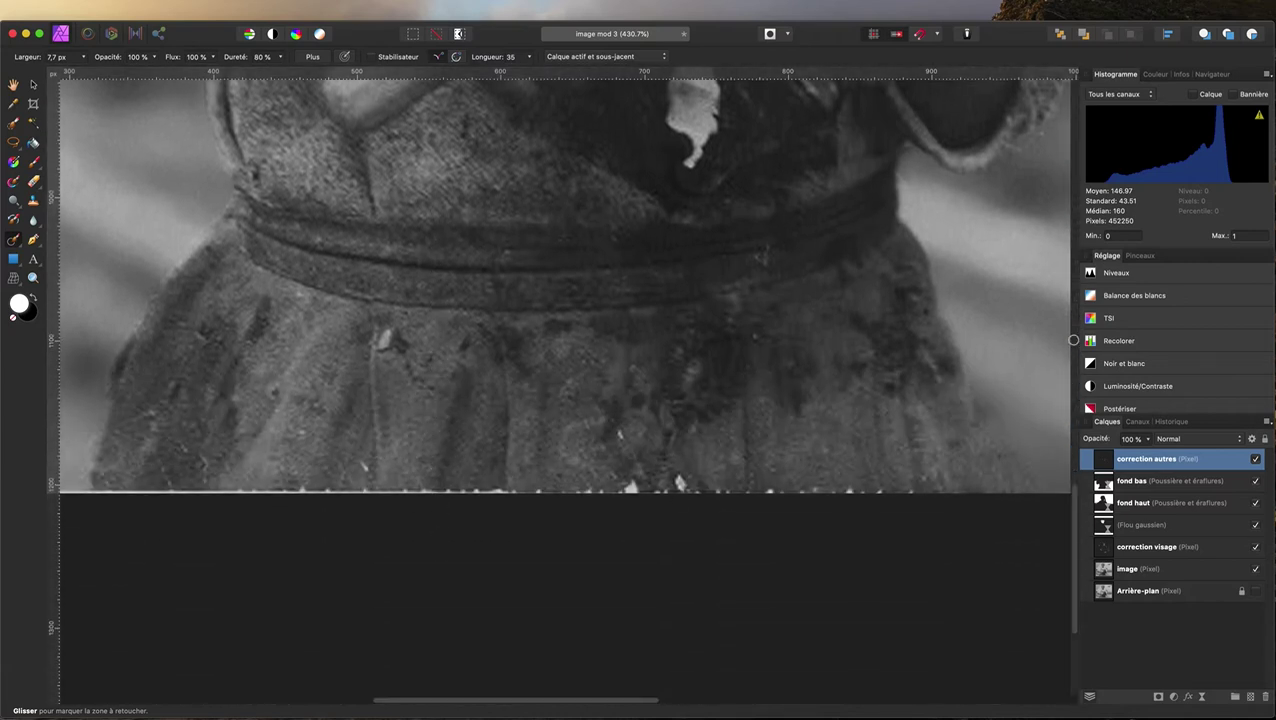
left_click_drag(714, 490, 920, 491)
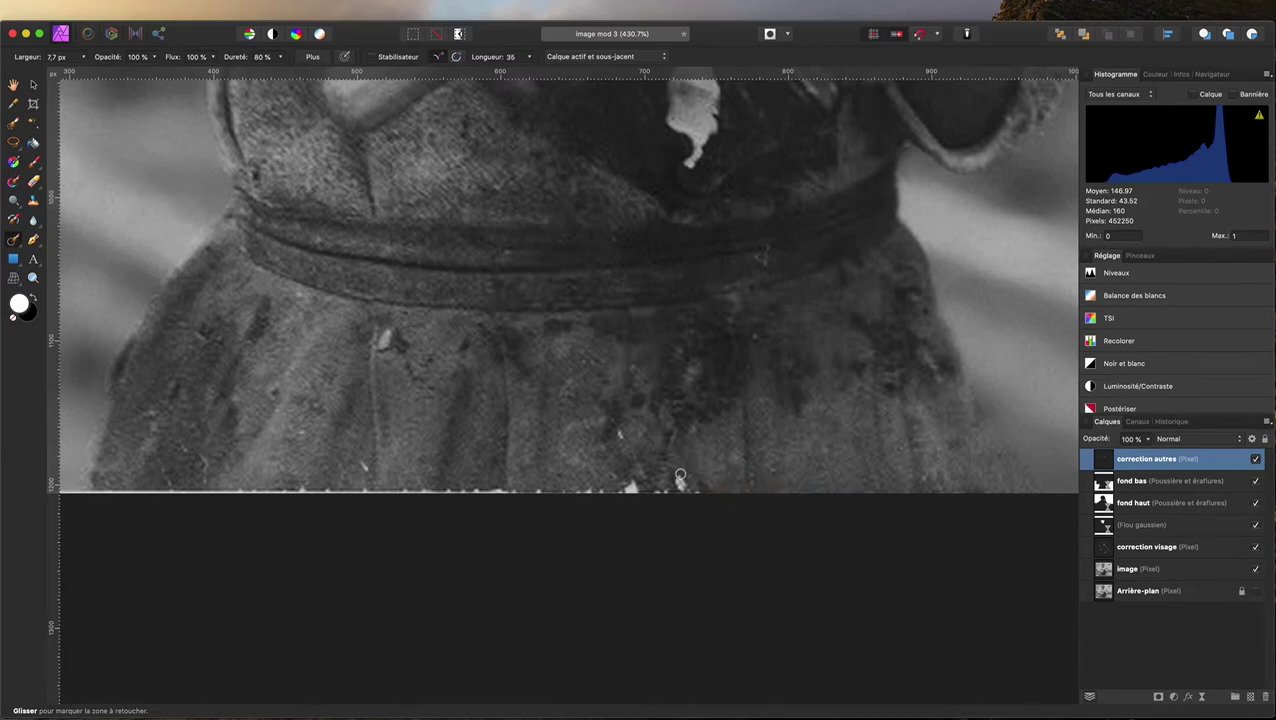
mouse_move(678, 476)
left_mouse_down()
mouse_move(699, 489)
mouse_move(655, 490)
left_mouse_up()
left_click(616, 432)
Inpaint the white specks across the full width of the bottom edge.
mouse_move(578, 489)
left_mouse_down()
mouse_move(645, 491)
mouse_move(618, 484)
left_mouse_up()
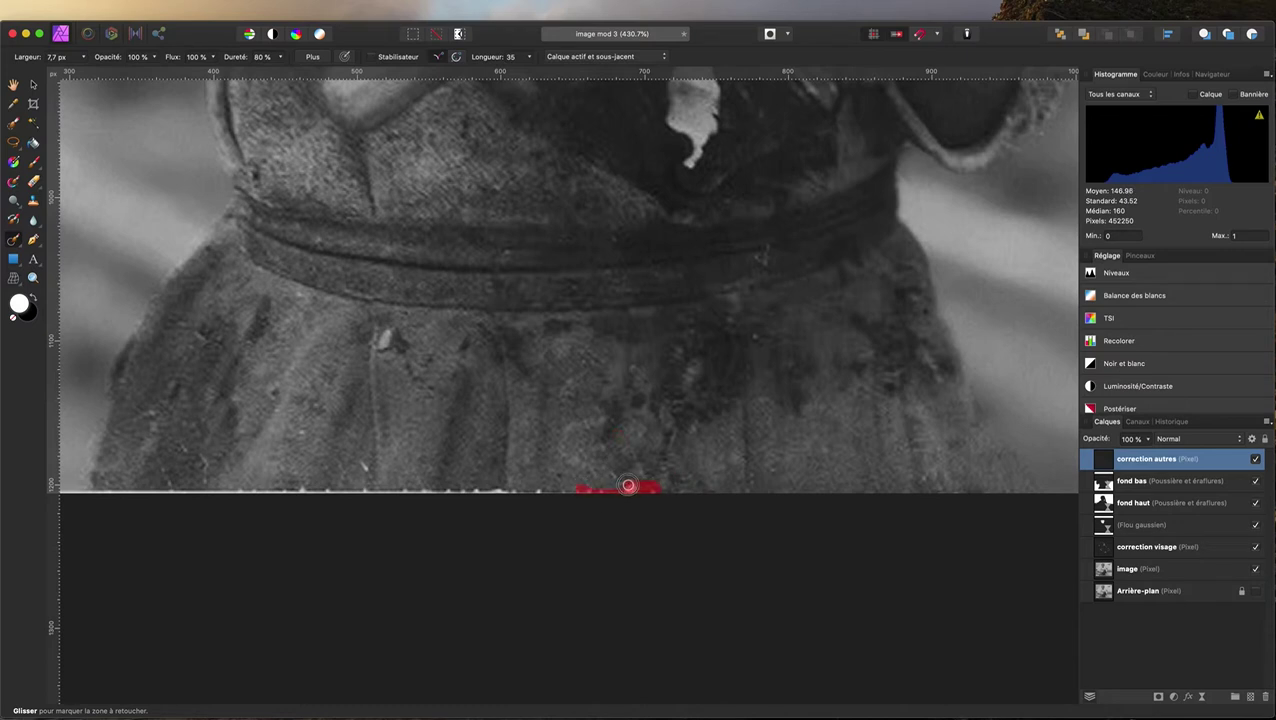
scroll(569, 480, "left", 5)
left_click_drag(705, 490, 590, 488)
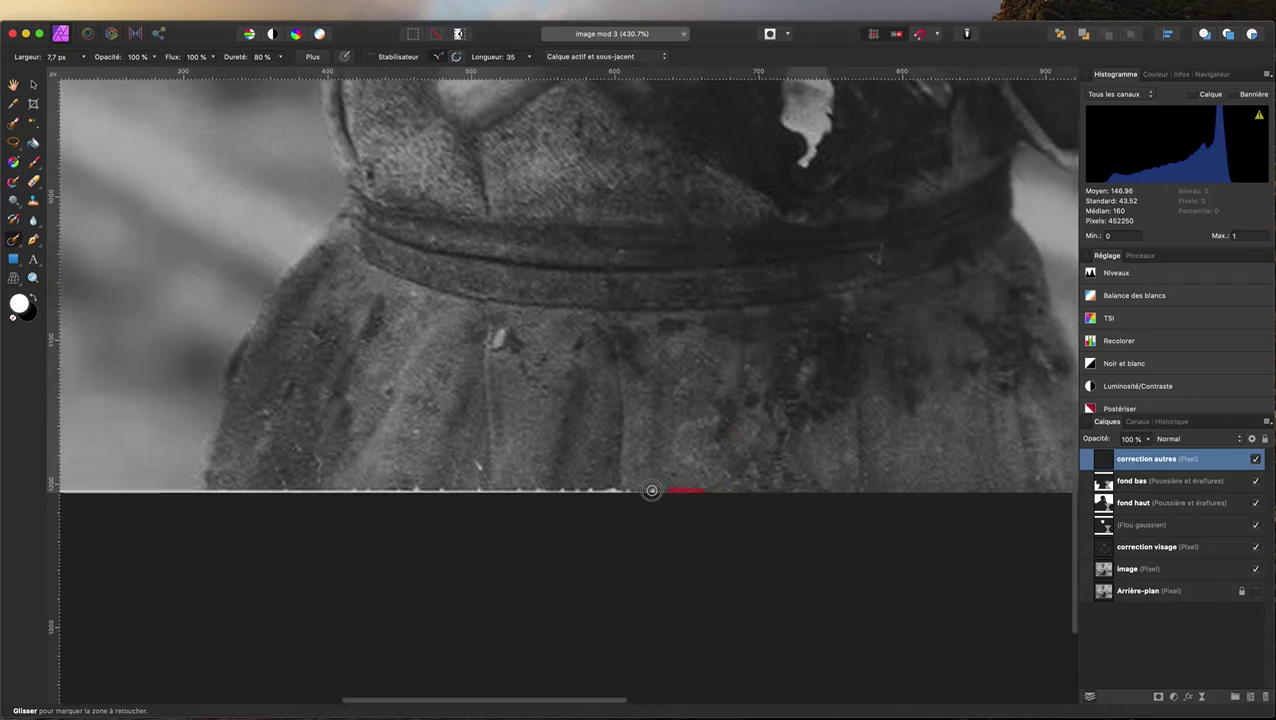
scroll(700, 490, "left", 8)
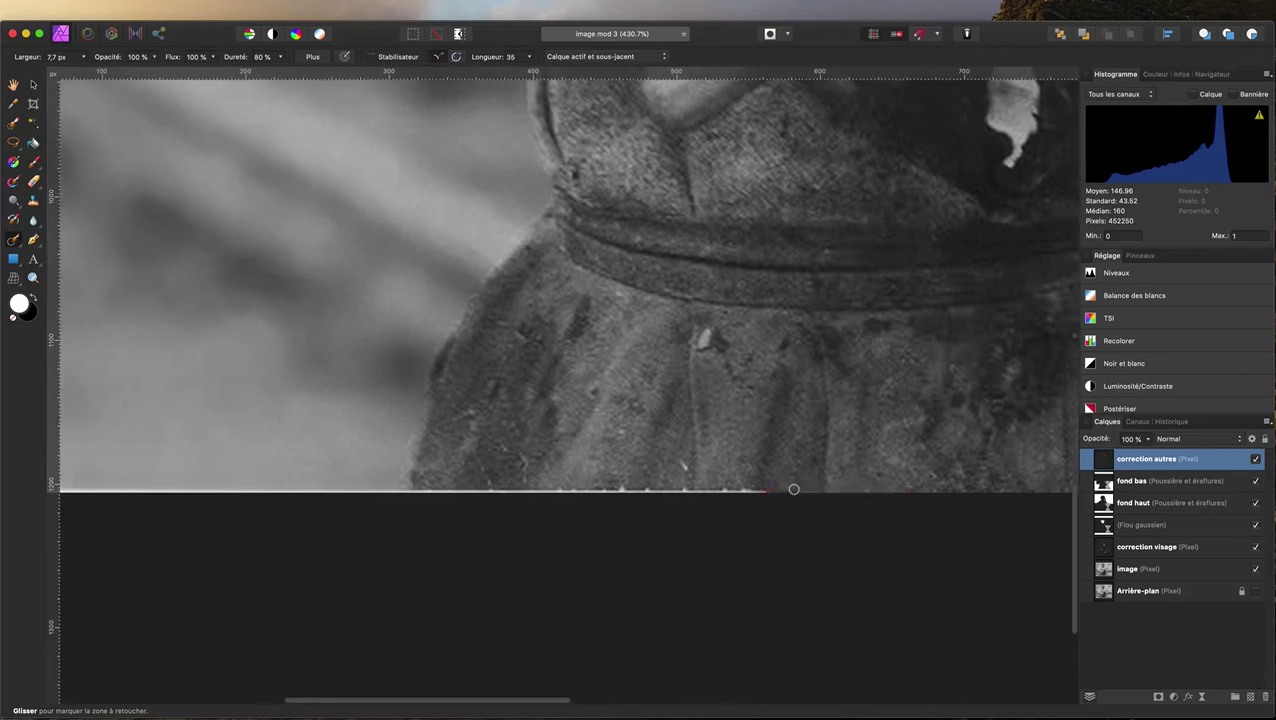
left_click_drag(861, 491, 605, 489)
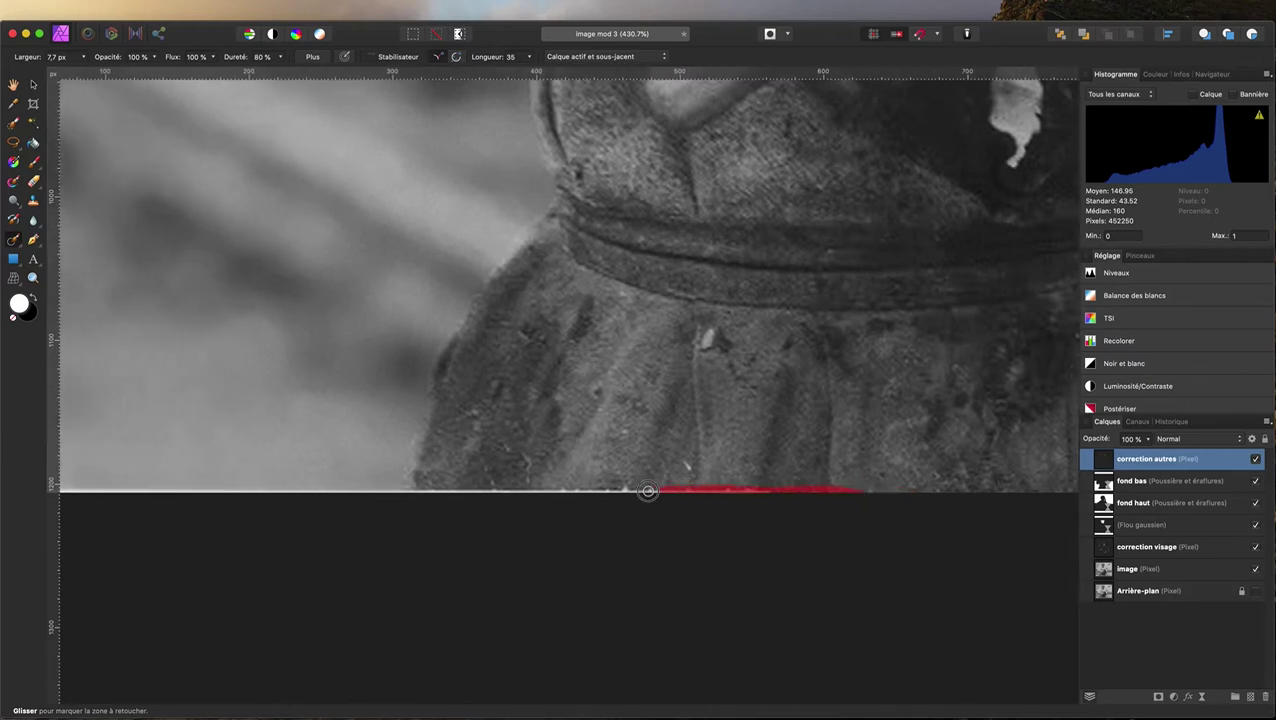
scroll(605, 489, "left", 5)
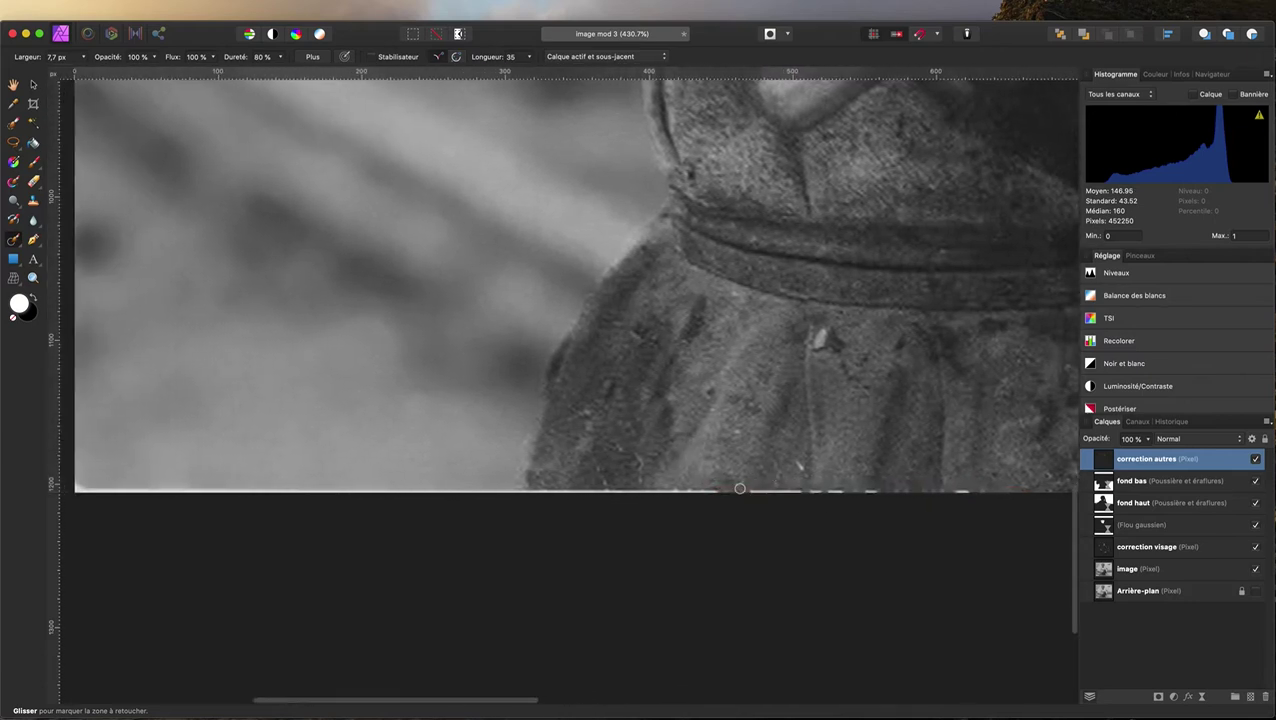
left_click_drag(799, 491, 978, 490)
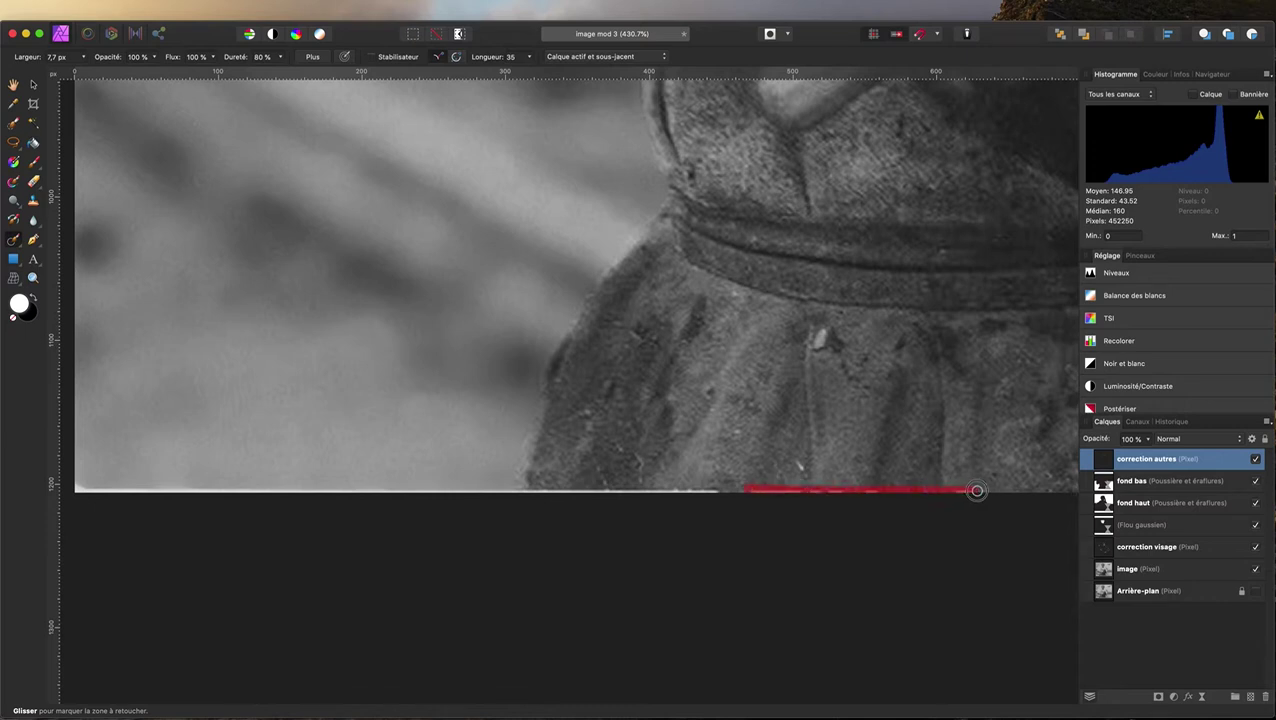
mouse_move(604, 491)
left_mouse_down()
mouse_move(528, 491)
mouse_move(748, 489)
left_mouse_up()
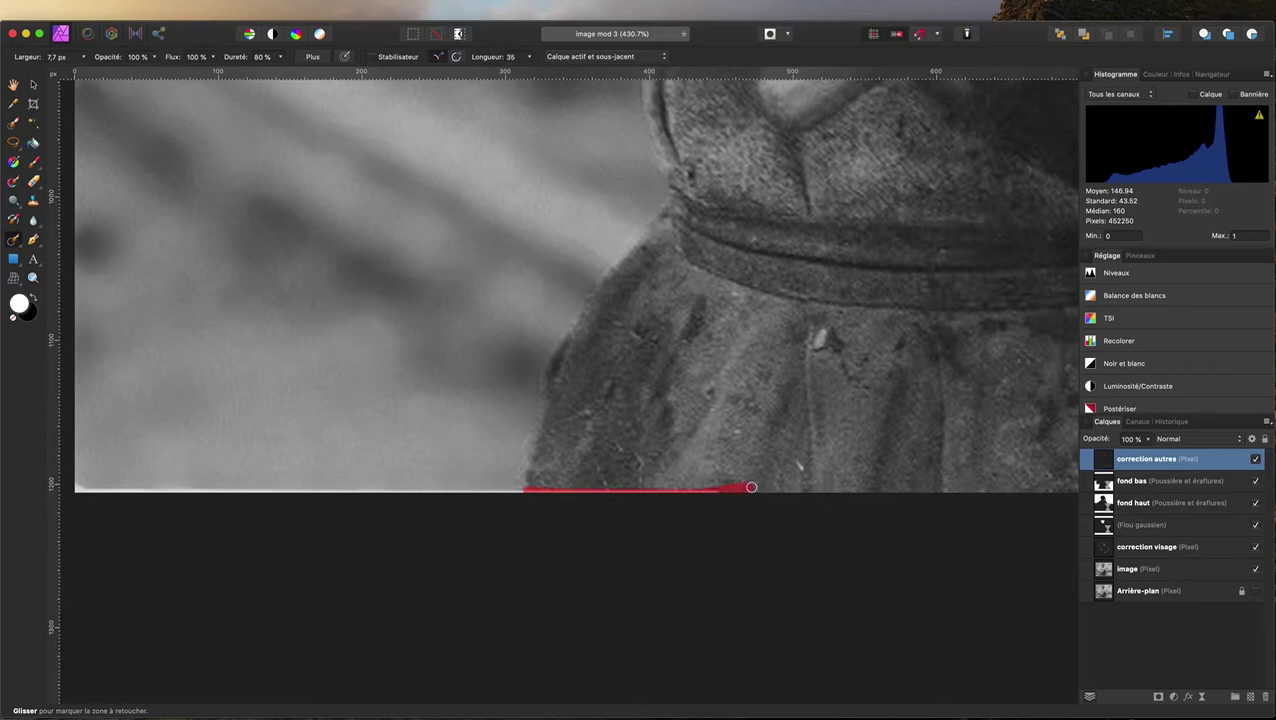
left_click_drag(530, 490, 638, 490)
scroll(624, 487, "left", 3)
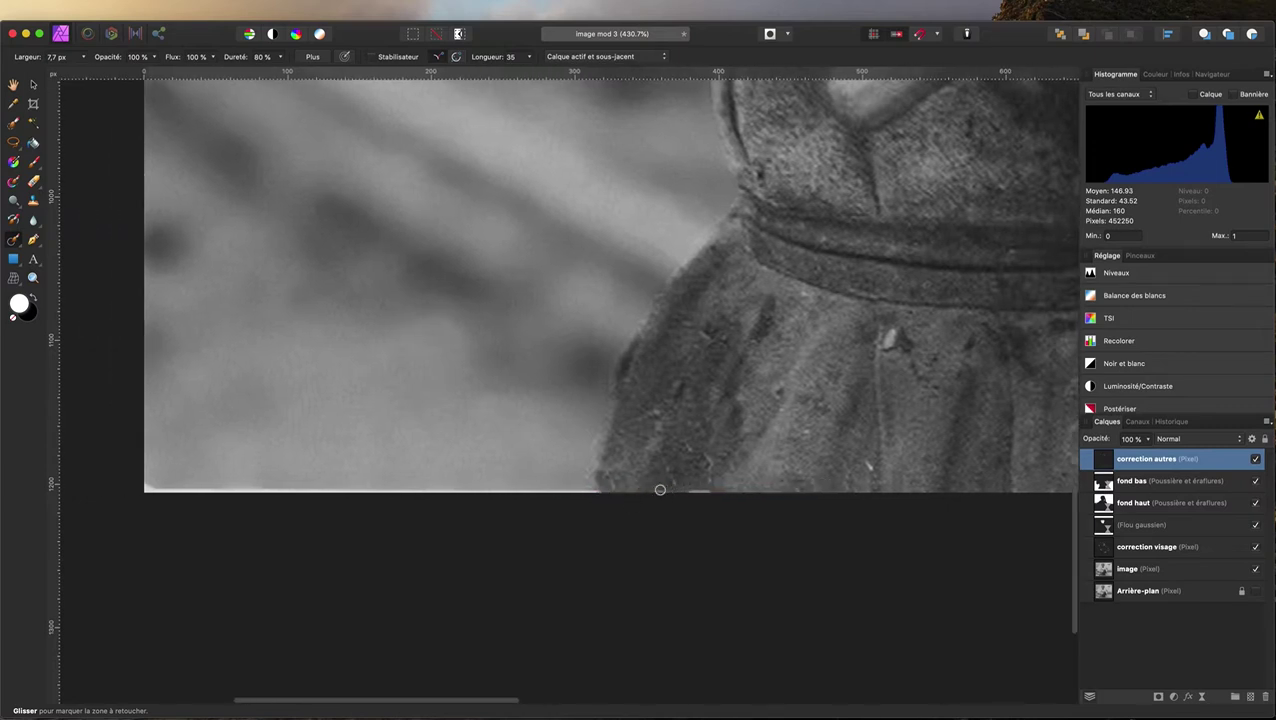
left_click_drag(699, 491, 728, 490)
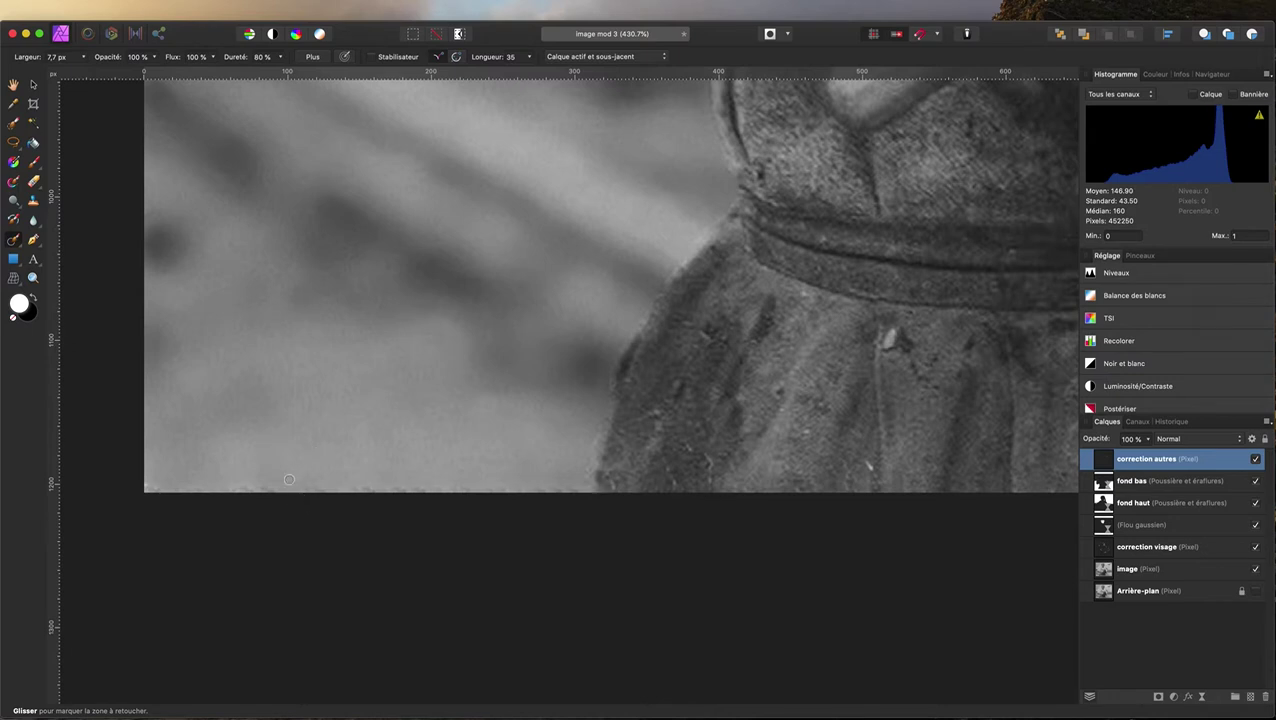
left_click_drag(154, 488, 498, 489)
left_click_drag(586, 489, 491, 488)
Heal a small spot on the skirt and a speck near the hand.
scroll(890, 594, "up", 5)
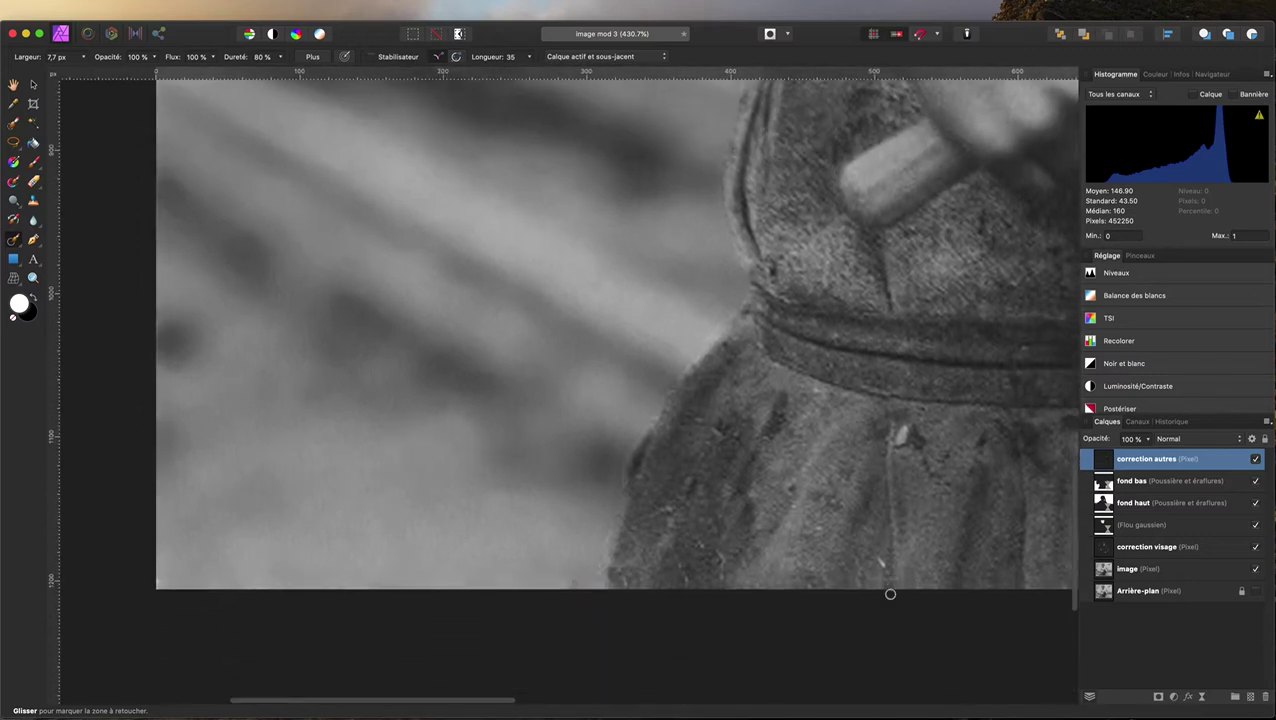
scroll(890, 594, "right", 10)
left_click_drag(494, 556, 507, 571)
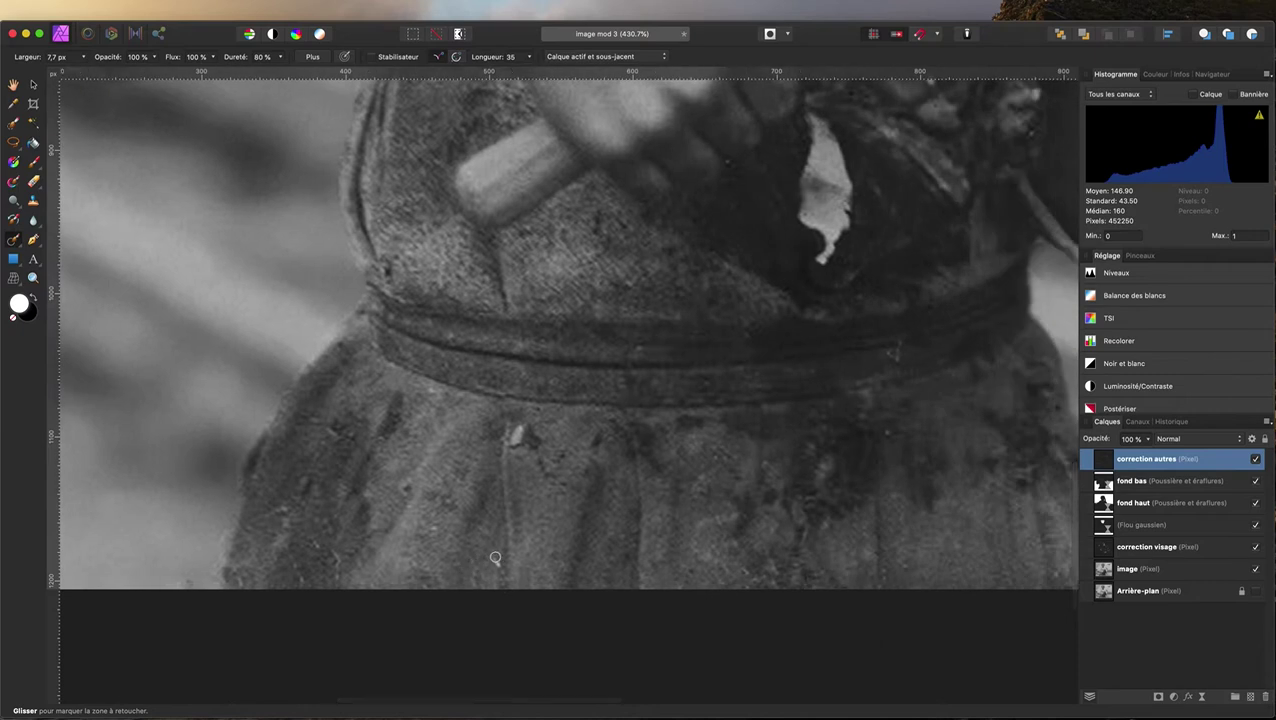
scroll(524, 541, "up", 6)
scroll(524, 541, "up", 6)
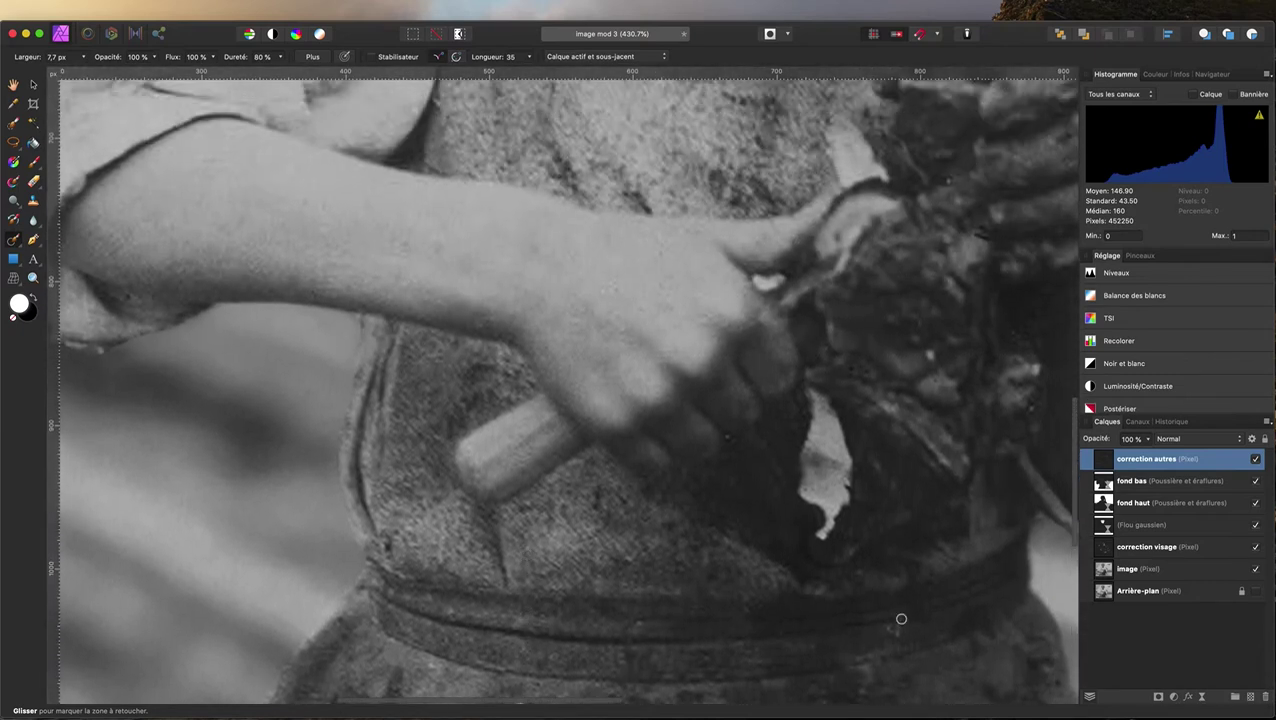
left_click_drag(900, 615, 898, 636)
scroll(632, 450, "right", 3)
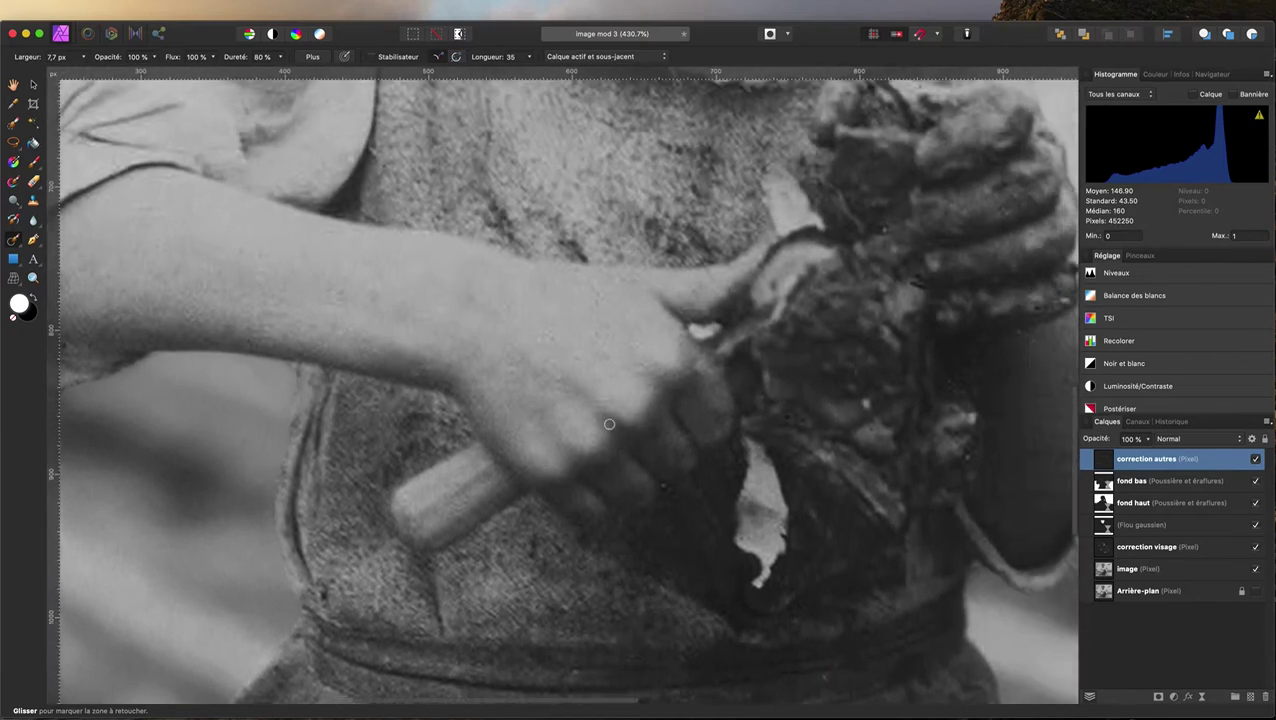
scroll(604, 421, "right", 3)
scroll(606, 424, "up", 3)
scroll(580, 435, "up", 2)
scroll(550, 448, "left", 2)
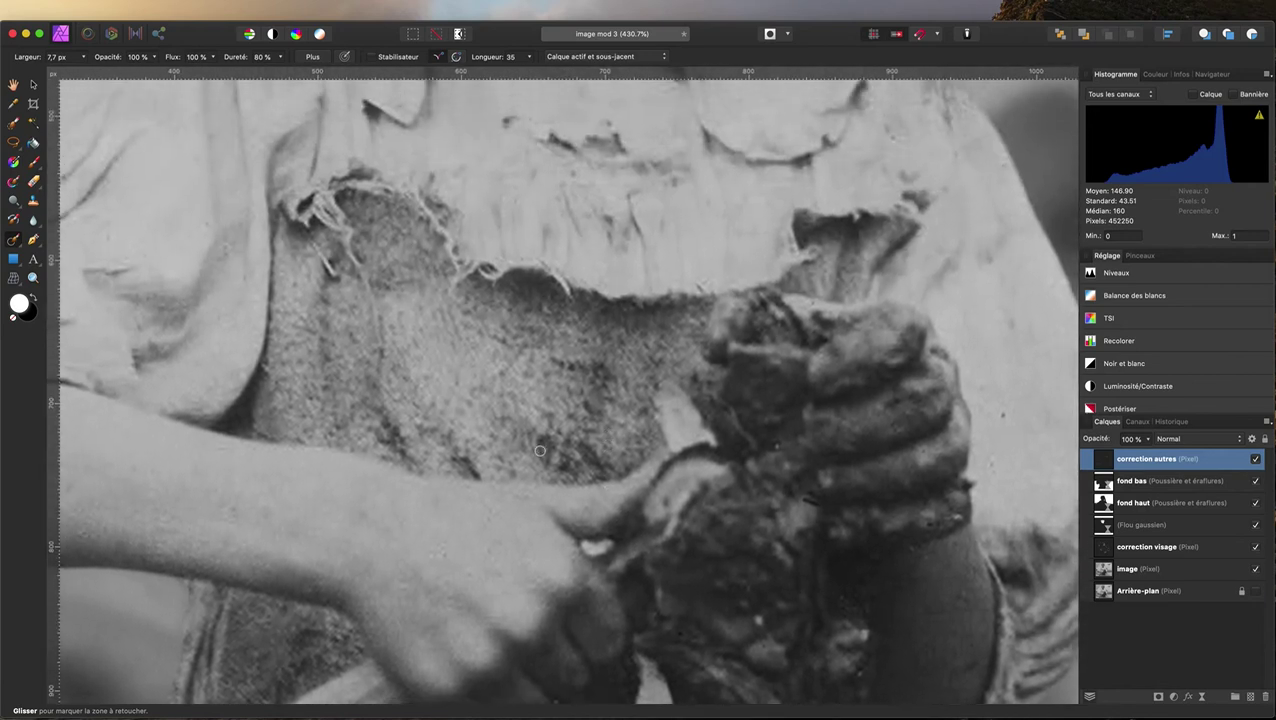
Fit the whole portrait in view and darken both eyes with one Burn Brush stroke.
key("super+0")
key("o")
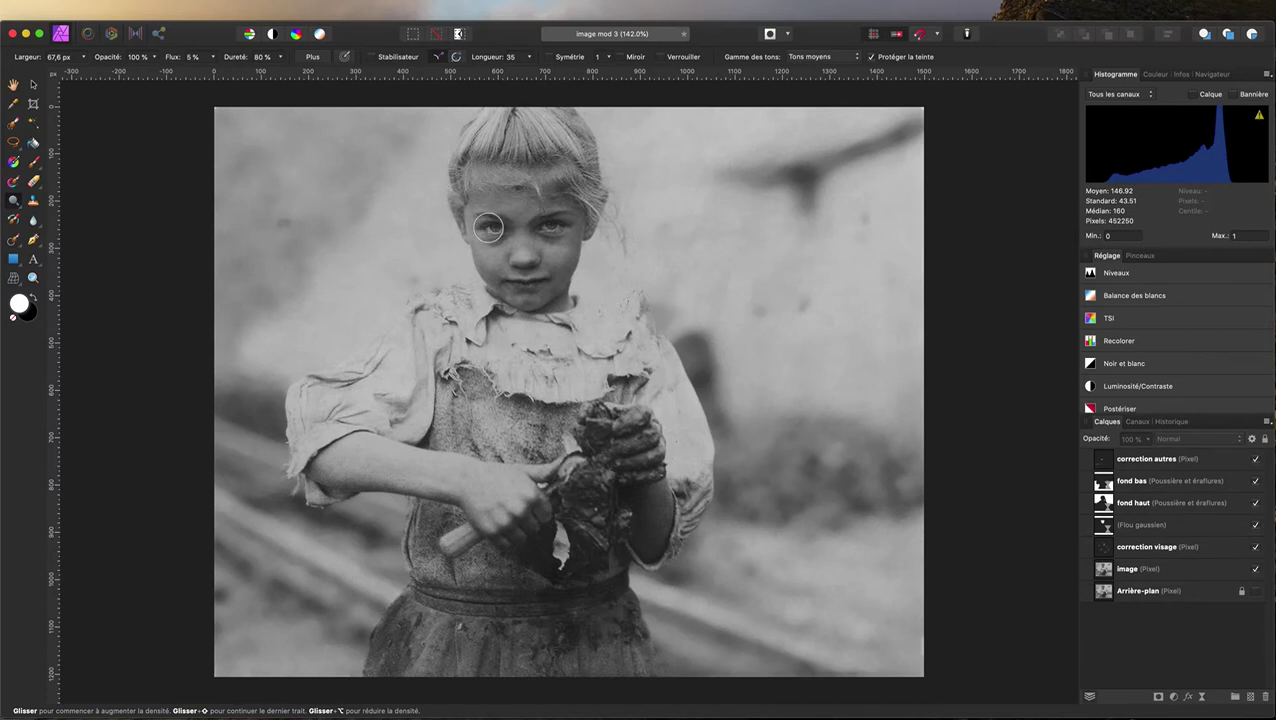
left_click_drag(488, 227, 548, 229)
key("j")
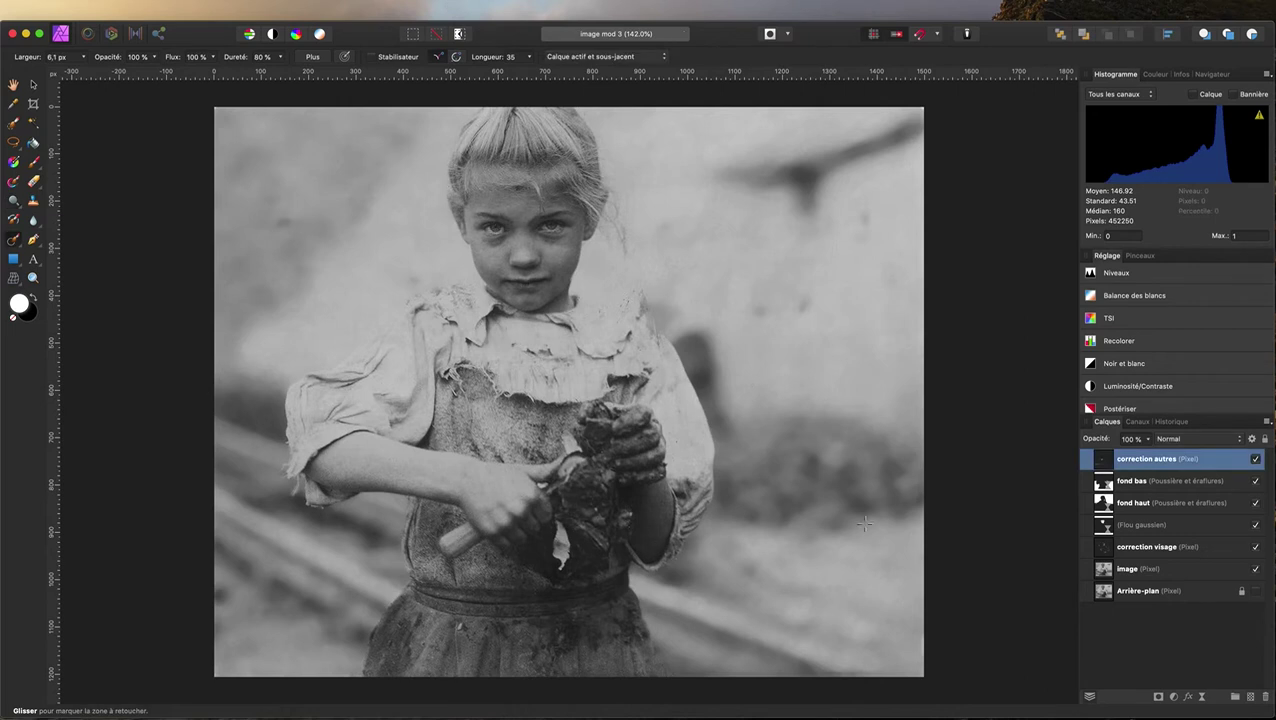
Add an empty pixel layer at the top of the stack and choose the Dodge Brush Tool.
left_click(1251, 697)
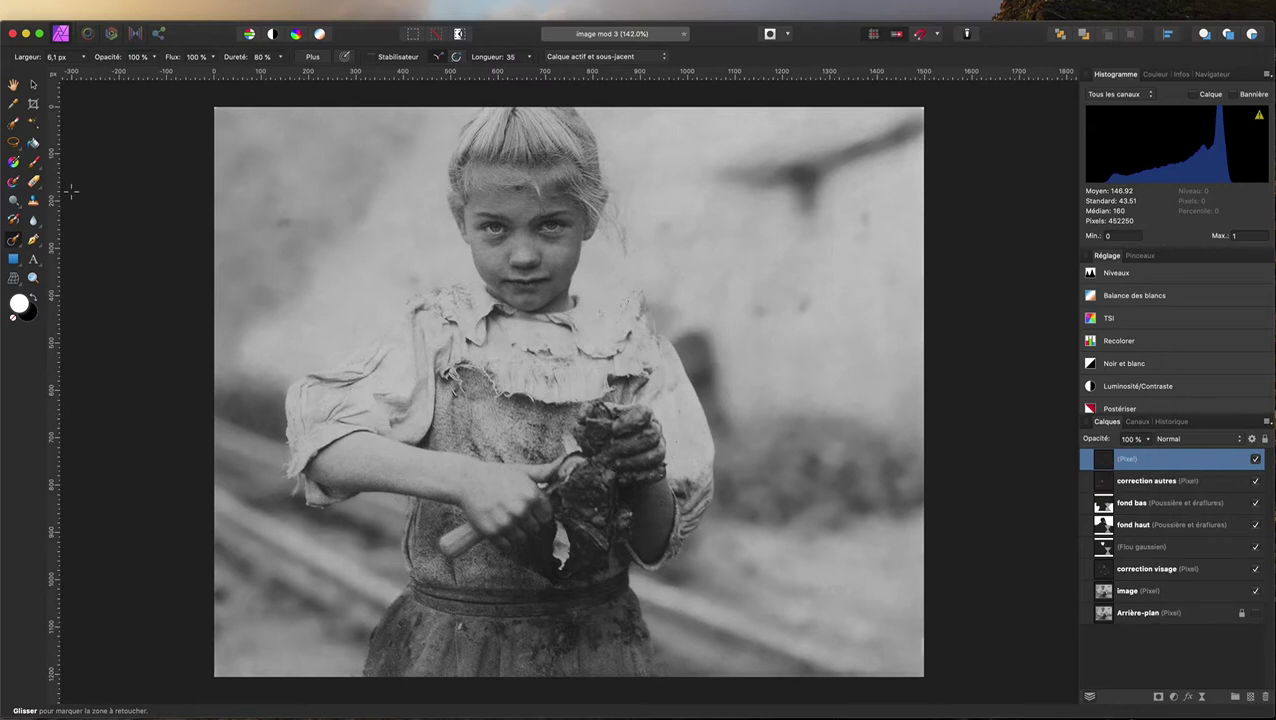
left_click(14, 201)
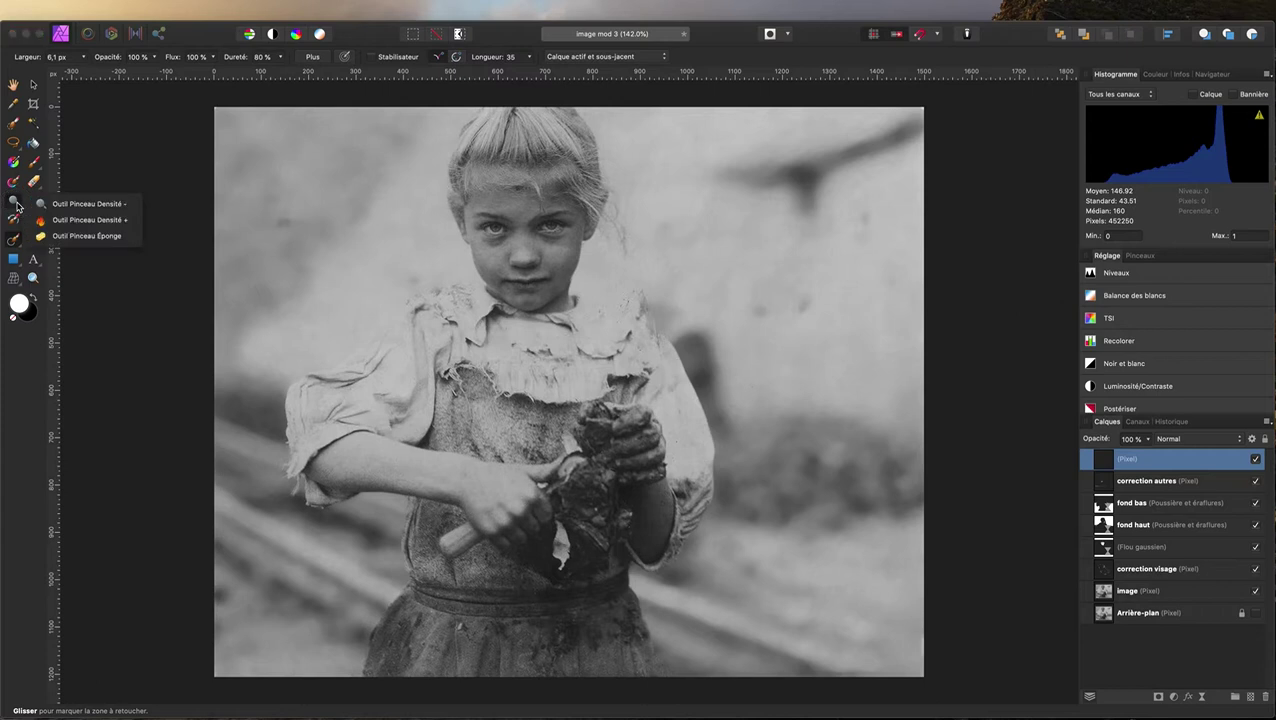
left_click(84, 221)
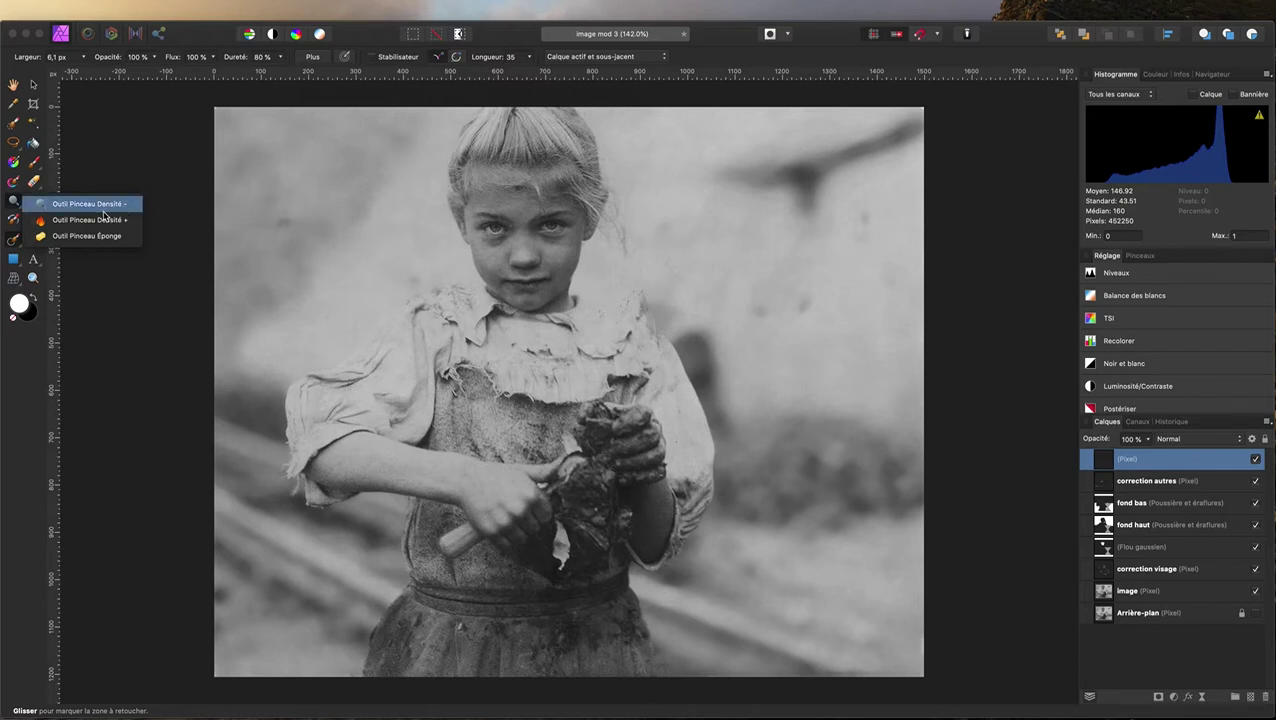
left_click(87, 206)
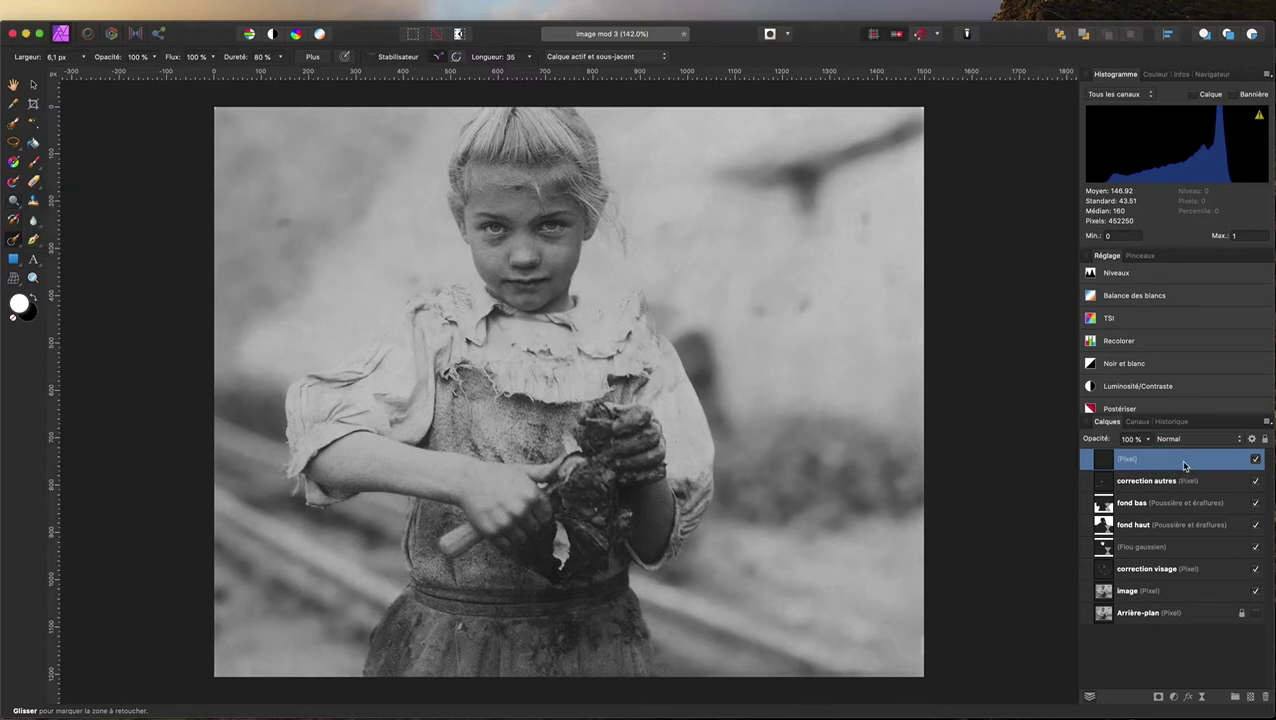
Set the new layer's blend mode to Lumière tamisée (Soft Light).
left_click(1206, 440)
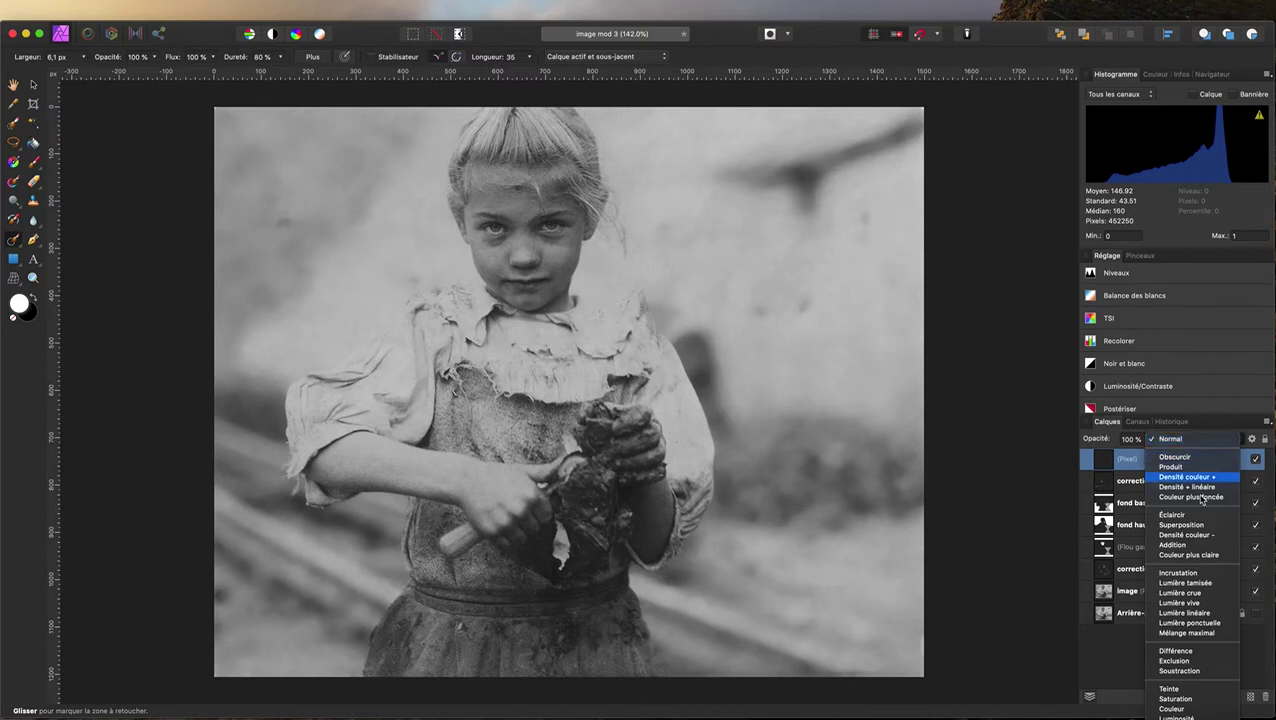
left_click(1181, 584)
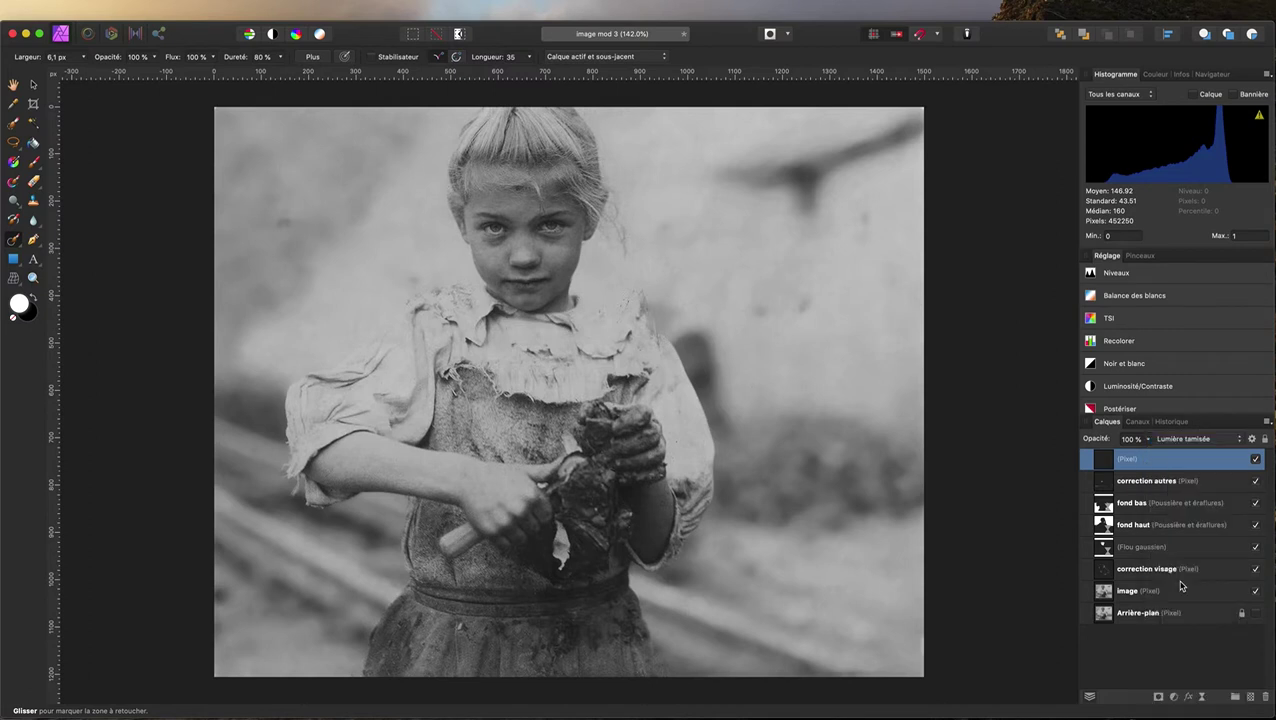
left_click(1182, 462)
Fill the layer with neutral grey via Edit > Fill, picking grey on the HSL wheel.
left_click(156, 8)
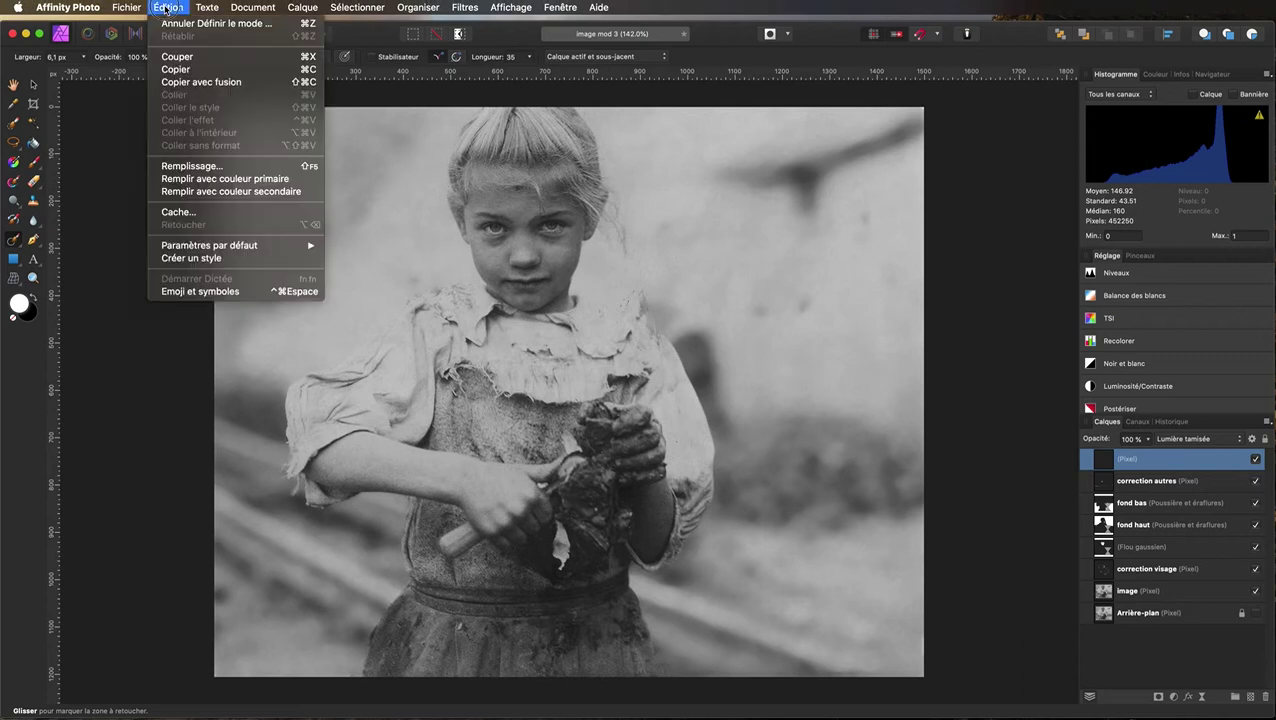
left_click(187, 168)
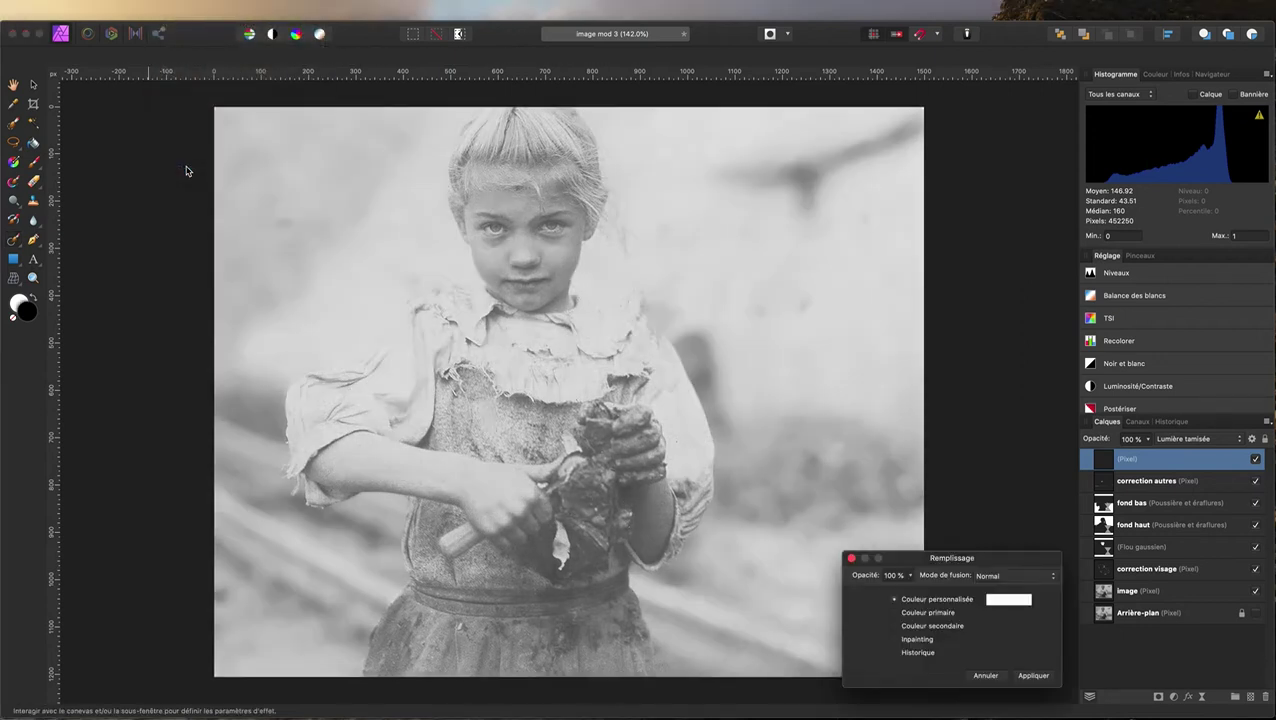
left_click(1016, 605)
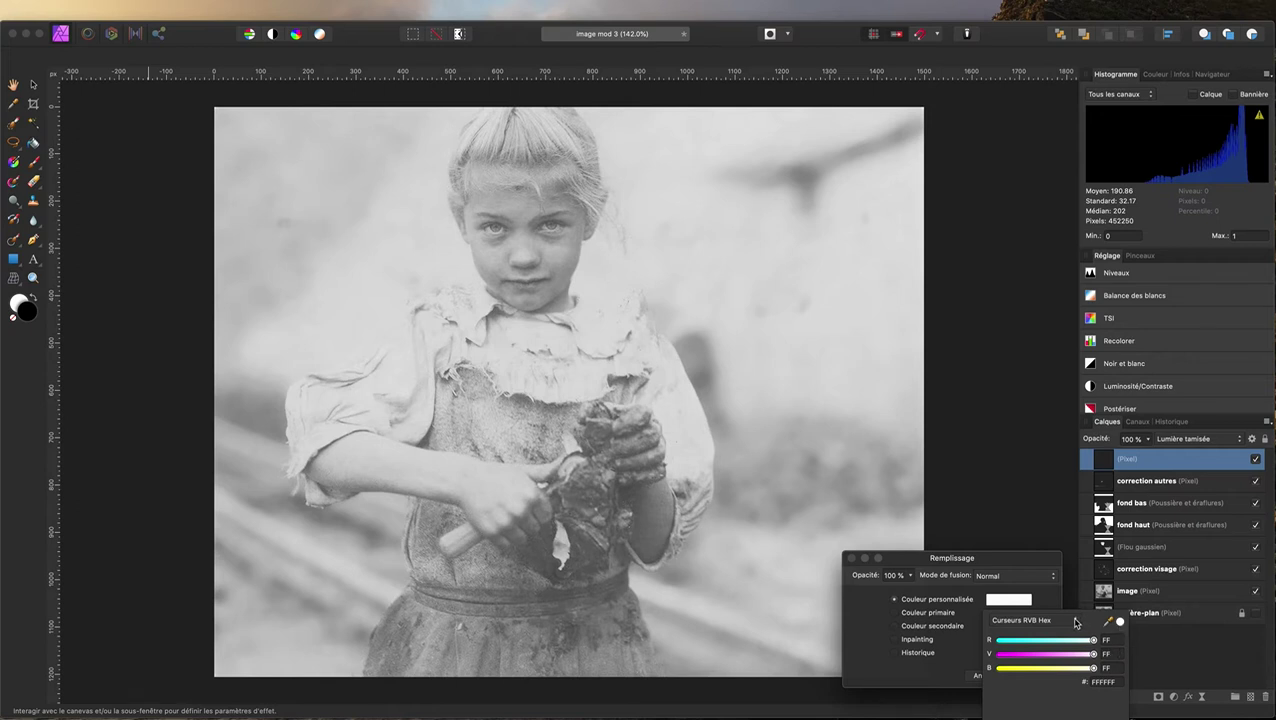
left_click(1075, 623)
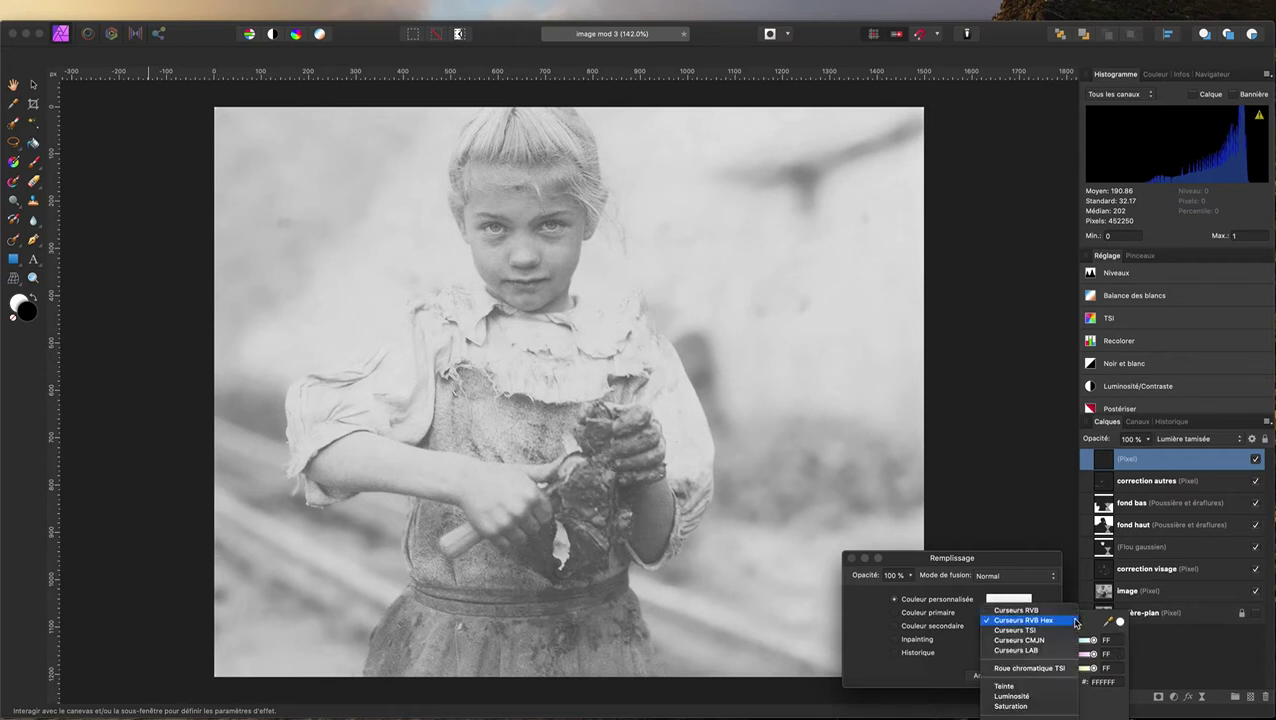
left_click(1061, 668)
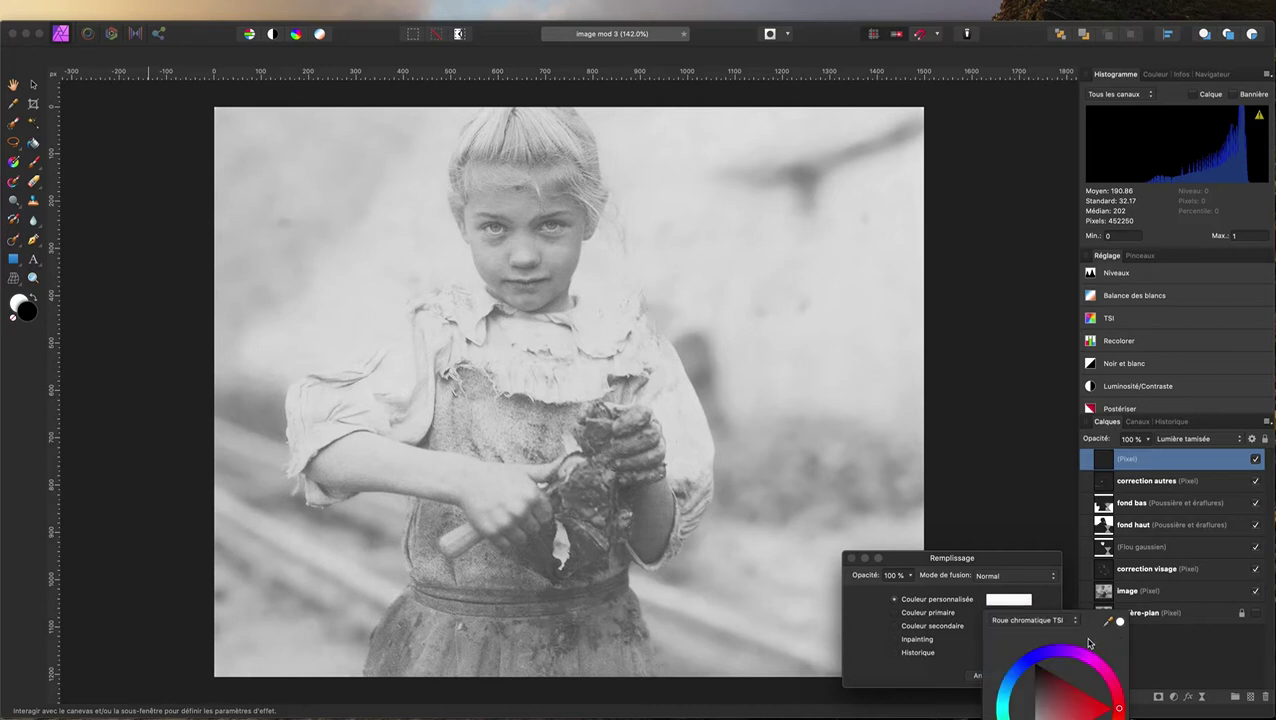
left_click_drag(1030, 716, 1037, 708)
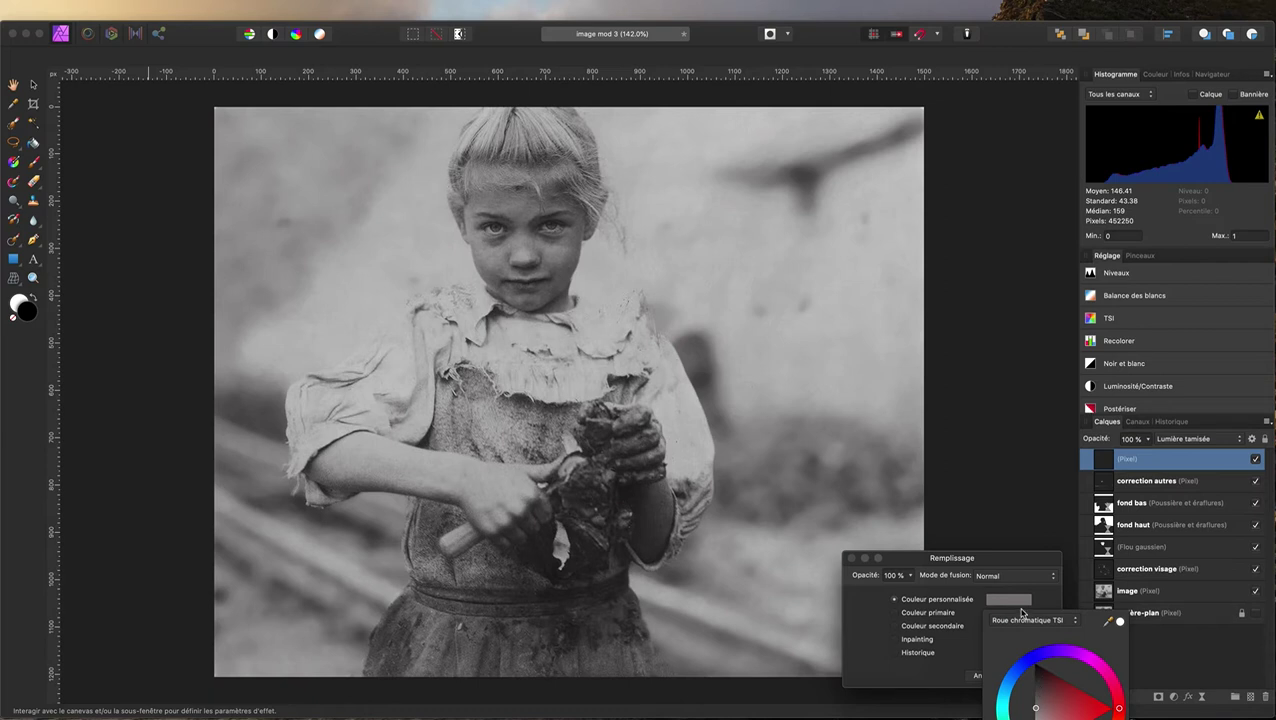
left_click(866, 667)
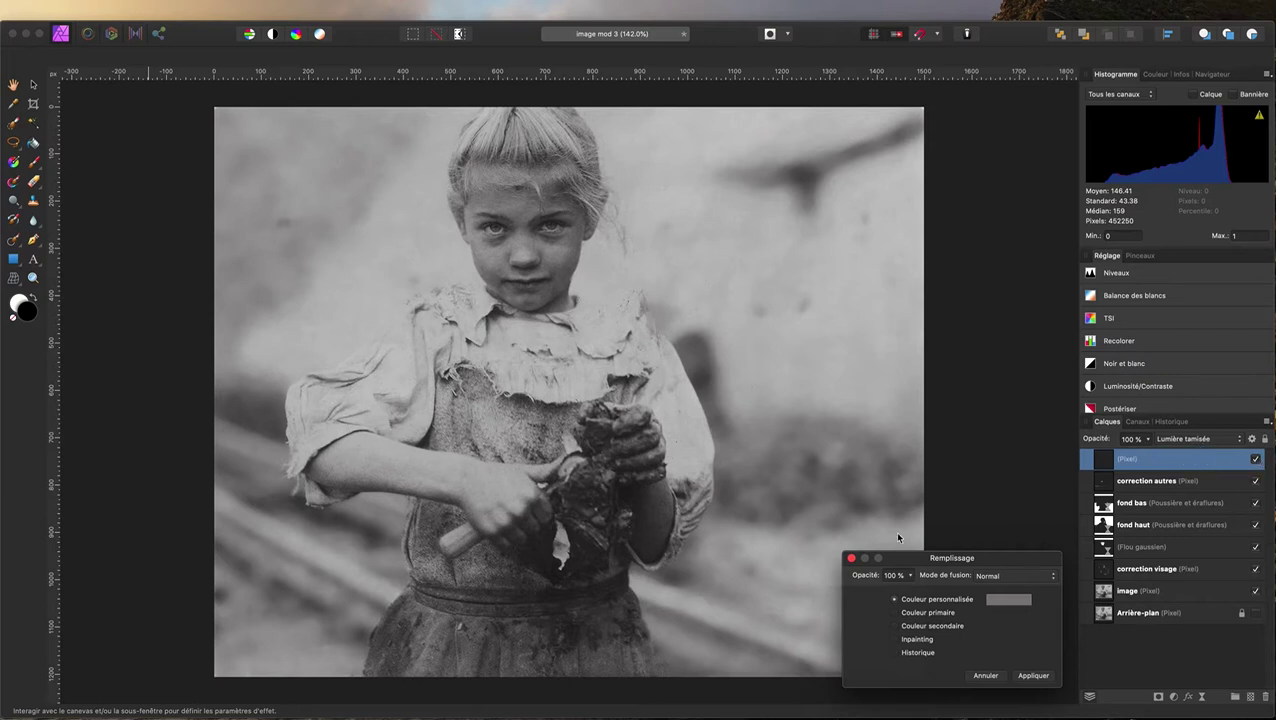
left_click(1039, 679)
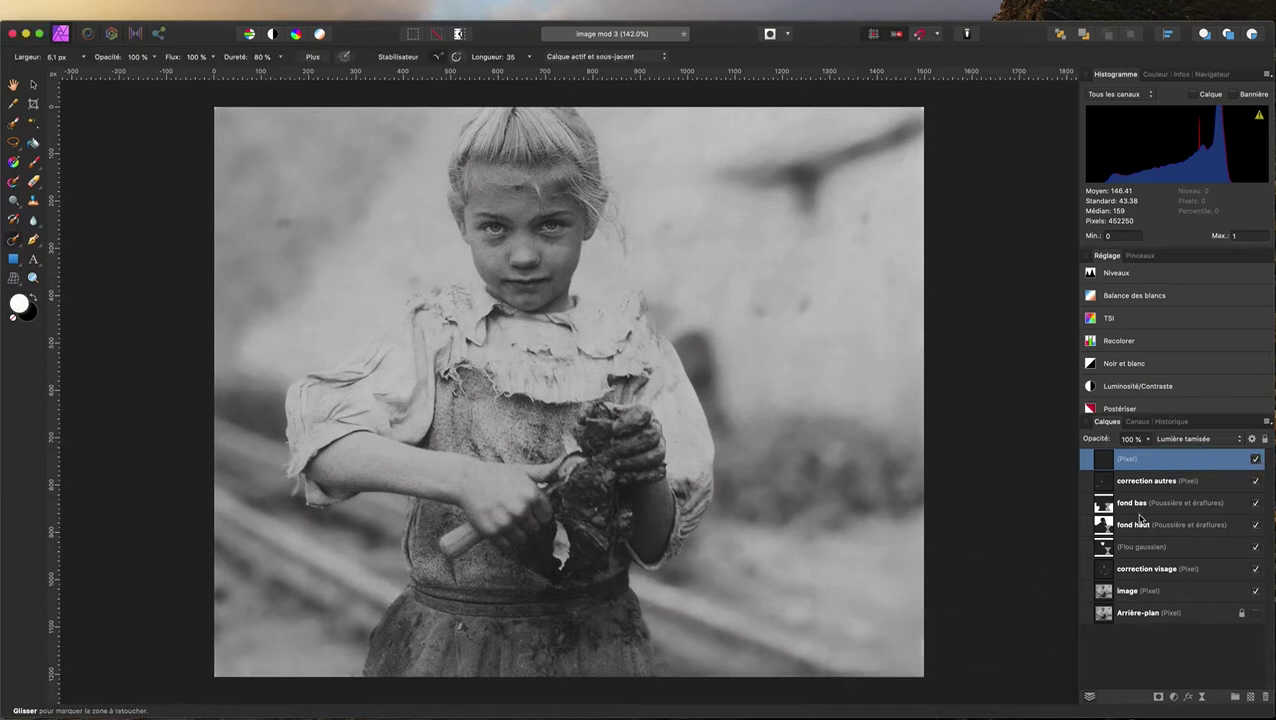
Preview without the grey layer, select the Dodge Brush, zoom on the eye and shrink the brush to a few pixels.
left_click(1256, 459)
left_click(14, 201)
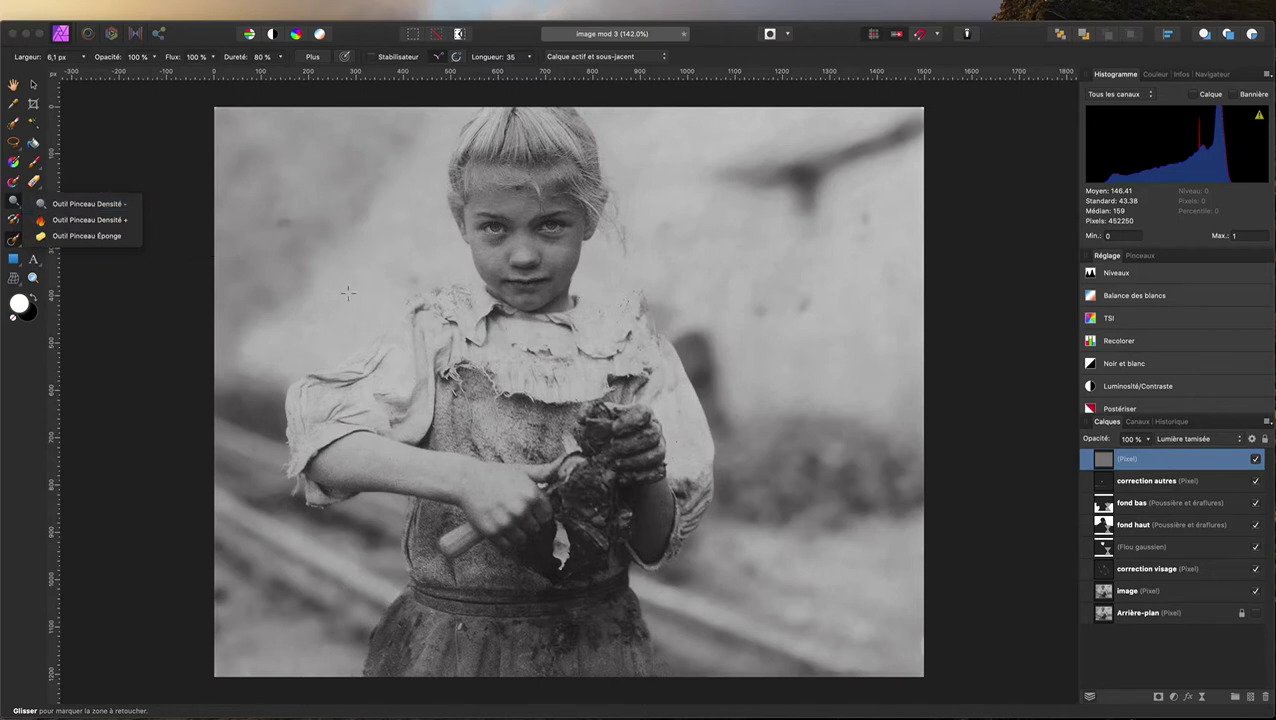
left_click(90, 205)
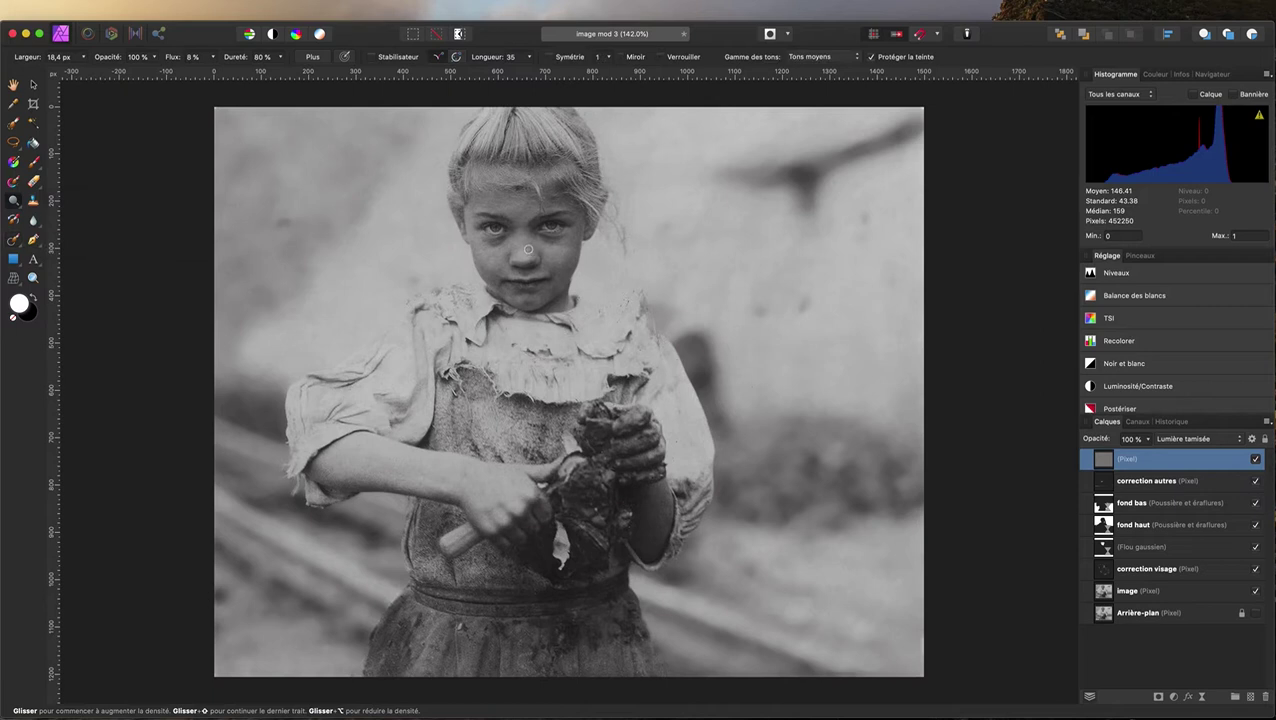
scroll(402, 233, "up", 5)
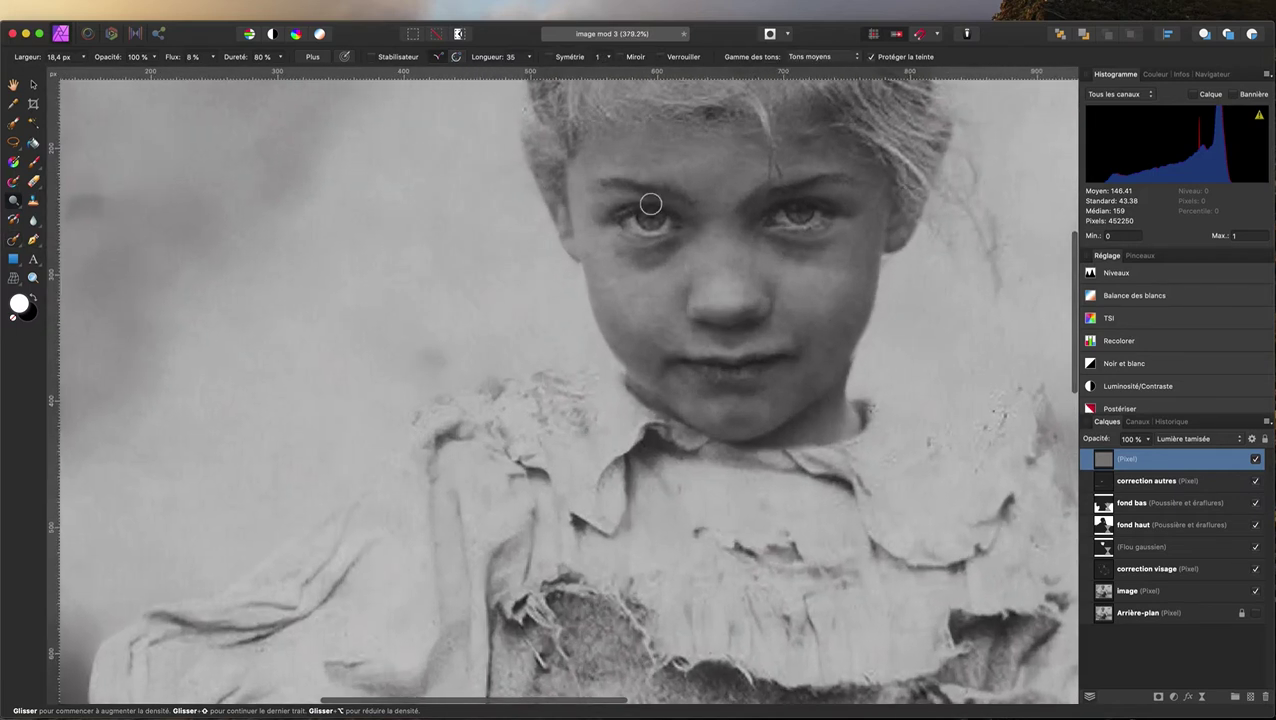
scroll(644, 215, "up", 2)
scroll(644, 215, "up", 2)
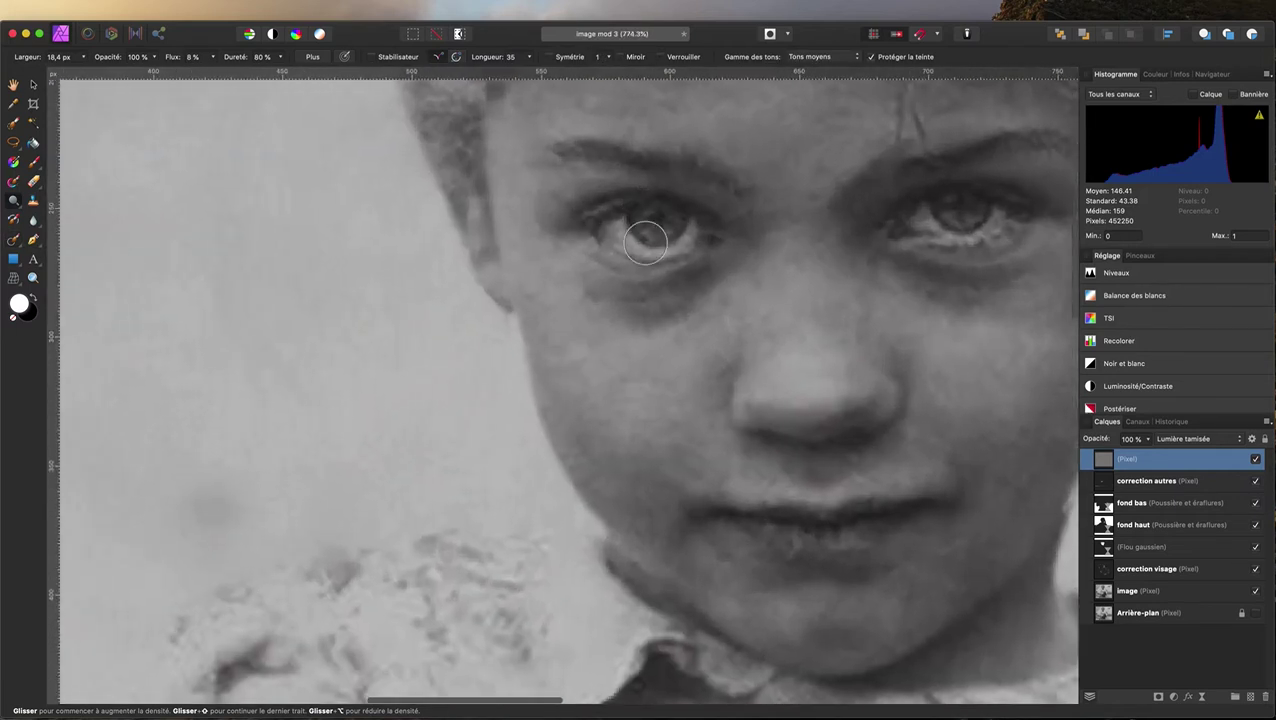
left_click_drag(635, 232, 632, 232)
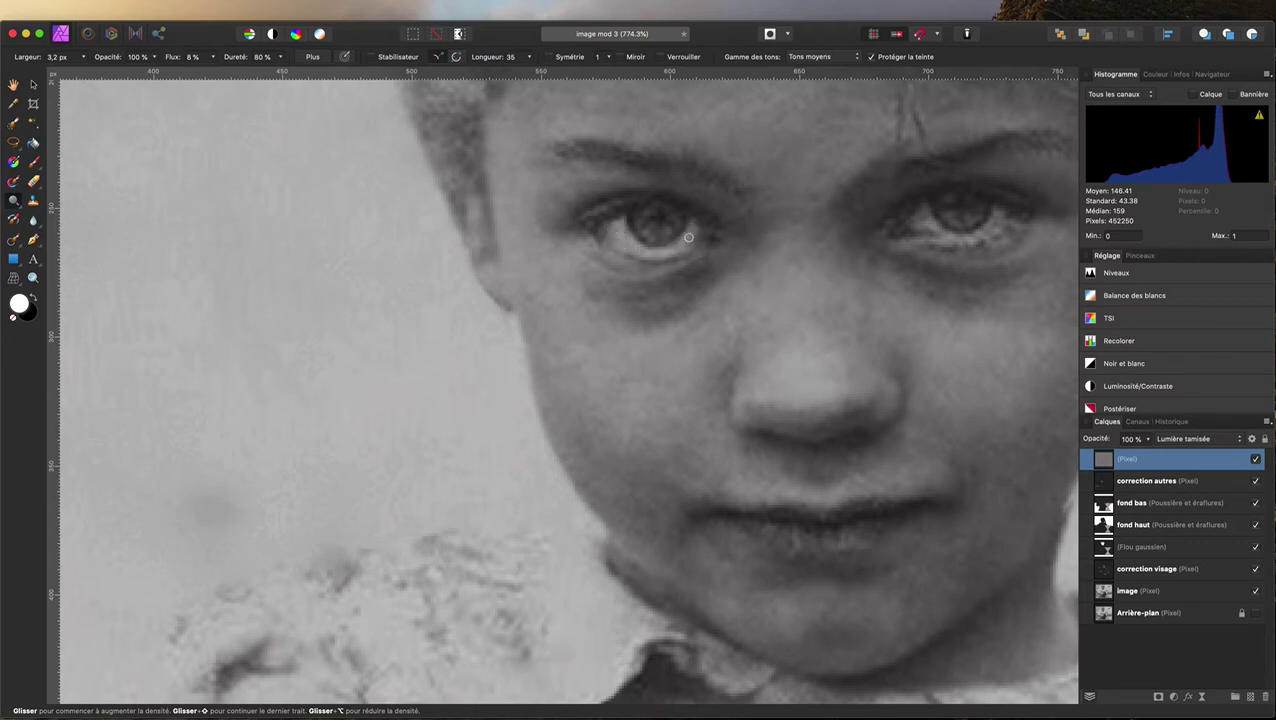
Raise Flow to 11% and dodge the left eye's lower eyelid, toggling the grey layer to compare.
left_click(1255, 459)
left_click_drag(170, 59, 172, 60)
left_click_drag(645, 250, 622, 228)
left_click(1256, 459)
left_click(1256, 459)
left_click(1256, 459)
left_click(1256, 459)
left_click_drag(601, 233, 609, 235)
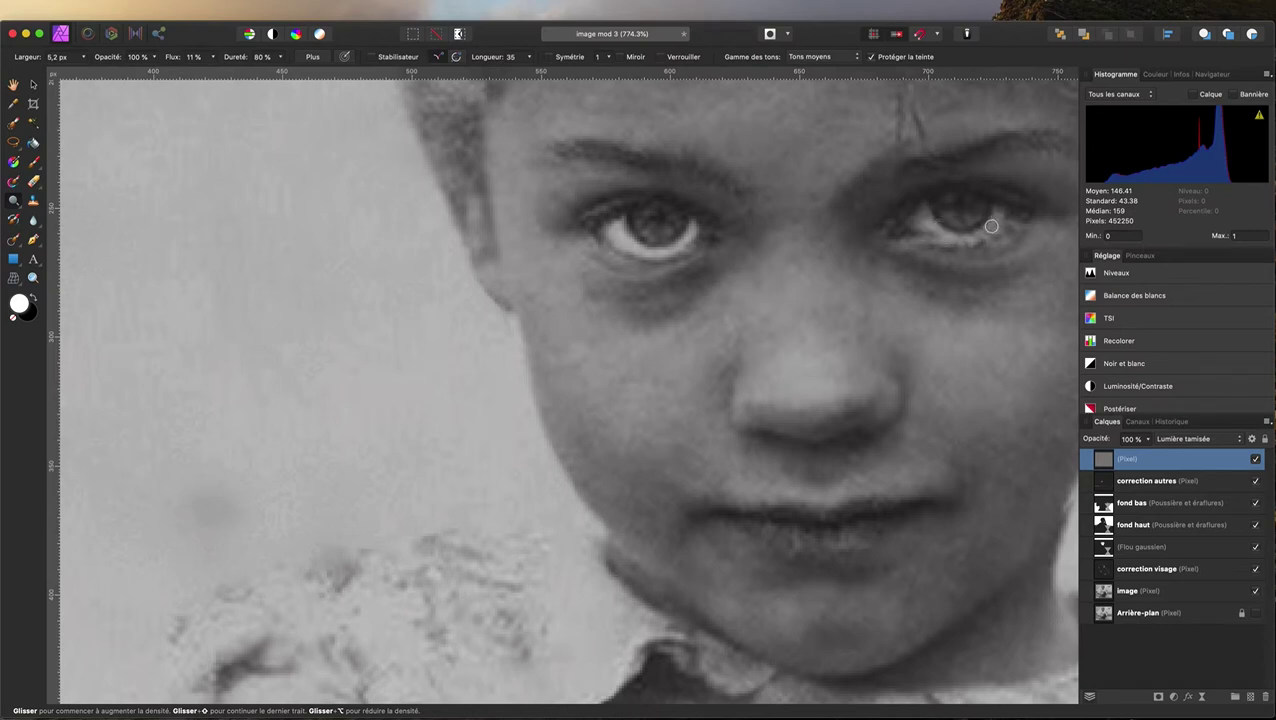
Dodge the right eye's lower rim, raising Flow to 20% for stronger strokes.
left_click_drag(988, 230, 988, 229)
left_click(942, 232)
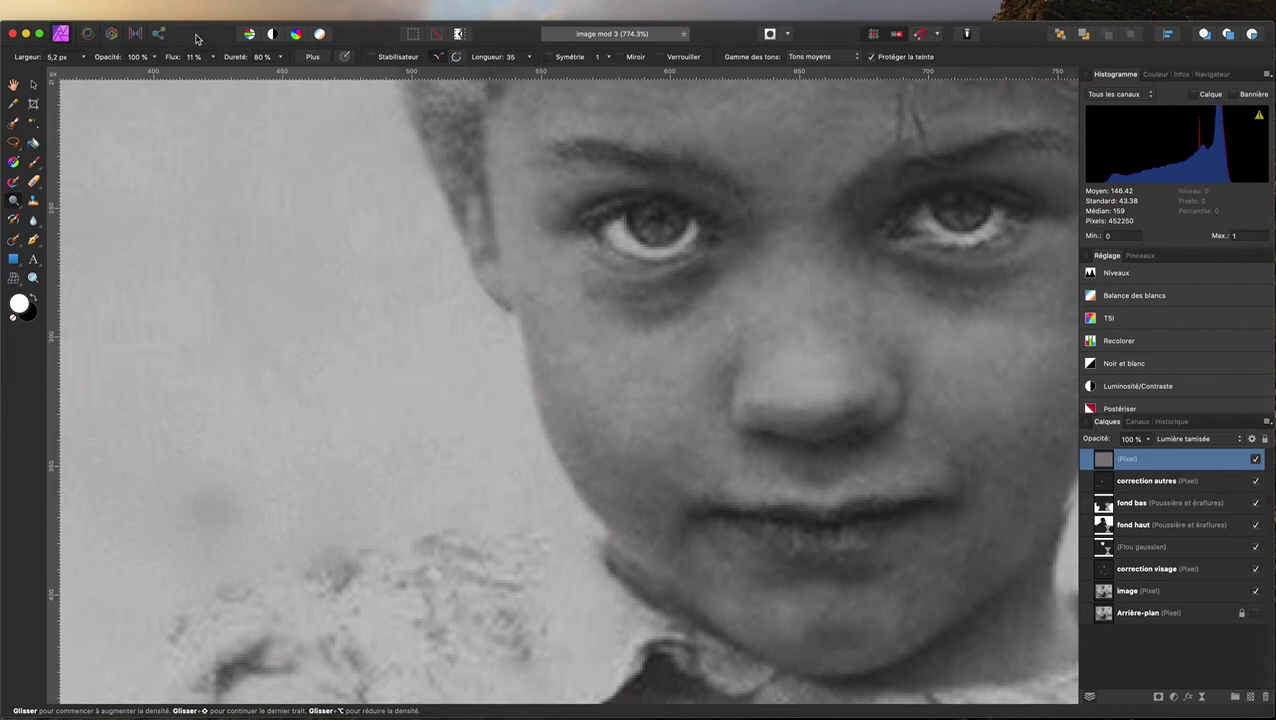
left_click_drag(168, 57, 178, 58)
mouse_move(930, 232)
left_mouse_down()
mouse_move(942, 229)
mouse_move(923, 220)
mouse_move(982, 230)
left_mouse_up()
left_click_drag(979, 233, 990, 220)
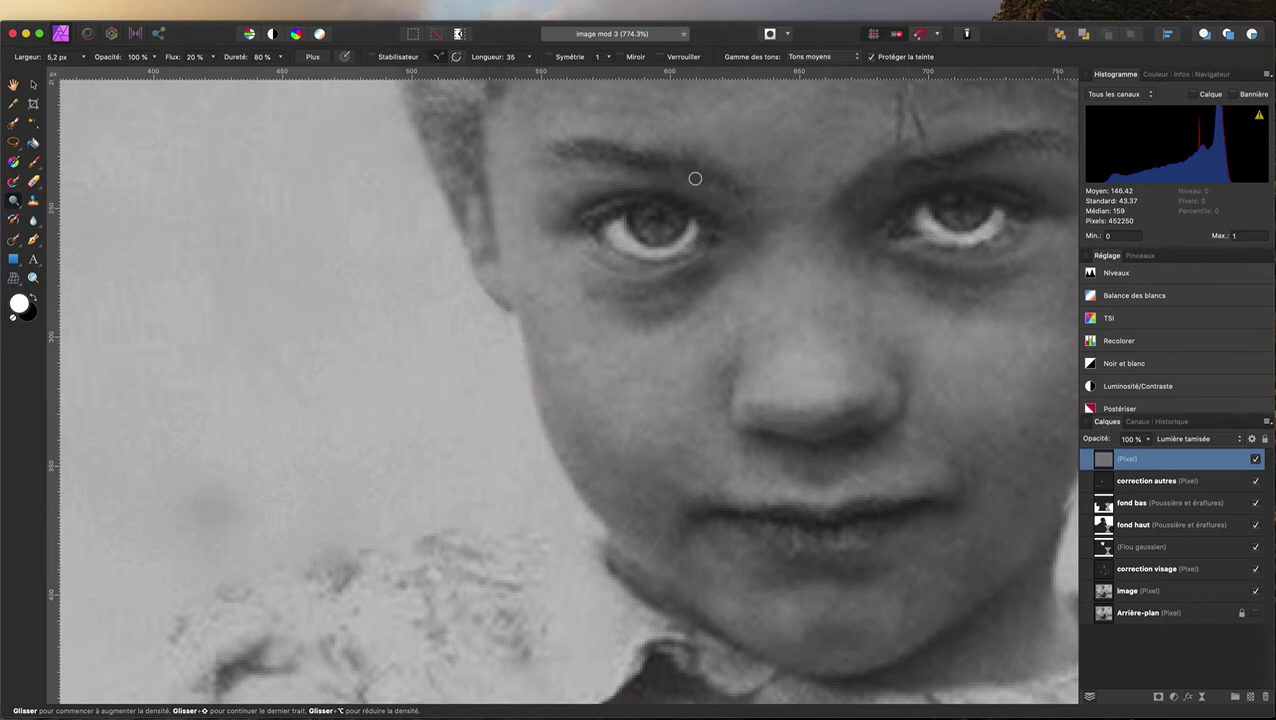
Compare with the grey layer hidden, then darken the eye with Burn Brush strokes.
left_click(1256, 460)
left_click(13, 200)
left_click(64, 224)
mouse_move(646, 222)
left_mouse_down()
mouse_move(667, 235)
mouse_move(647, 235)
mouse_move(695, 220)
mouse_move(636, 234)
left_mouse_up()
left_click_drag(649, 244, 666, 244)
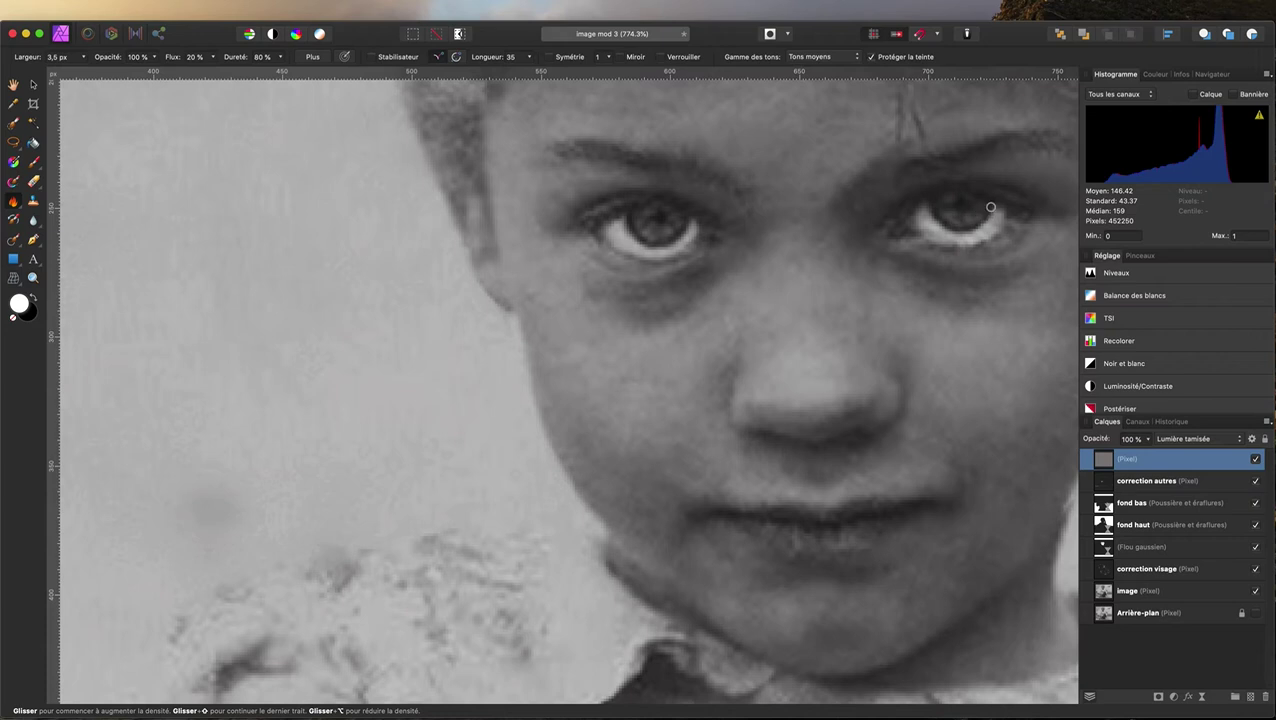
Enlarge the brush and lightly burn the lips.
scroll(728, 184, "down", 3)
scroll(726, 191, "down", 1)
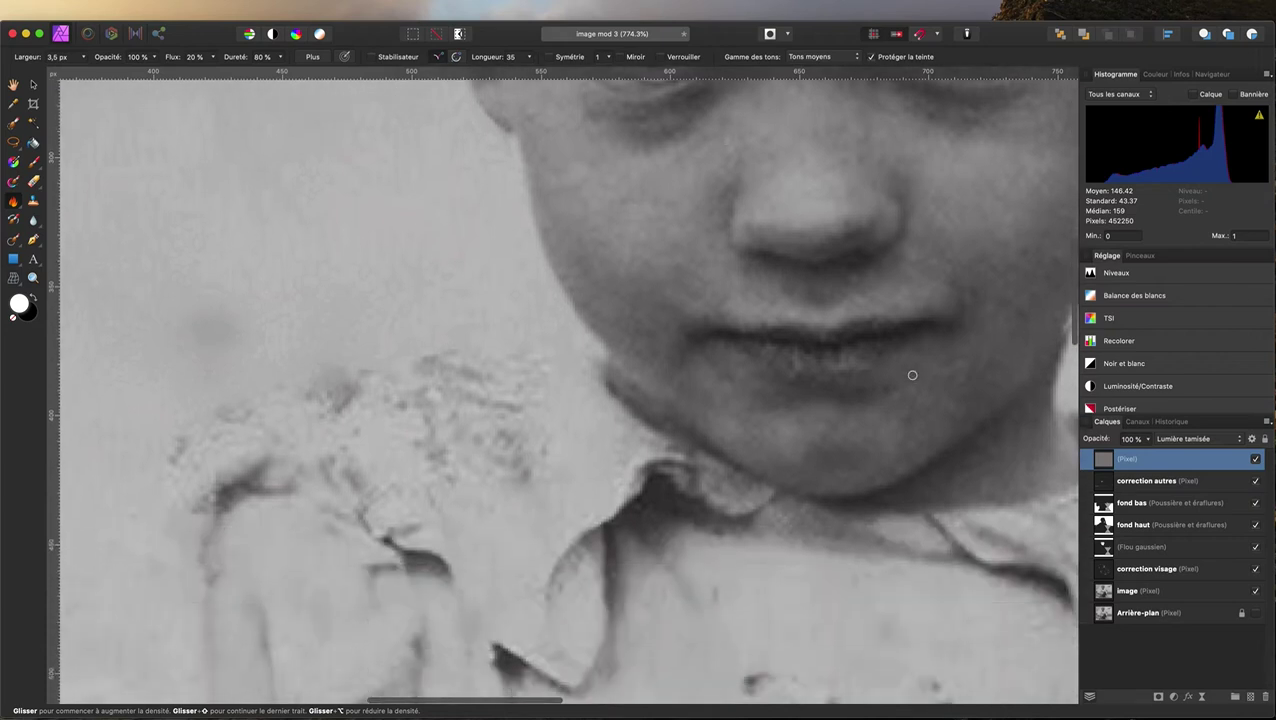
key("bracketright")
key("bracketright")
key("bracketright")
key("bracketright")
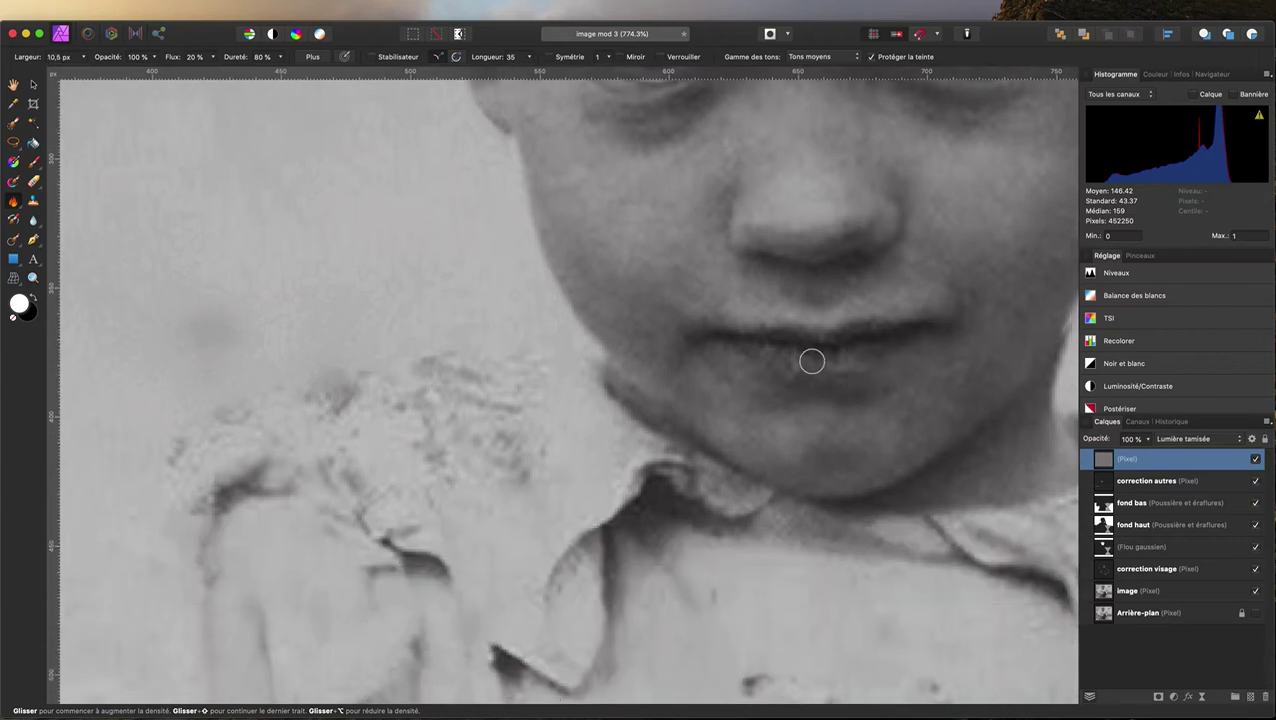
mouse_move(848, 364)
left_mouse_down()
mouse_move(829, 361)
mouse_move(903, 339)
mouse_move(749, 339)
mouse_move(862, 371)
left_mouse_up()
Pan the view down to the pale patch near the hands.
scroll(862, 371, "down", 5)
scroll(858, 372, "down", 5)
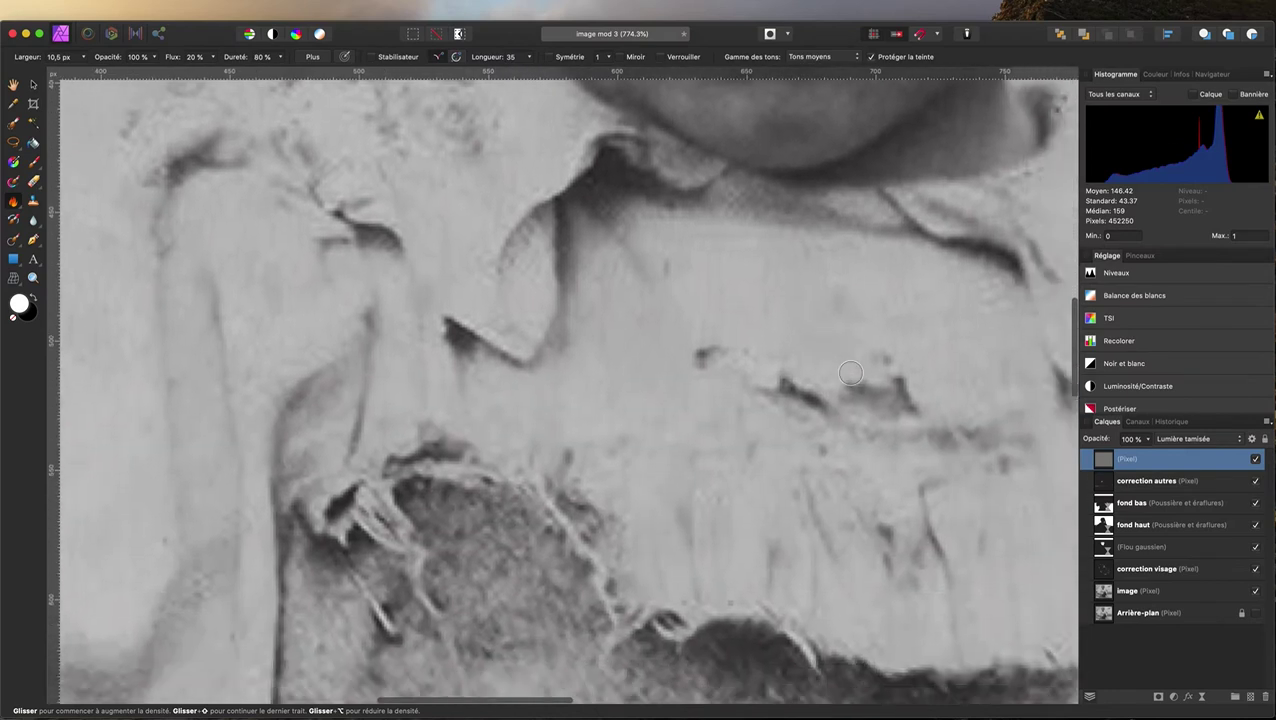
scroll(855, 372, "right", 5)
scroll(851, 373, "down", 5)
scroll(851, 373, "down", 5)
scroll(851, 373, "down", 2)
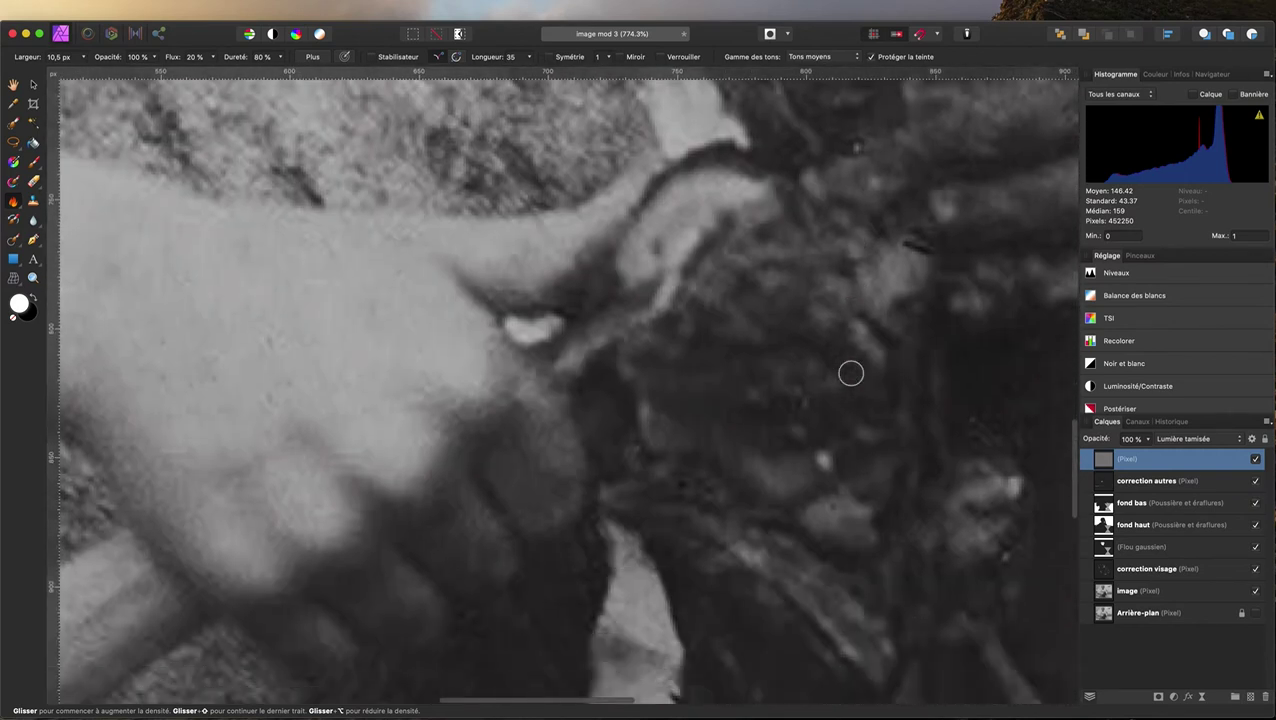
scroll(851, 373, "down", 3)
scroll(851, 373, "down", 3)
scroll(851, 373, "down", 3)
scroll(709, 282, "down", 5)
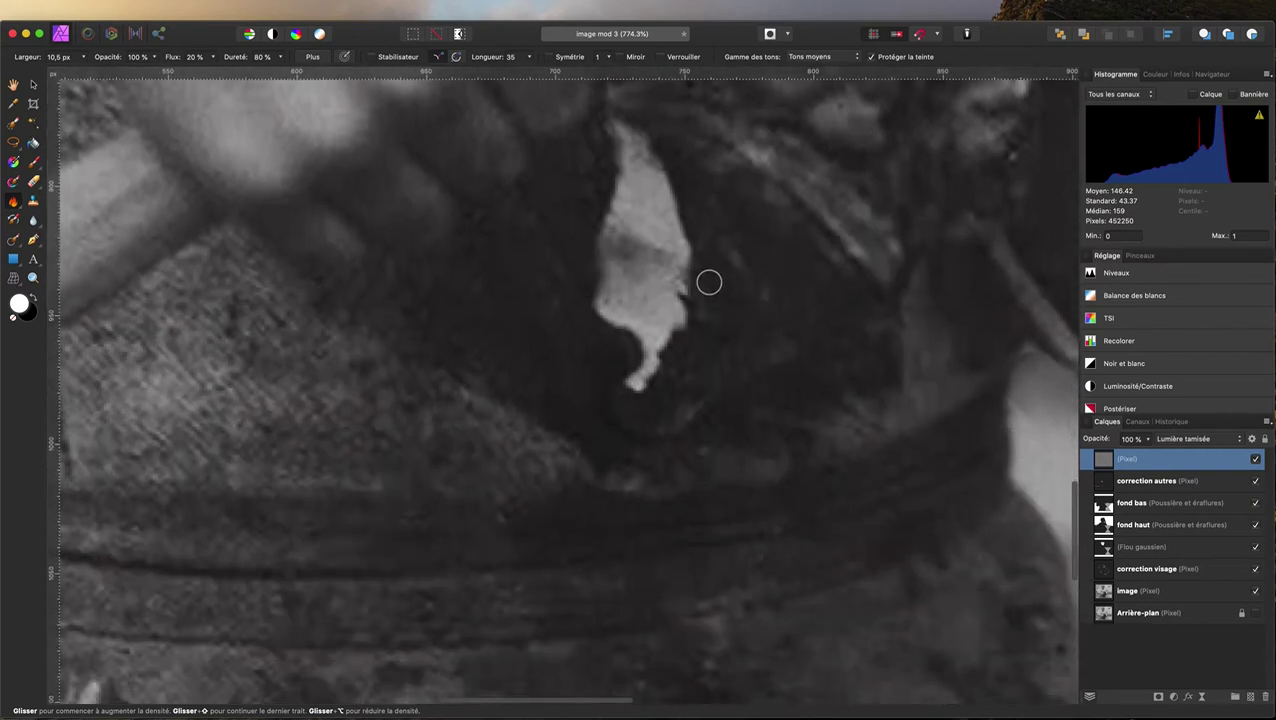
scroll(572, 208, "left", 2)
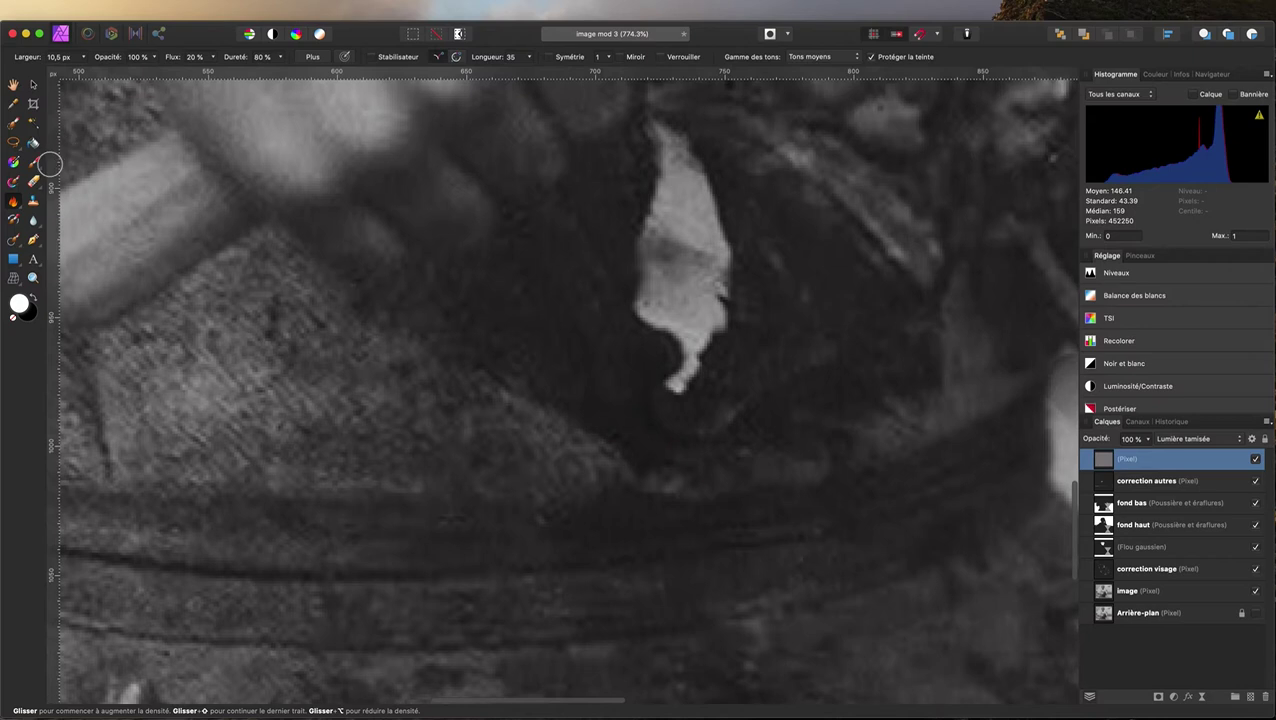
With the Burn Brush at 5 % flow and about 70 px width, darken the shadow along the pale patch.
left_click(14, 205)
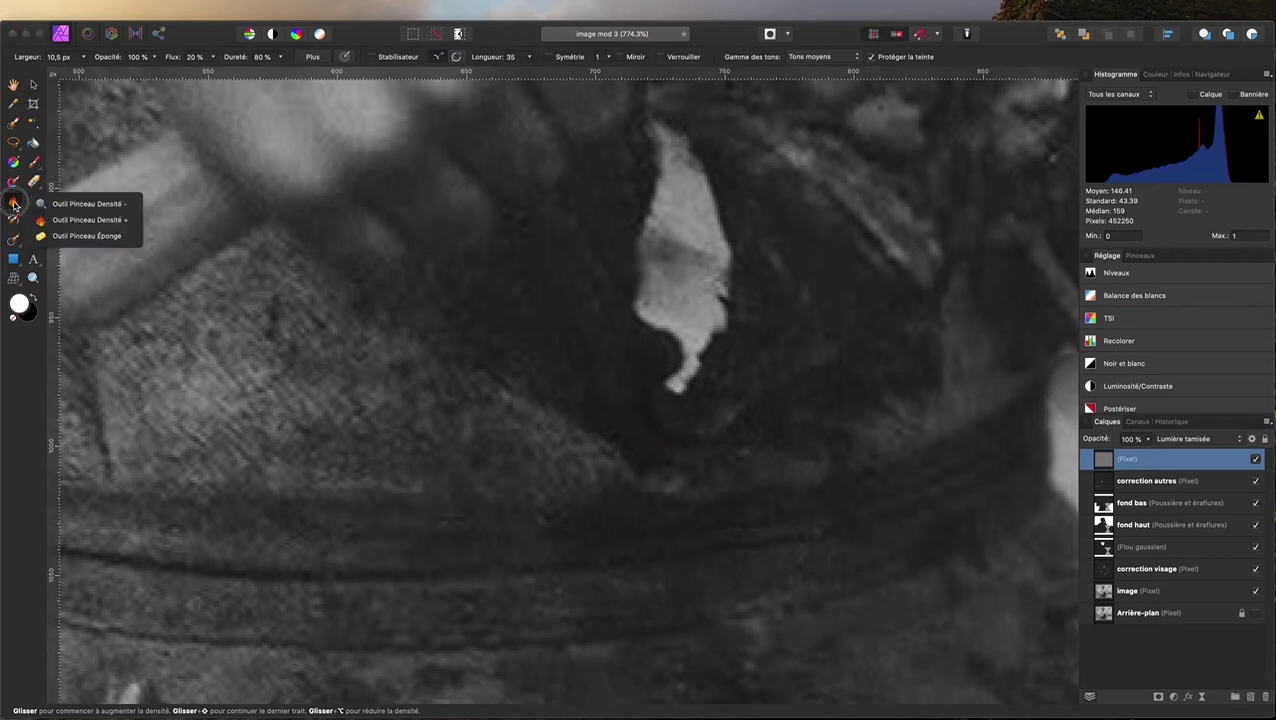
left_click(77, 206)
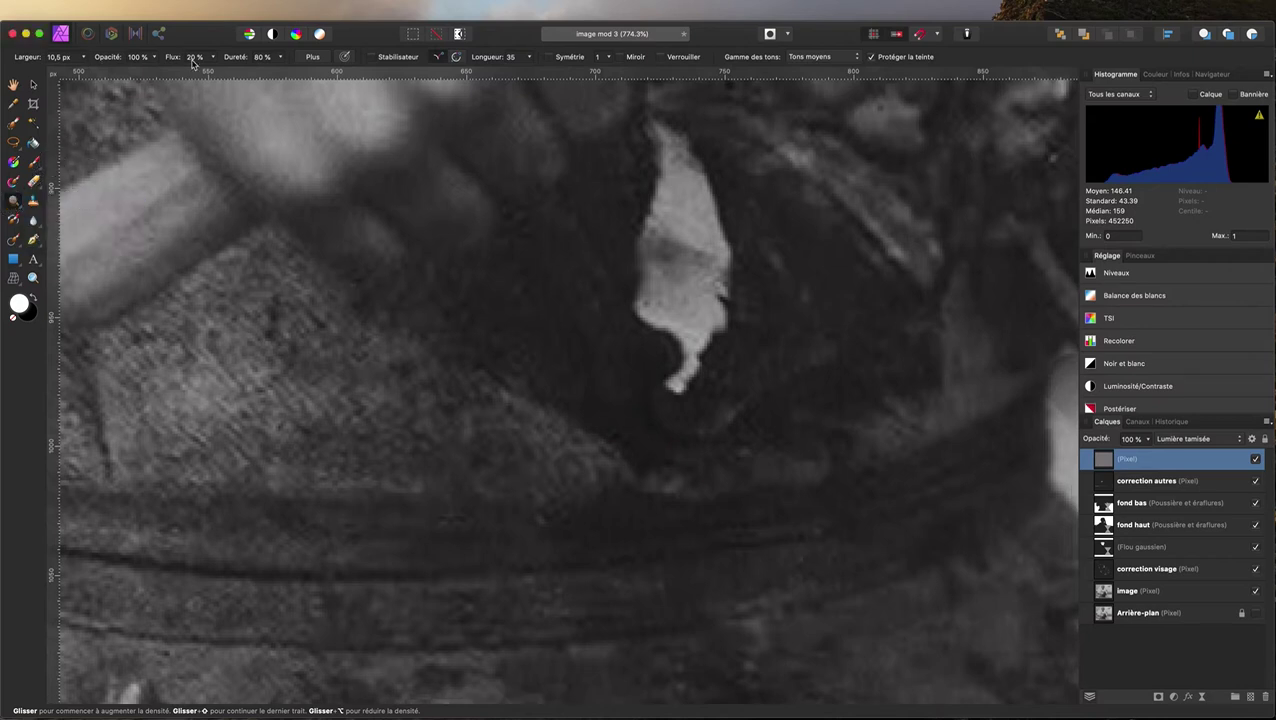
left_click_drag(181, 63, 165, 63)
mouse_move(605, 355)
left_mouse_down()
mouse_move(667, 355)
mouse_move(600, 355)
left_mouse_up()
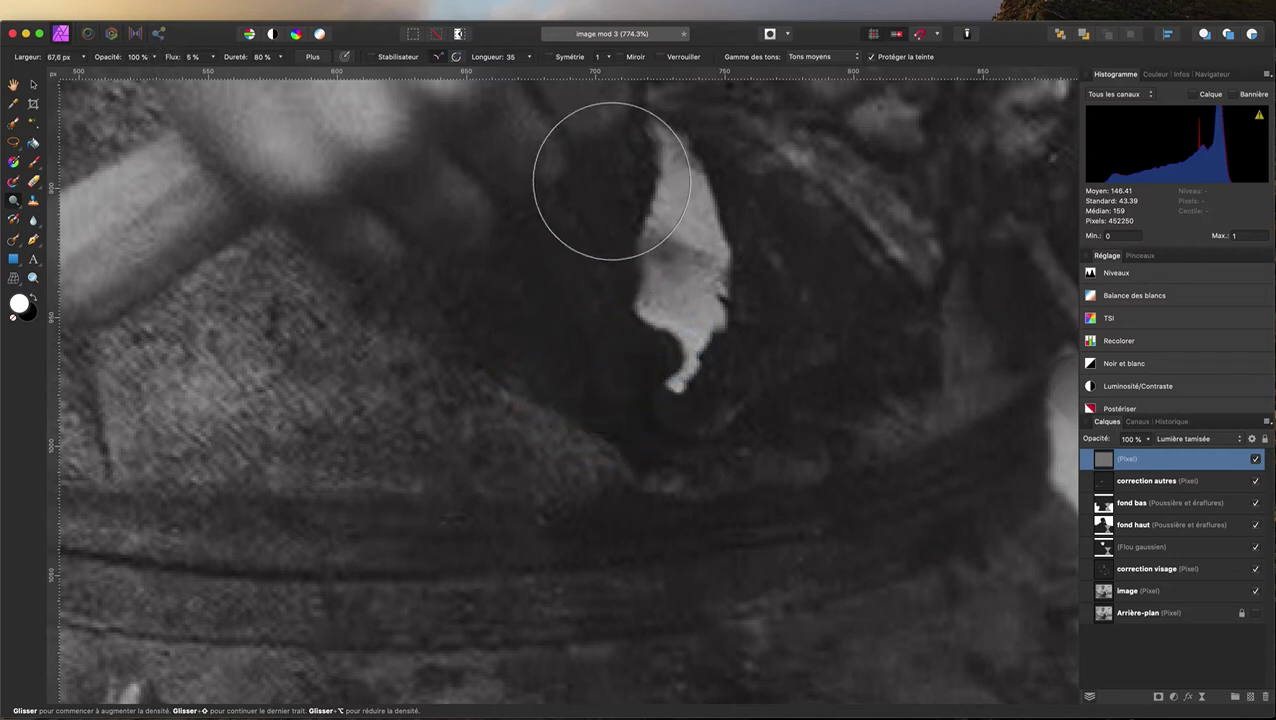
mouse_move(611, 181)
left_mouse_down()
mouse_move(596, 336)
mouse_move(624, 376)
mouse_move(731, 404)
mouse_move(775, 214)
mouse_move(703, 399)
mouse_move(815, 393)
mouse_move(912, 341)
left_mouse_up()
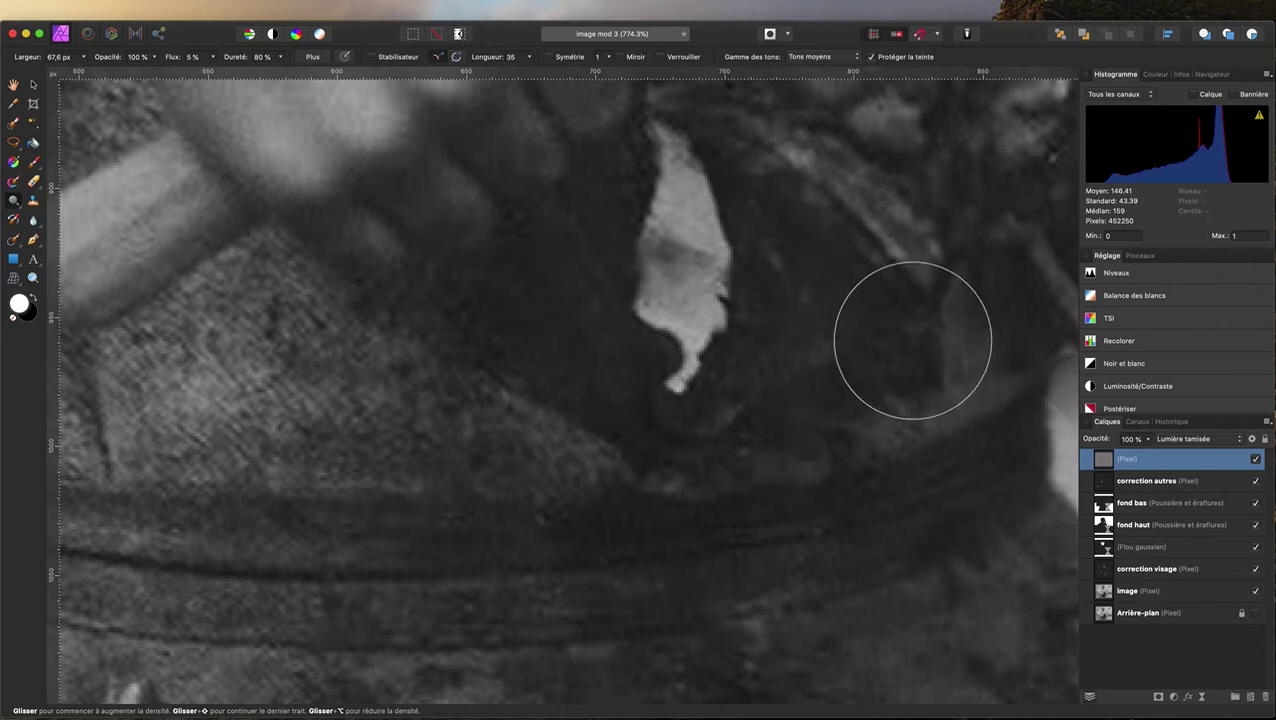
scroll(830, 293, "up", 3)
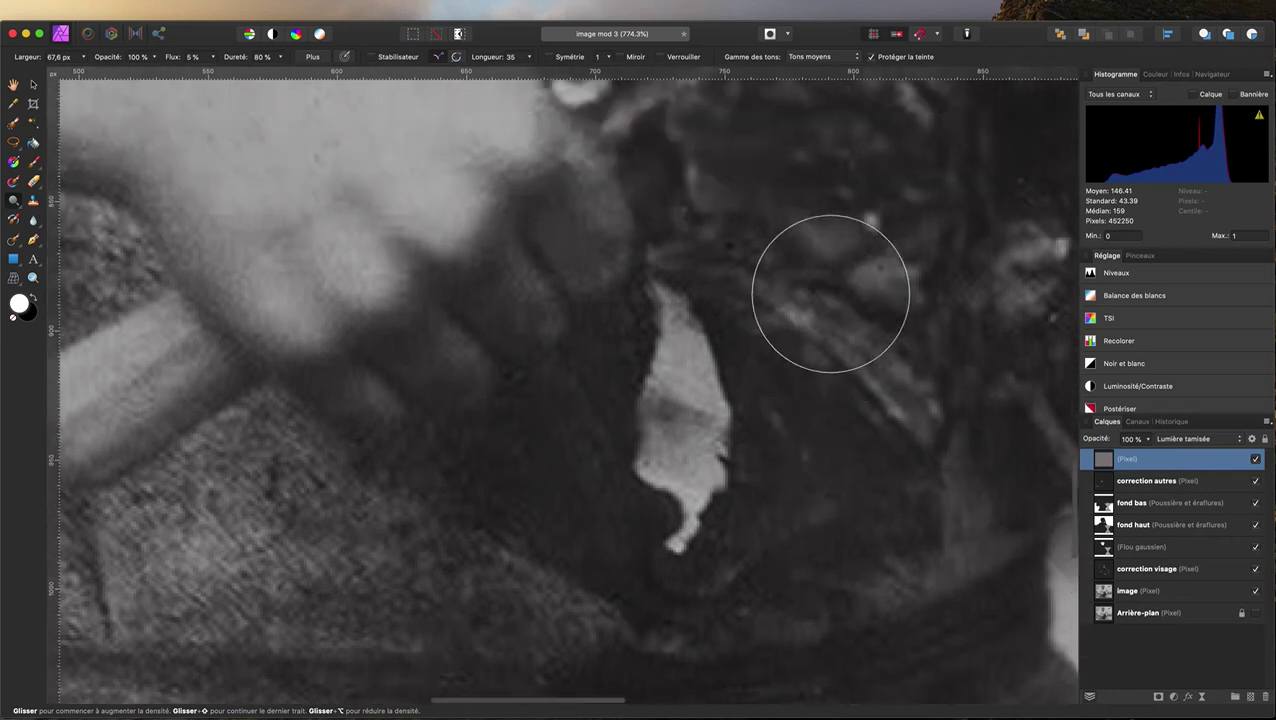
scroll(830, 293, "up", 3)
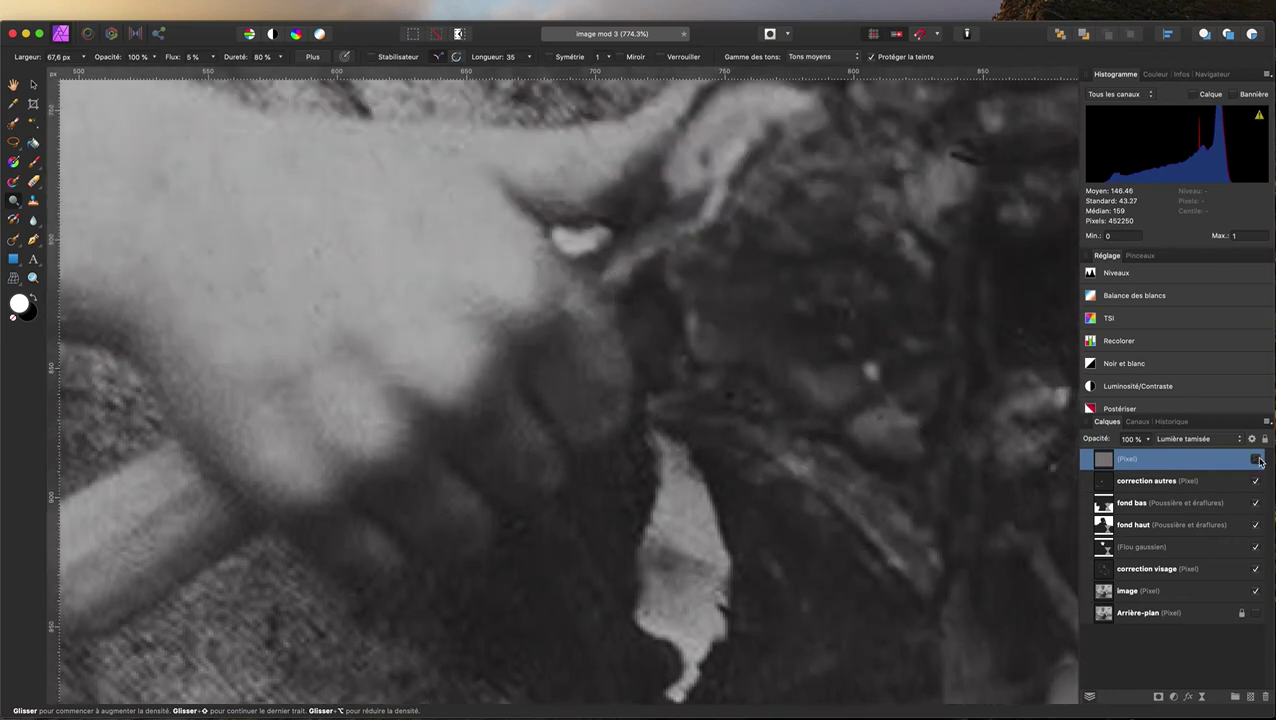
Lower the top grey layer to 57 % opacity, compare it hidden, and fit the whole photo.
scroll(385, 425, "up", 5)
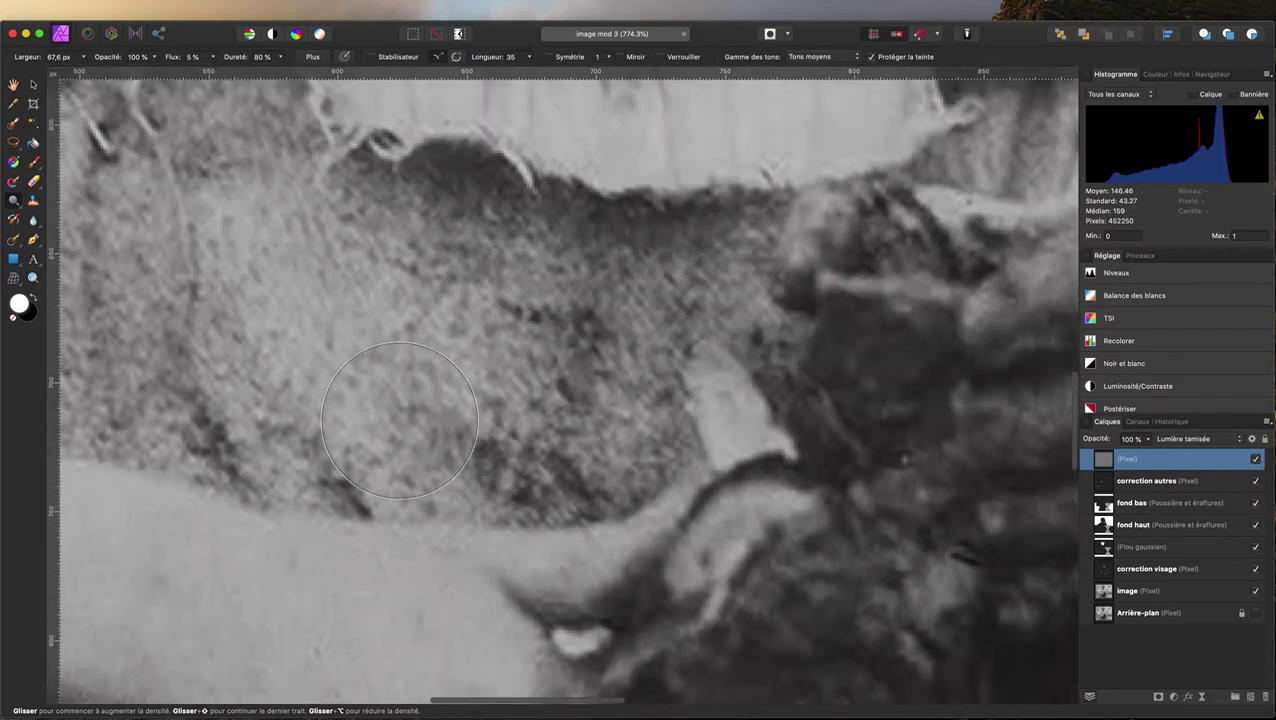
scroll(400, 410, "up", 5)
scroll(399, 420, "up", 5)
scroll(390, 420, "up", 5)
scroll(380, 420, "up", 3)
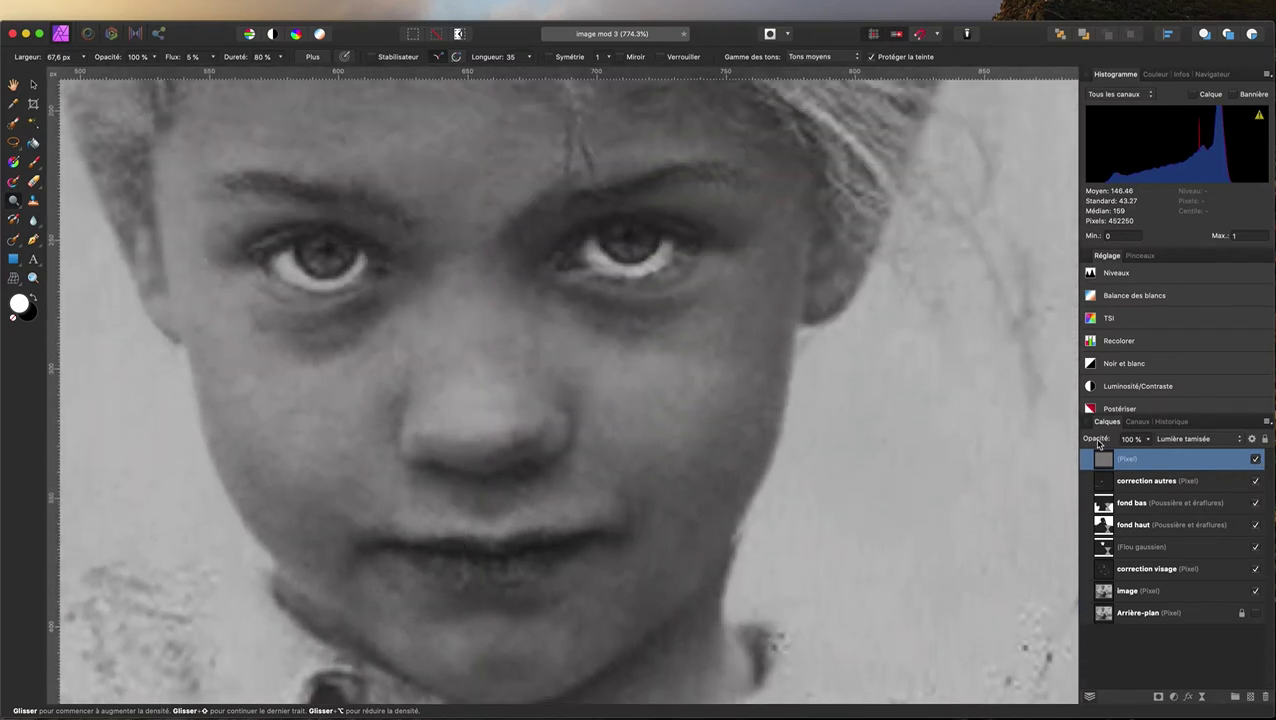
mouse_move(1099, 444)
left_mouse_down()
mouse_move(1048, 437)
mouse_move(1064, 438)
left_mouse_up()
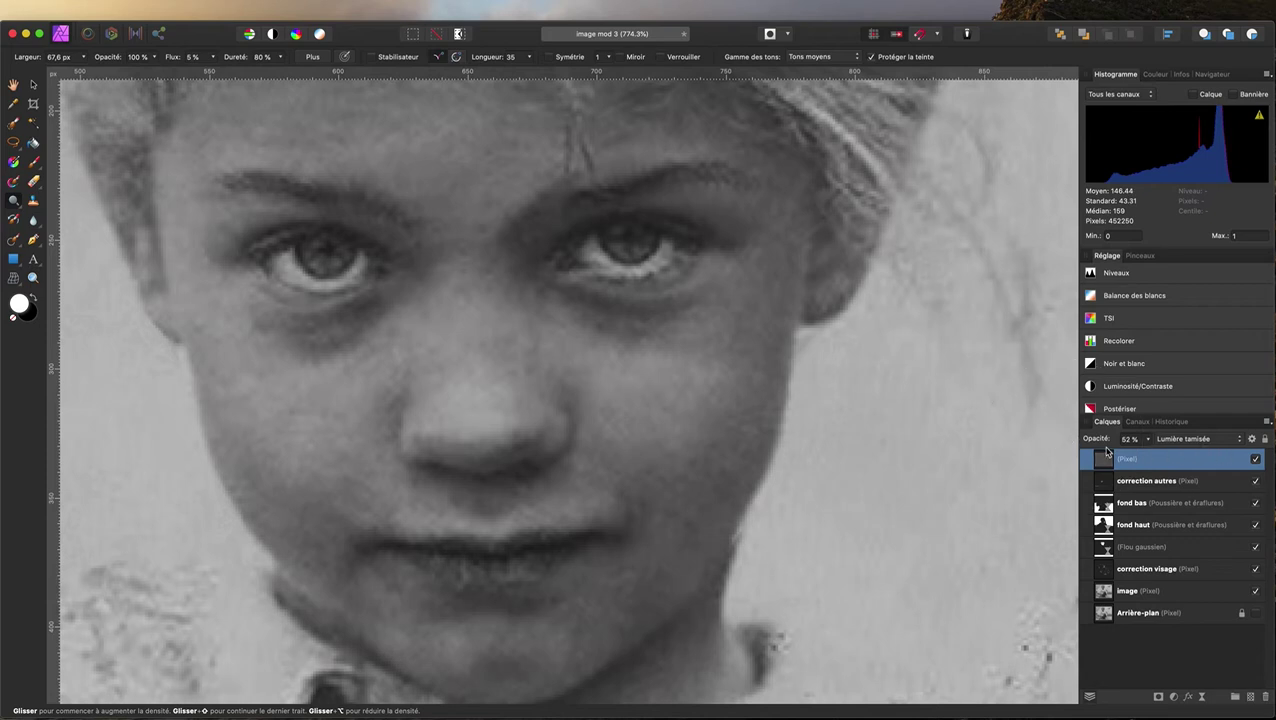
left_click_drag(1097, 446, 1099, 444)
left_click(1257, 459)
key("super+0")
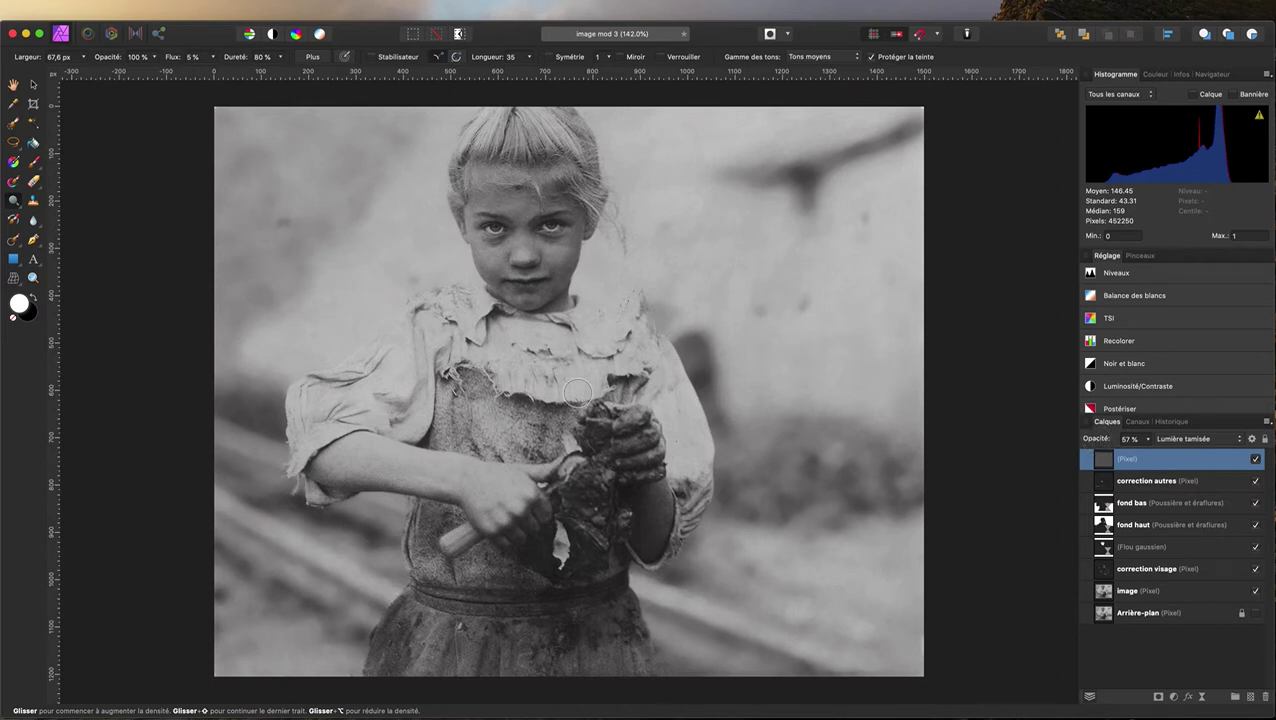
Rename the top dodge-and-burn pixel layer to 'correction lumière'.
scroll(578, 391, "down", 3)
scroll(575, 383, "up", 4)
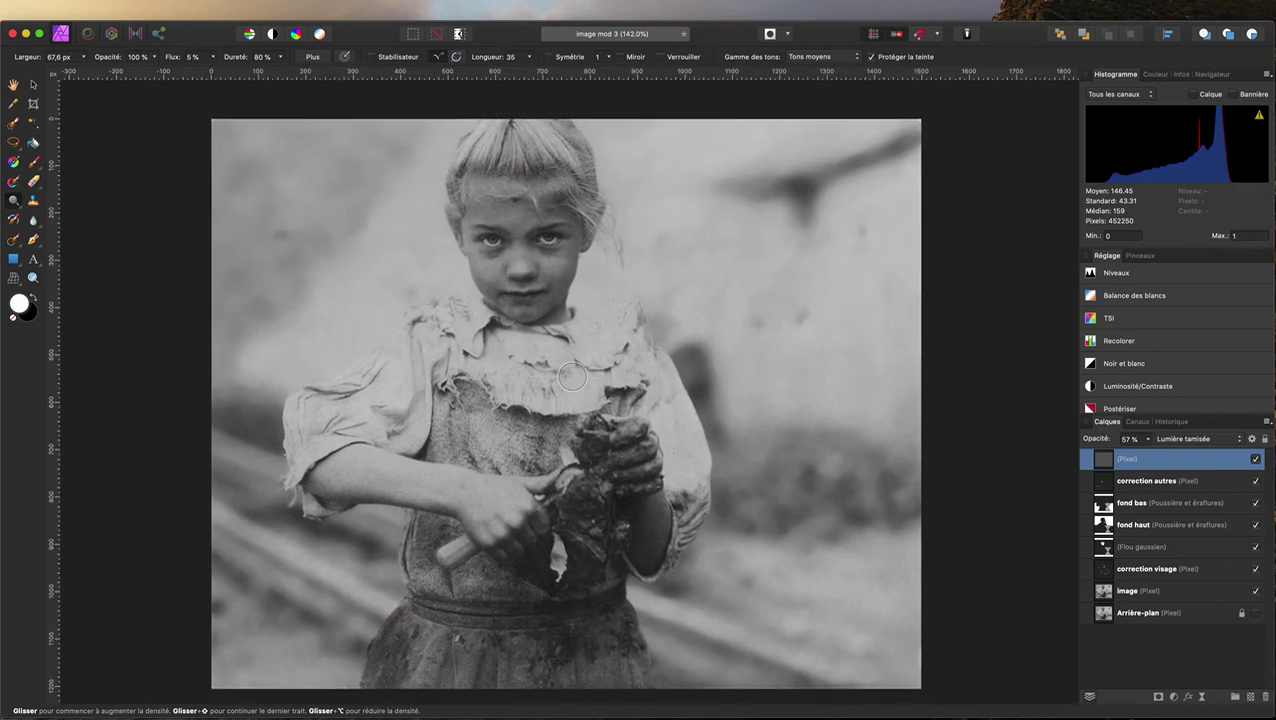
scroll(572, 376, "down", 1)
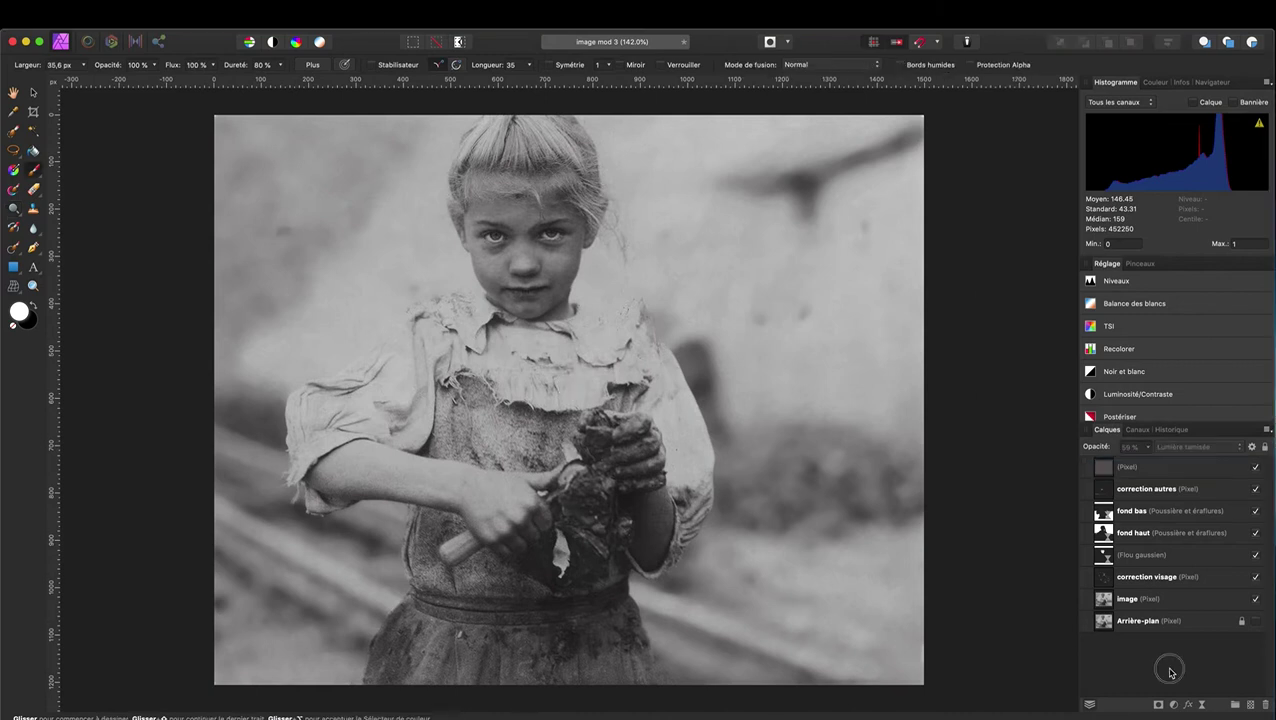
left_click(1127, 470)
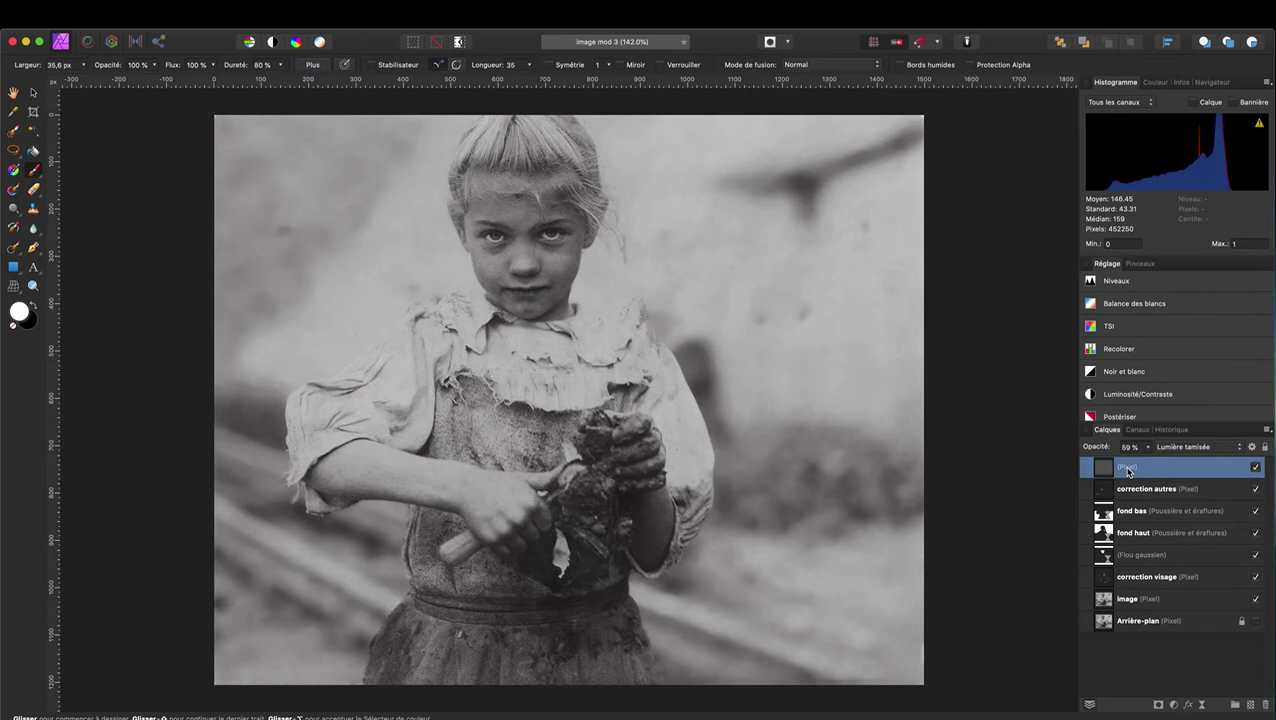
double_click(1129, 469)
type("correction lumière")
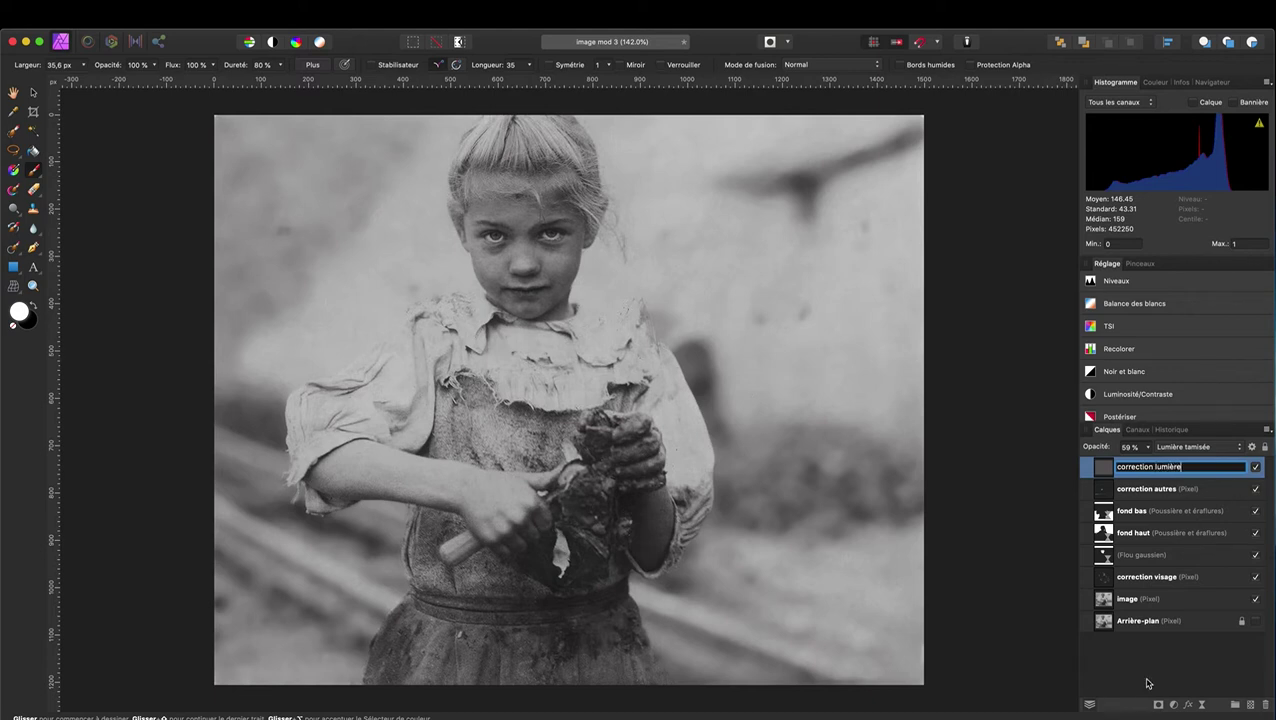
left_click(1147, 682)
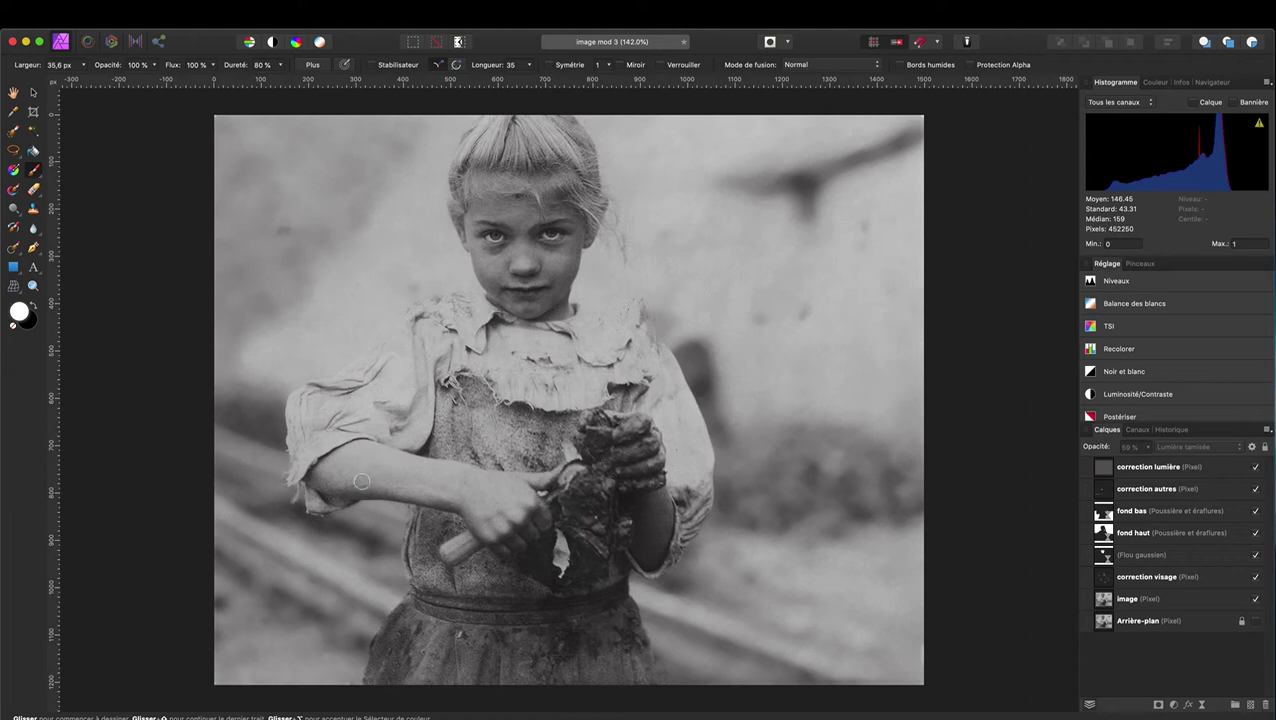
Zoom to about 386 % and pan across the girl's arm, face and torn dress.
scroll(383, 469, "up", 5)
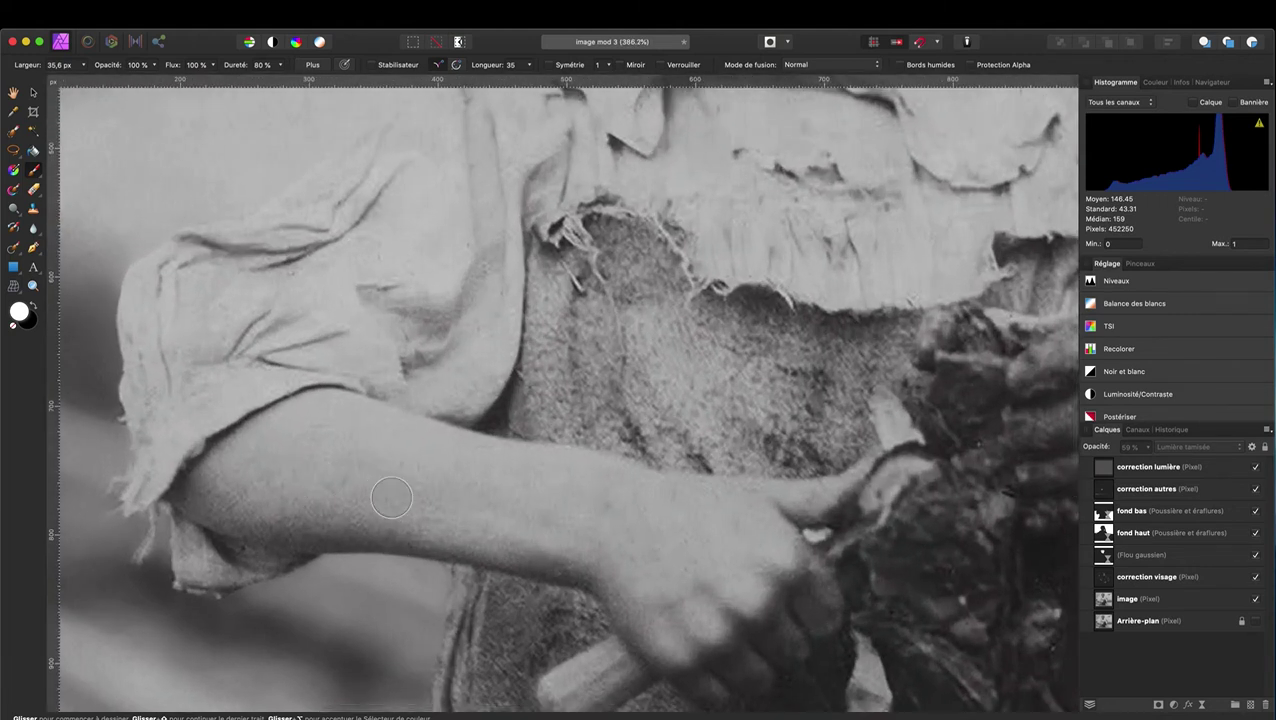
scroll(390, 505, "up", 2)
scroll(700, 595, "down", 2)
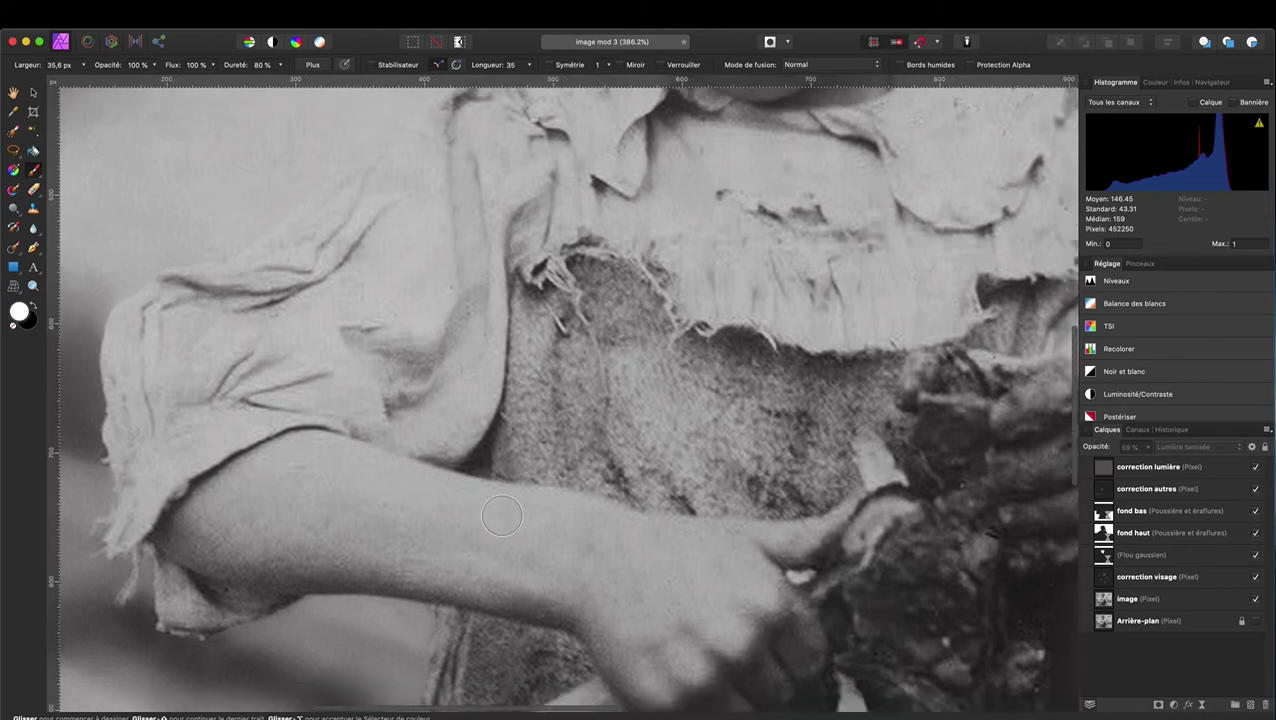
scroll(640, 560, "up", 3)
scroll(710, 505, "up", 3)
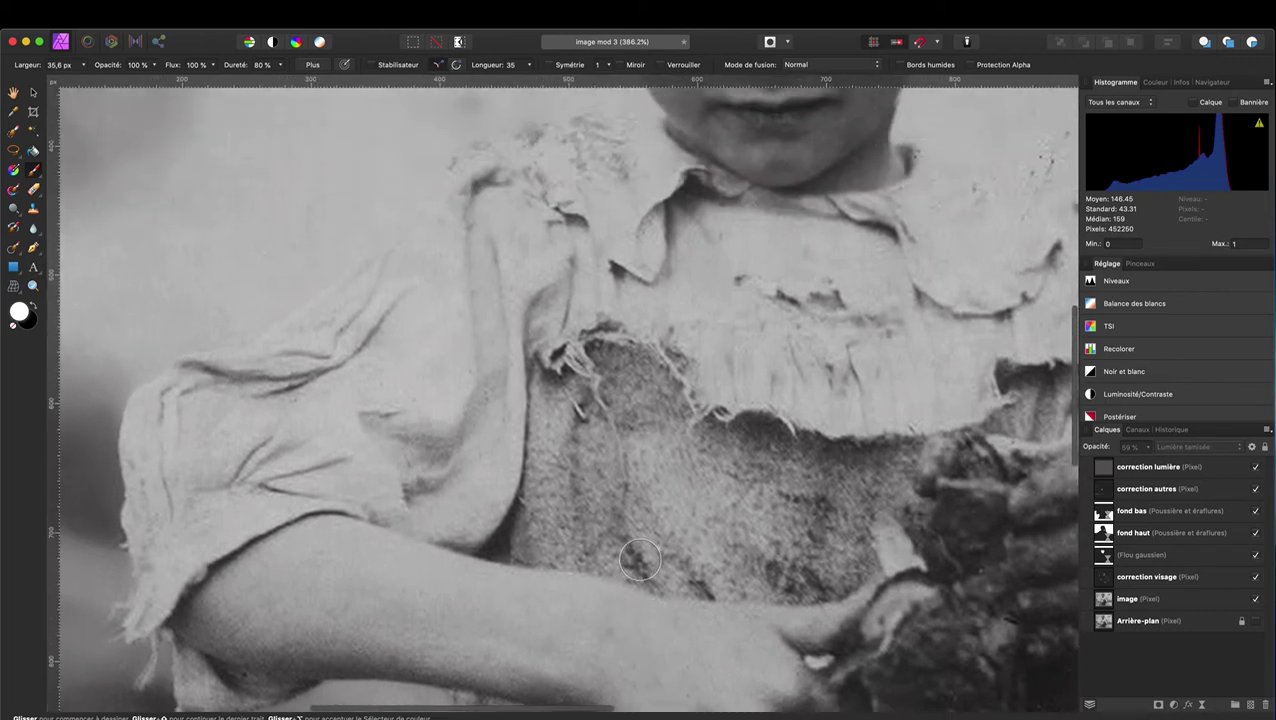
scroll(780, 450, "up", 3)
scroll(850, 400, "up", 3)
scroll(900, 330, "up", 1)
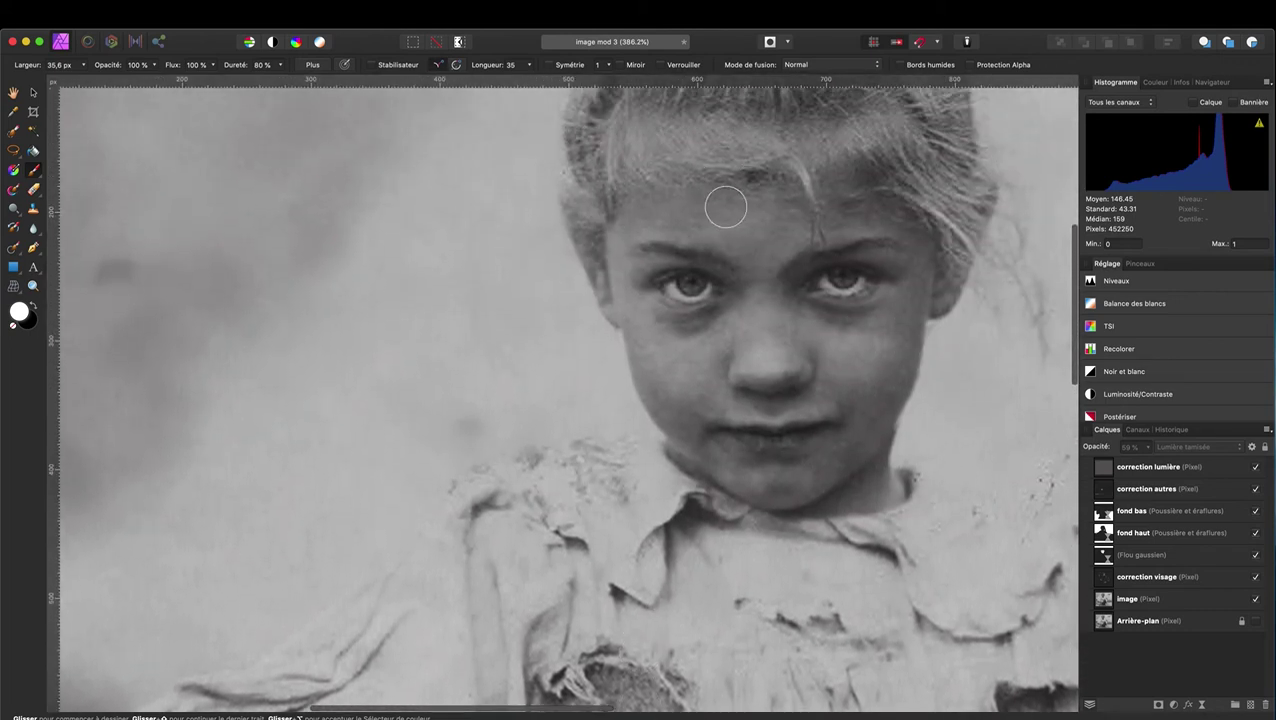
scroll(760, 420, "down", 10)
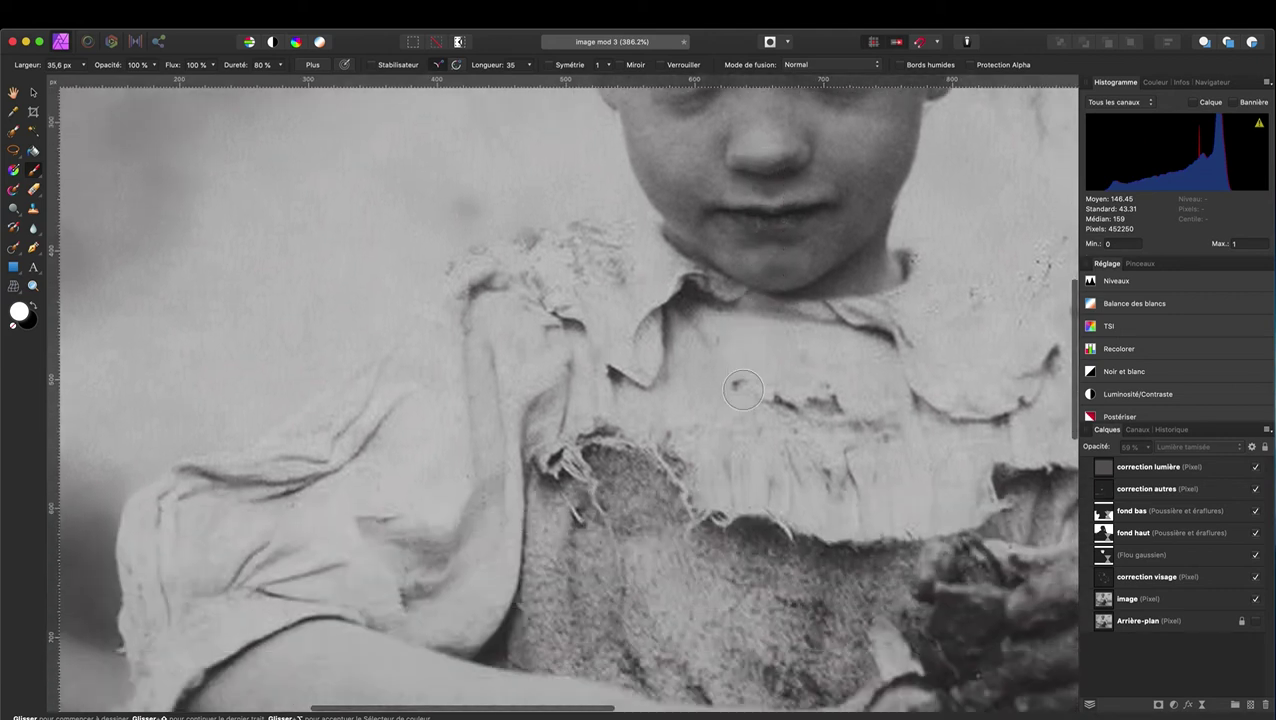
scroll(720, 490, "down", 5)
scroll(690, 528, "down", 2)
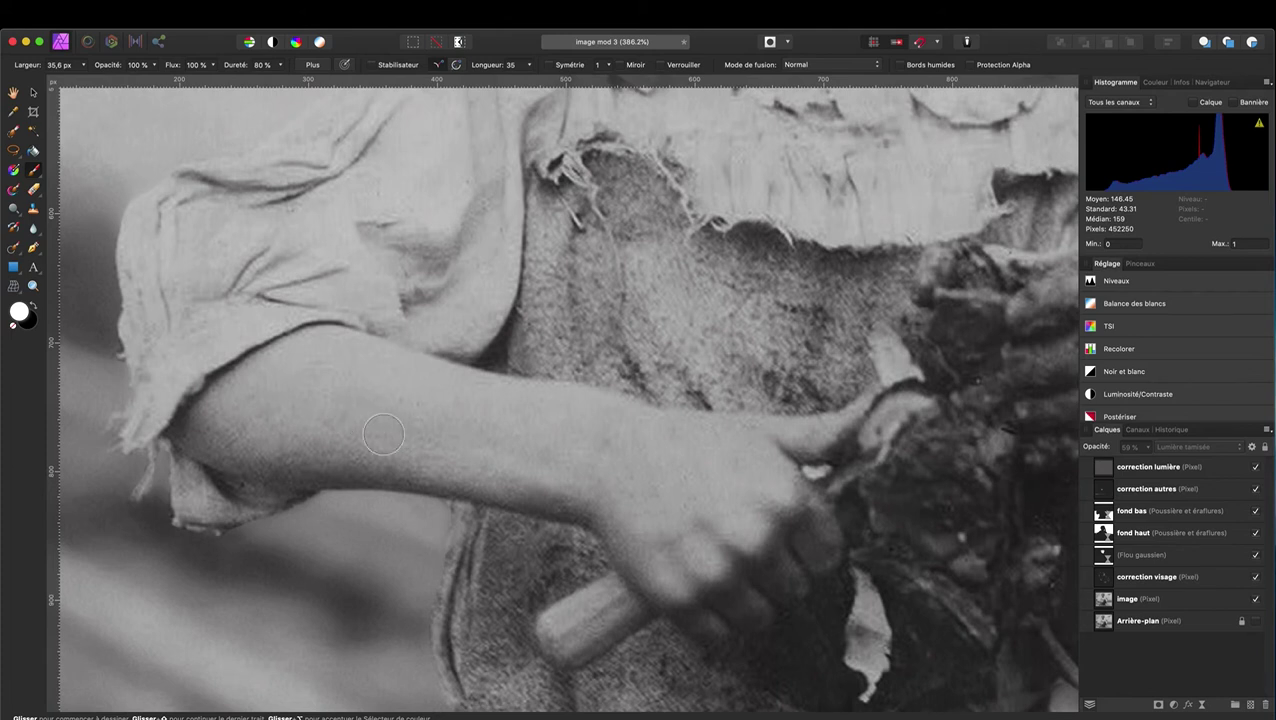
Paint white on the Flou gaussien mask along the sleeve edge, hand and knuckles.
left_click(1159, 558)
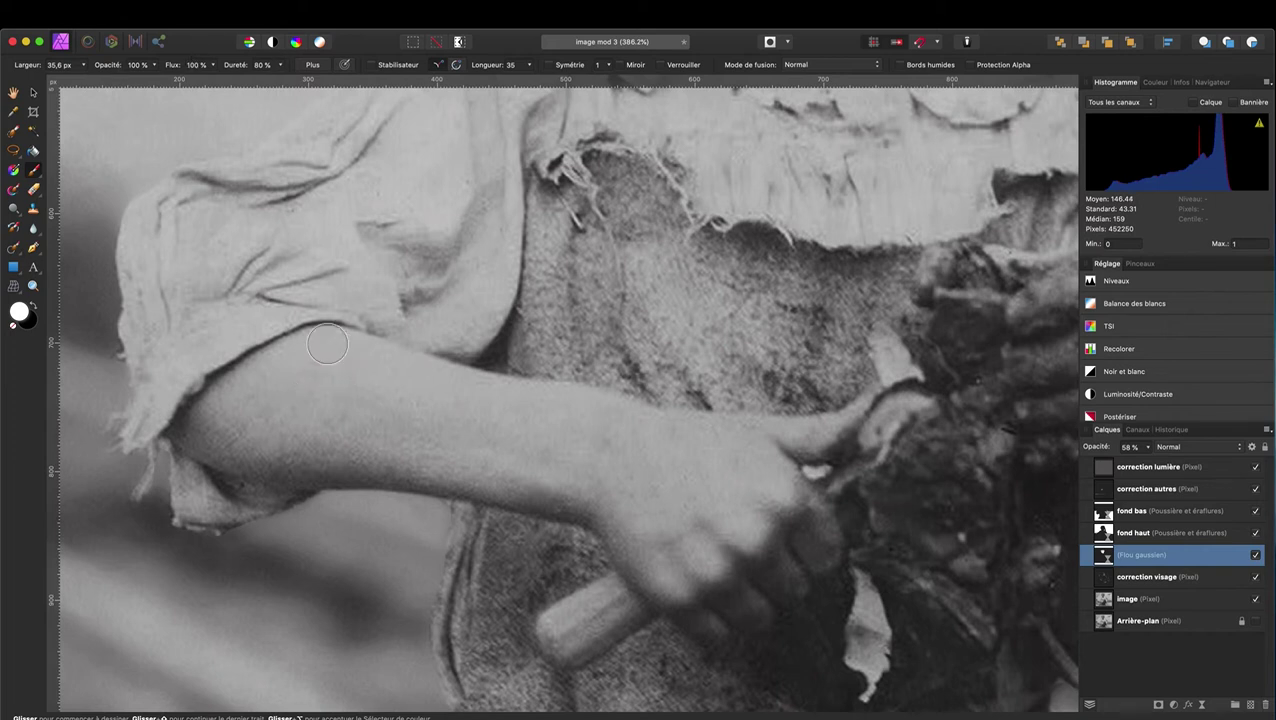
mouse_move(327, 344)
left_mouse_down()
mouse_move(225, 399)
mouse_move(196, 444)
mouse_move(365, 456)
mouse_move(249, 429)
mouse_move(328, 407)
mouse_move(345, 379)
mouse_move(328, 356)
mouse_move(339, 349)
mouse_move(567, 407)
mouse_move(856, 418)
mouse_move(769, 441)
mouse_move(698, 433)
mouse_move(752, 431)
mouse_move(769, 470)
mouse_move(740, 461)
mouse_move(729, 481)
mouse_move(742, 524)
mouse_move(621, 476)
mouse_move(706, 541)
mouse_move(707, 562)
mouse_move(636, 500)
mouse_move(570, 476)
mouse_move(641, 541)
mouse_move(668, 593)
mouse_move(604, 504)
mouse_move(347, 459)
mouse_move(288, 478)
mouse_move(259, 447)
mouse_move(513, 465)
mouse_move(305, 421)
mouse_move(612, 444)
mouse_move(641, 450)
mouse_move(686, 495)
left_mouse_up()
mouse_move(692, 618)
left_mouse_down()
mouse_move(758, 612)
mouse_move(772, 563)
left_mouse_up()
mouse_move(806, 512)
left_mouse_down()
mouse_move(837, 541)
mouse_move(786, 530)
mouse_move(750, 487)
left_mouse_up()
View the blur mask alone and fill its black gaps along the arm with white.
left_click(1103, 558, "alt")
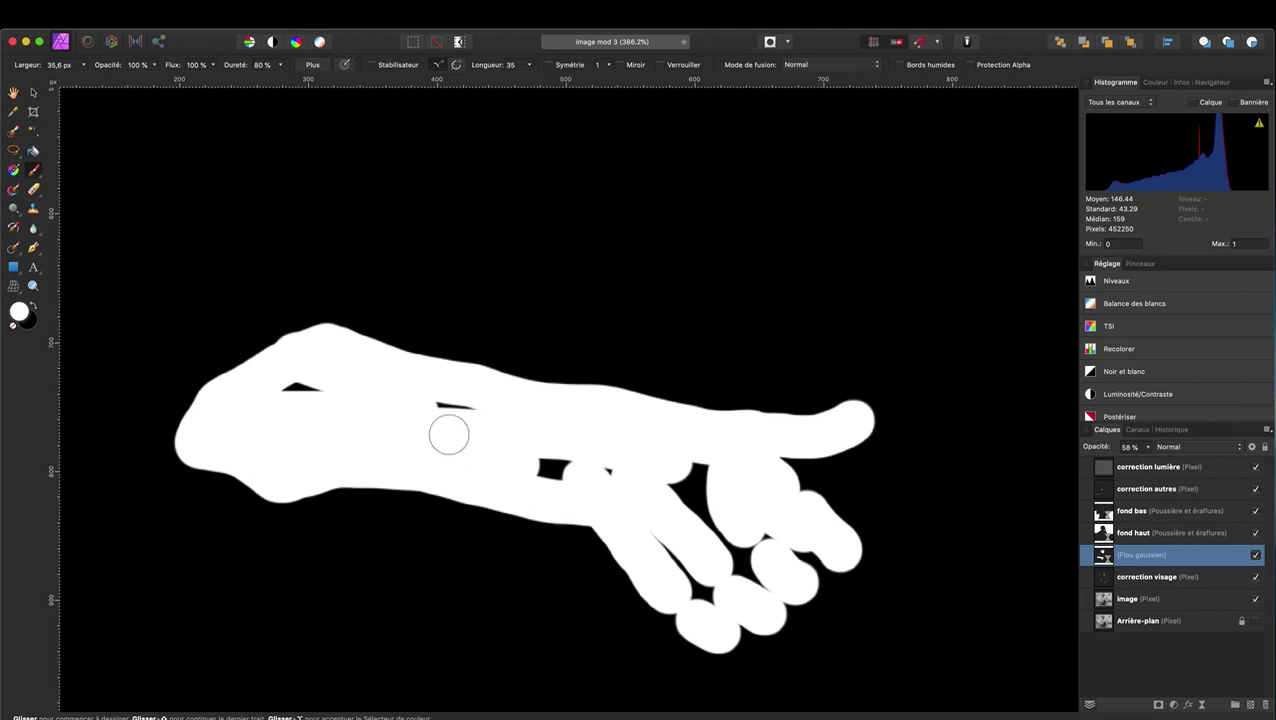
mouse_move(285, 379)
left_mouse_down()
mouse_move(493, 414)
mouse_move(513, 455)
mouse_move(672, 455)
mouse_move(681, 483)
mouse_move(740, 535)
mouse_move(661, 541)
mouse_move(682, 563)
left_mouse_up()
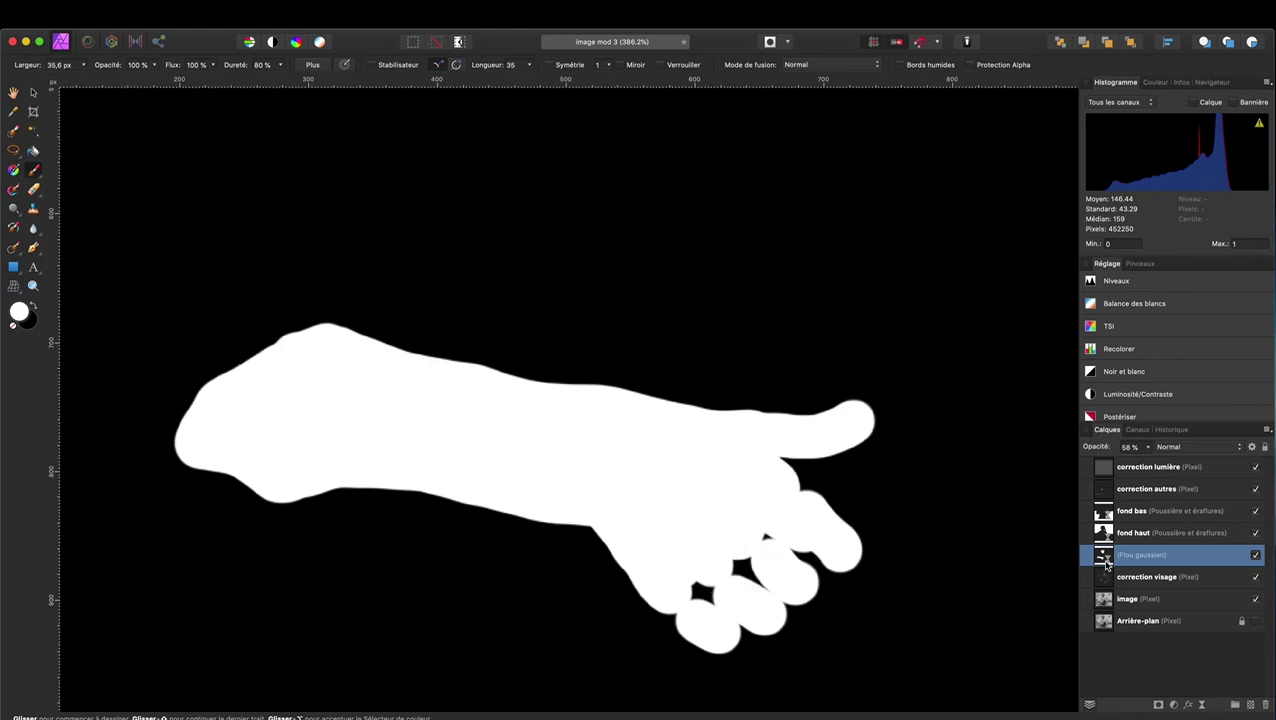
left_click(1140, 532)
left_click(1145, 557)
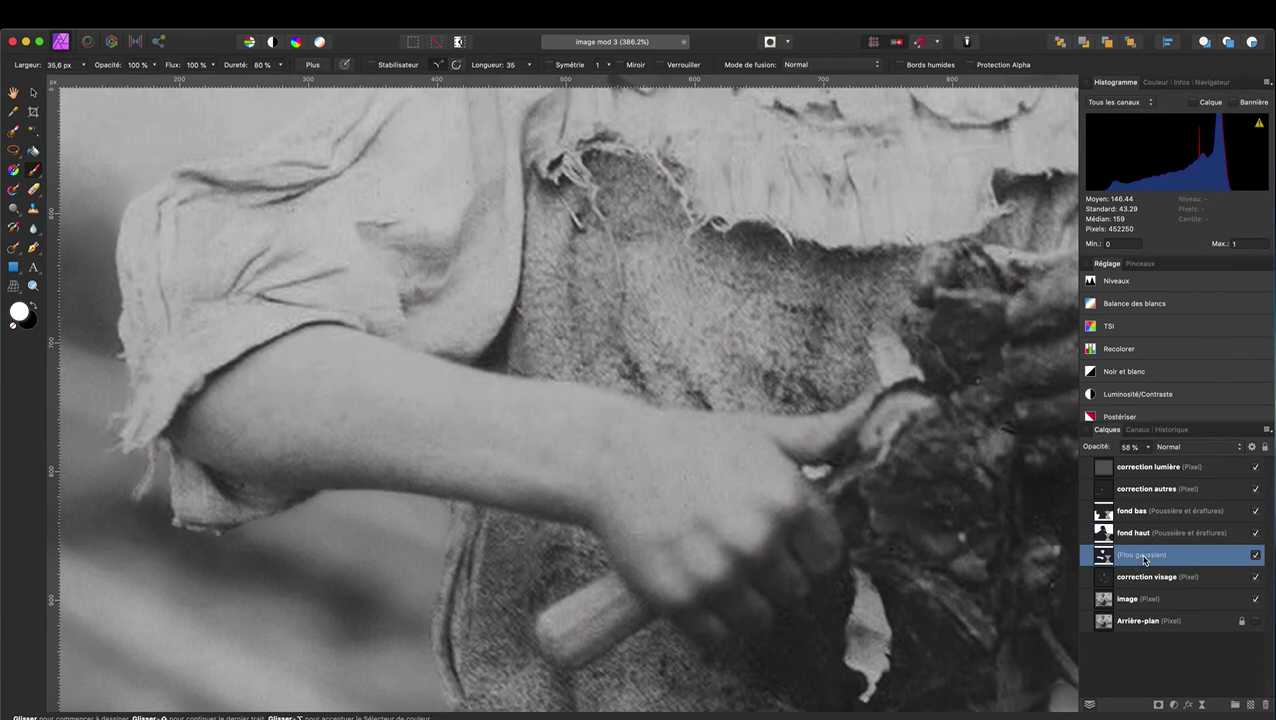
Toggle the Flou gaussien layer off and on to compare the blur before and after.
left_click(1256, 556)
left_click(1256, 556)
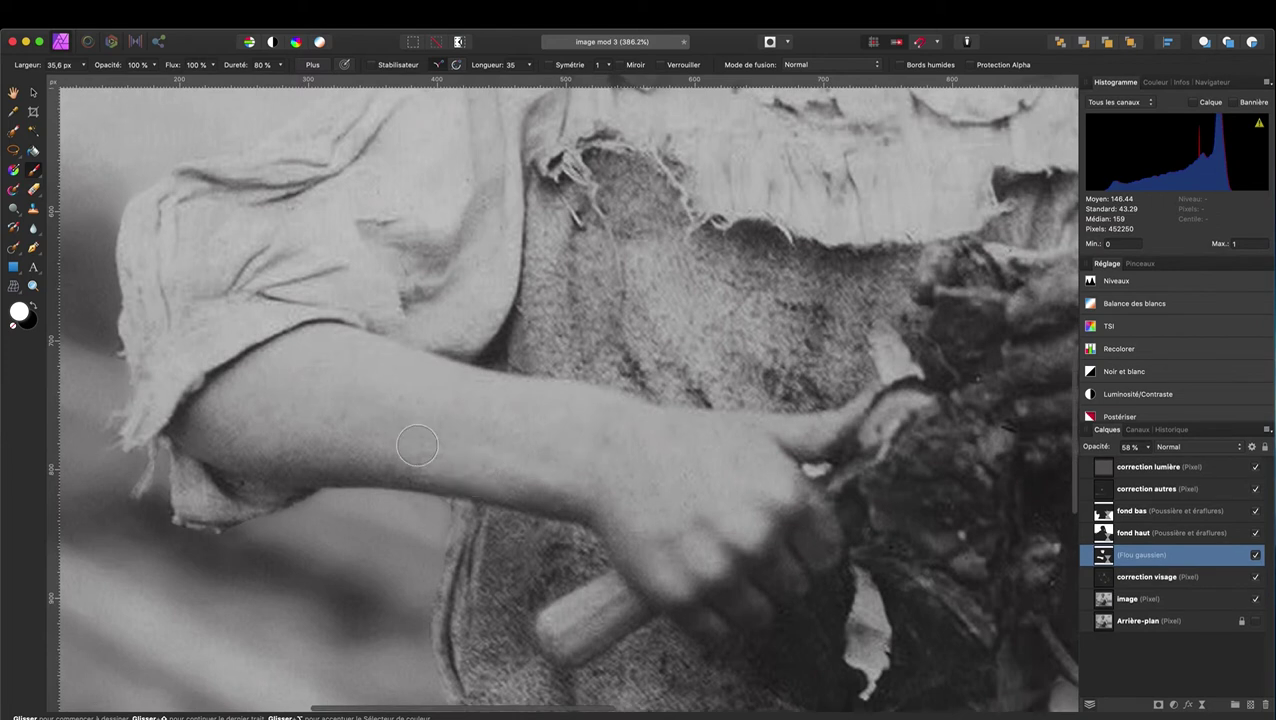
scroll(537, 449, "right", 3)
scroll(537, 449, "right", 5)
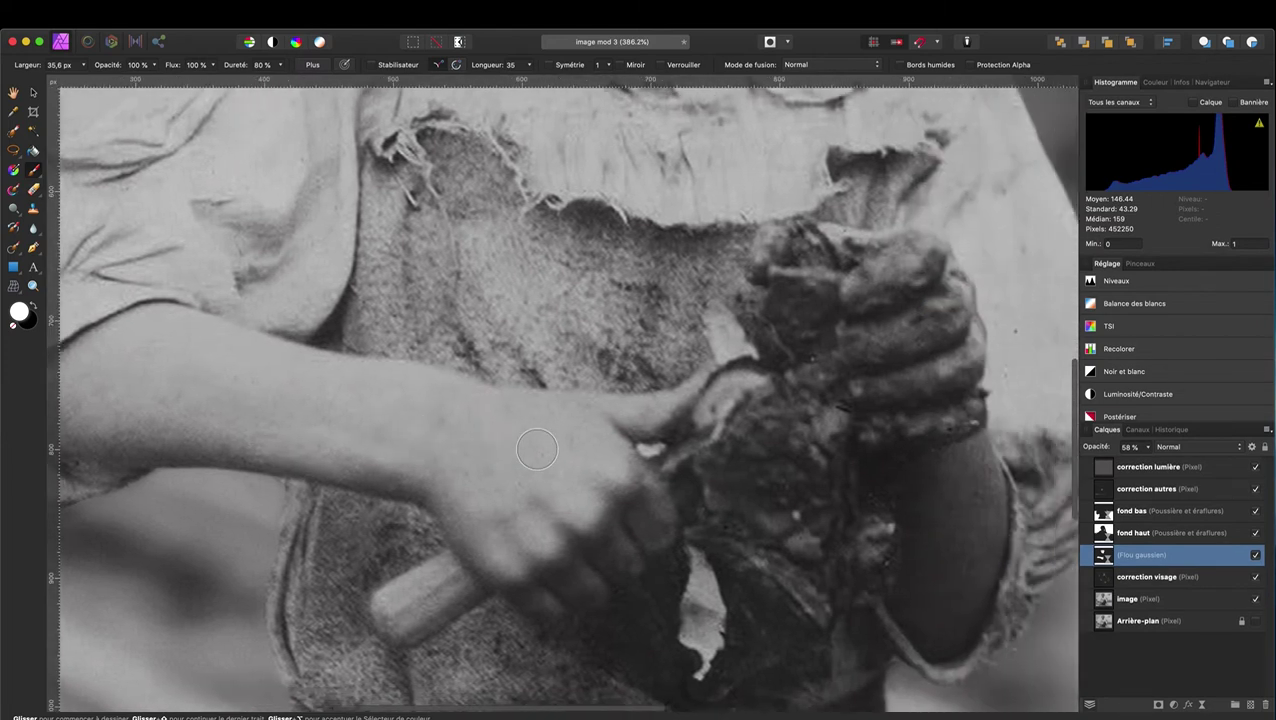
scroll(537, 449, "down", 2)
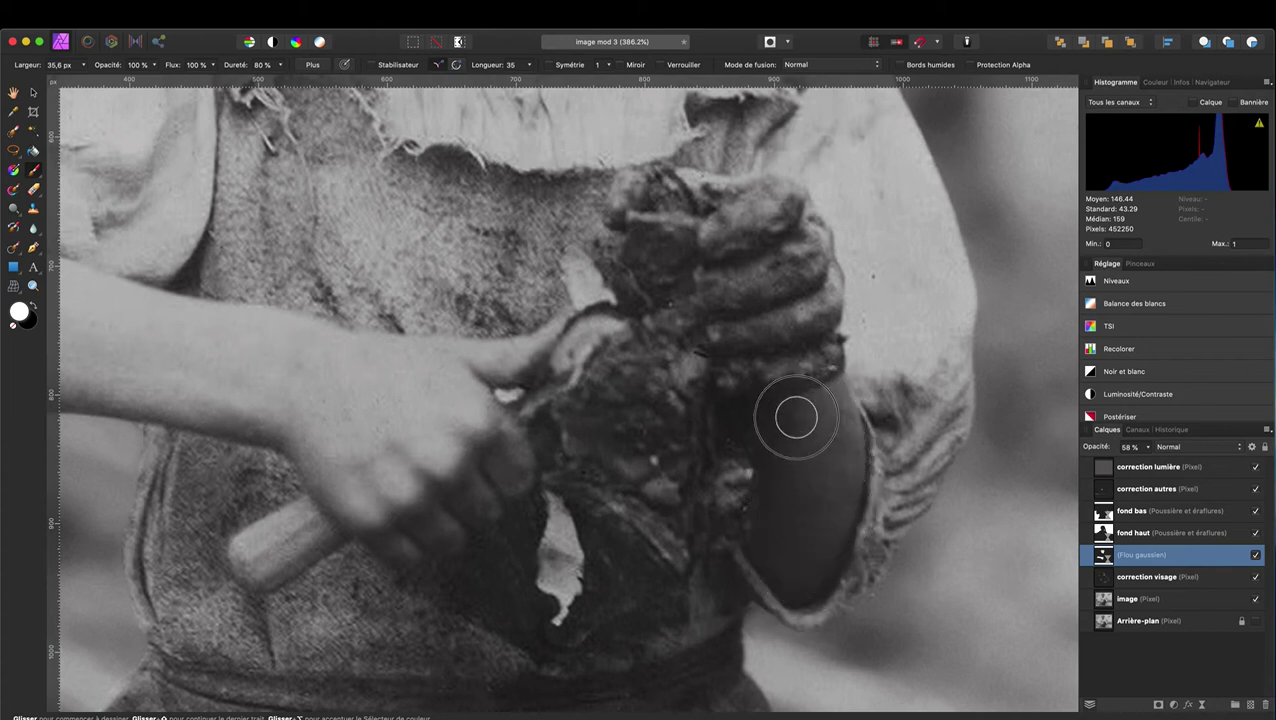
left_click(1256, 556)
left_click(1256, 556)
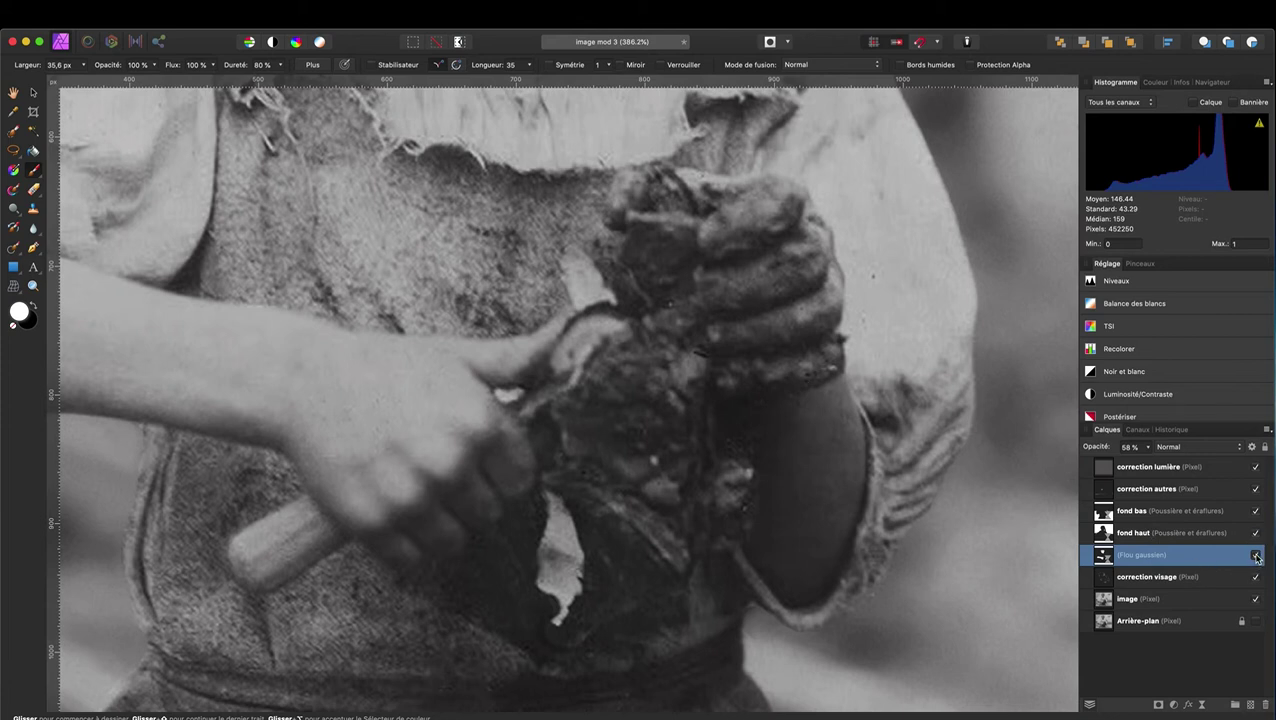
scroll(684, 464, "left", 4)
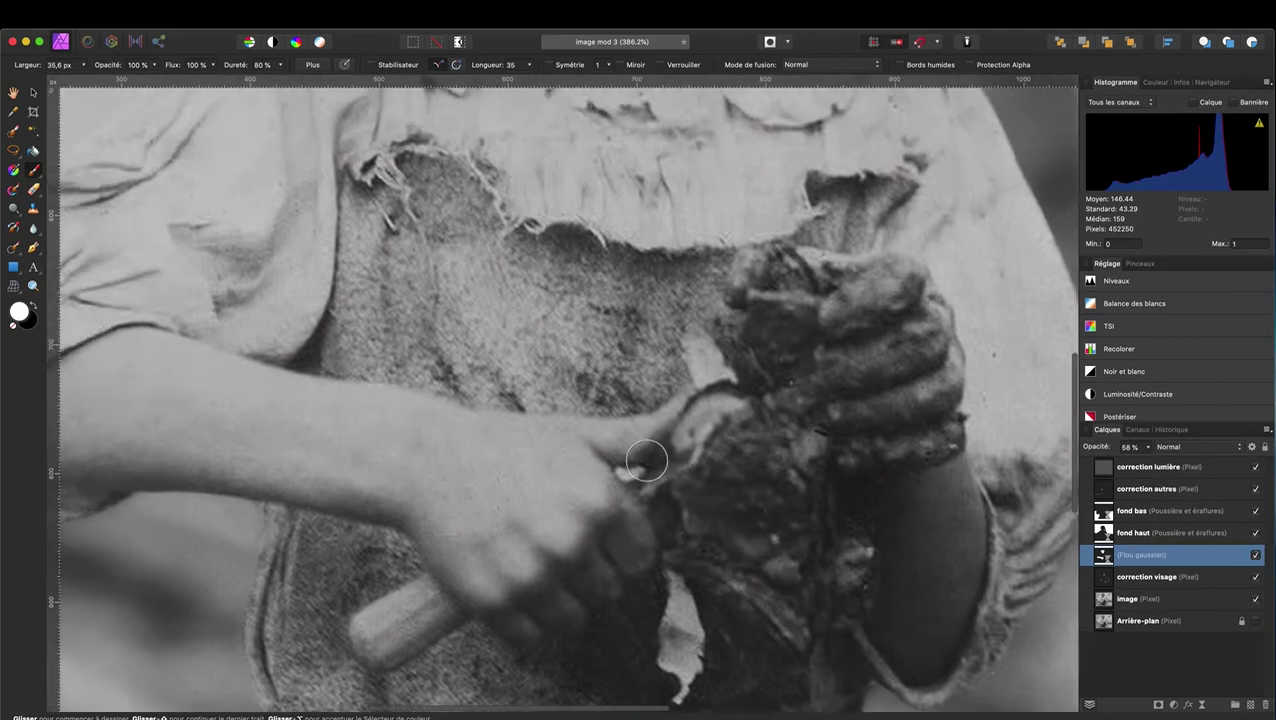
scroll(670, 462, "up", 3)
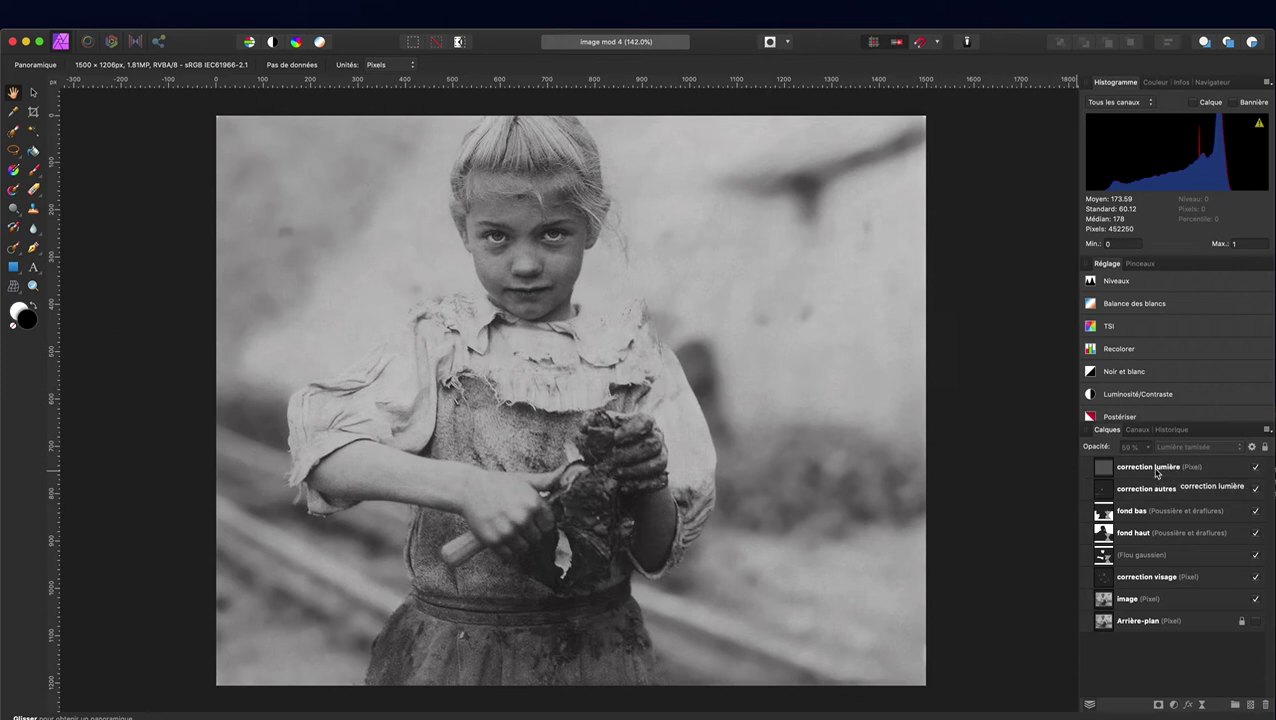
Add a new pixel layer named 'compile' on top, blended in Lumière tamisée mode.
left_click(1157, 470)
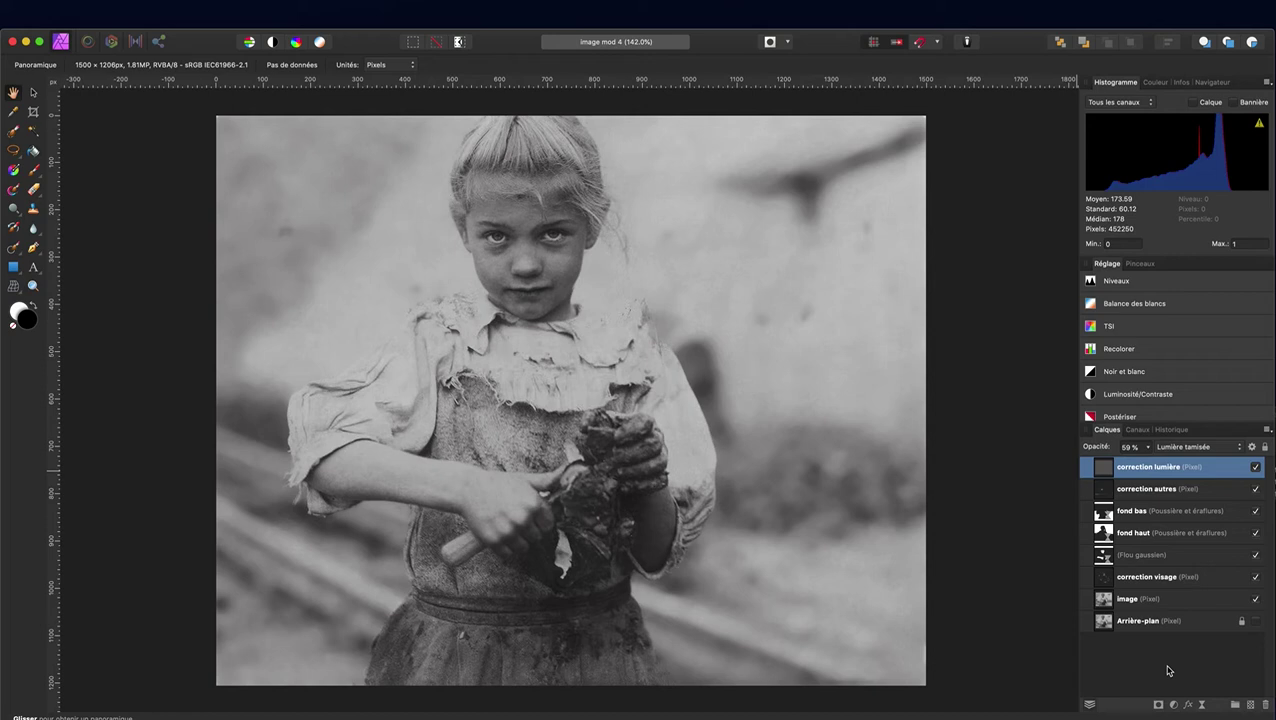
key("super+shift+n")
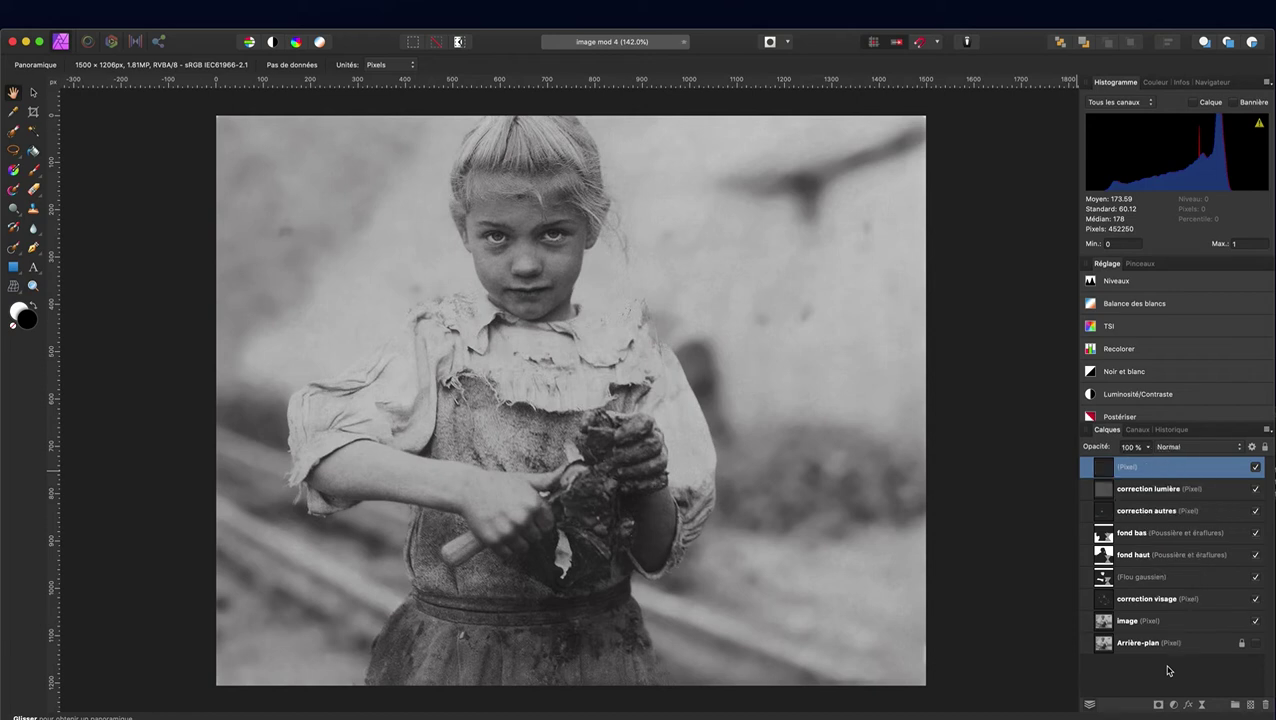
double_click(1128, 468)
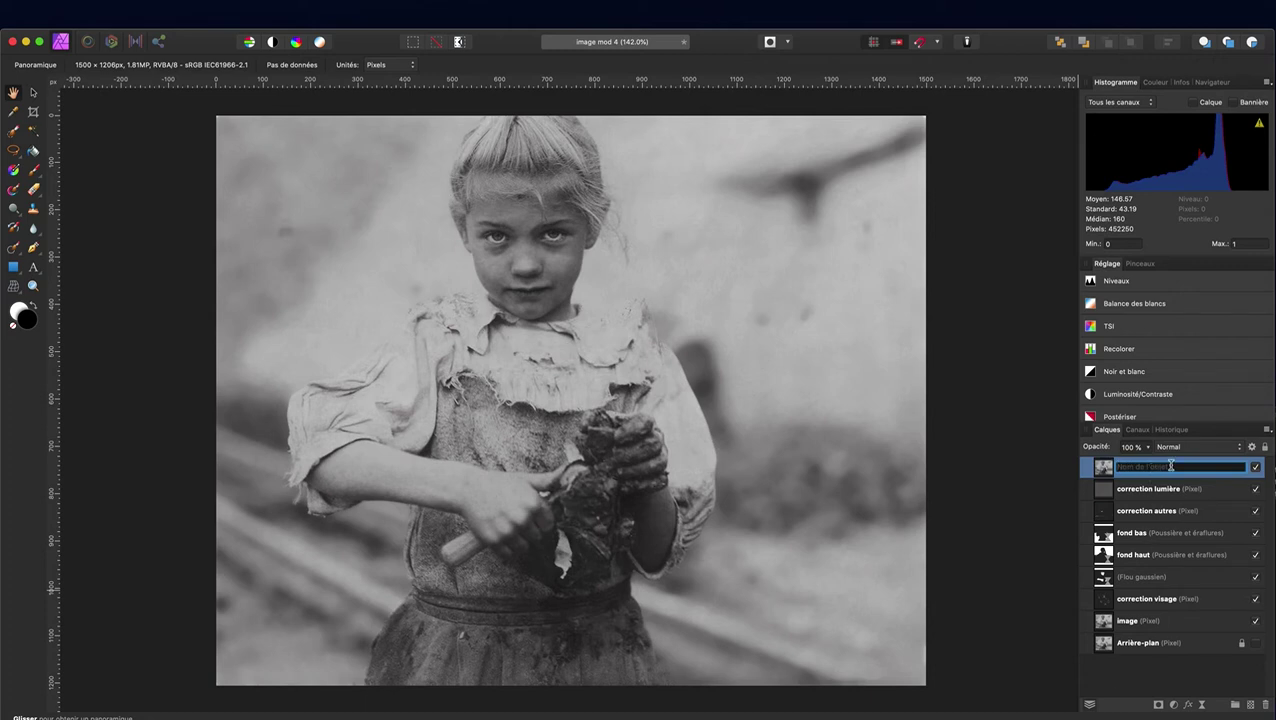
type("compile")
left_click(1133, 665)
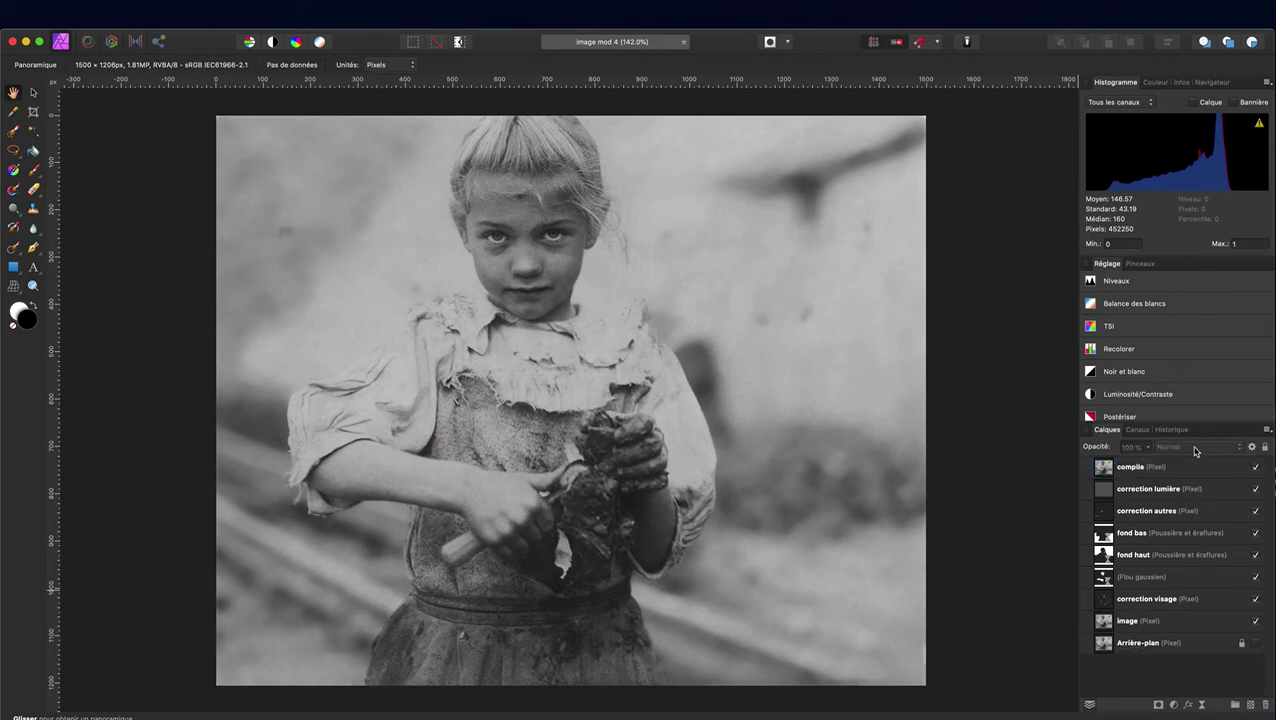
left_click(1165, 474)
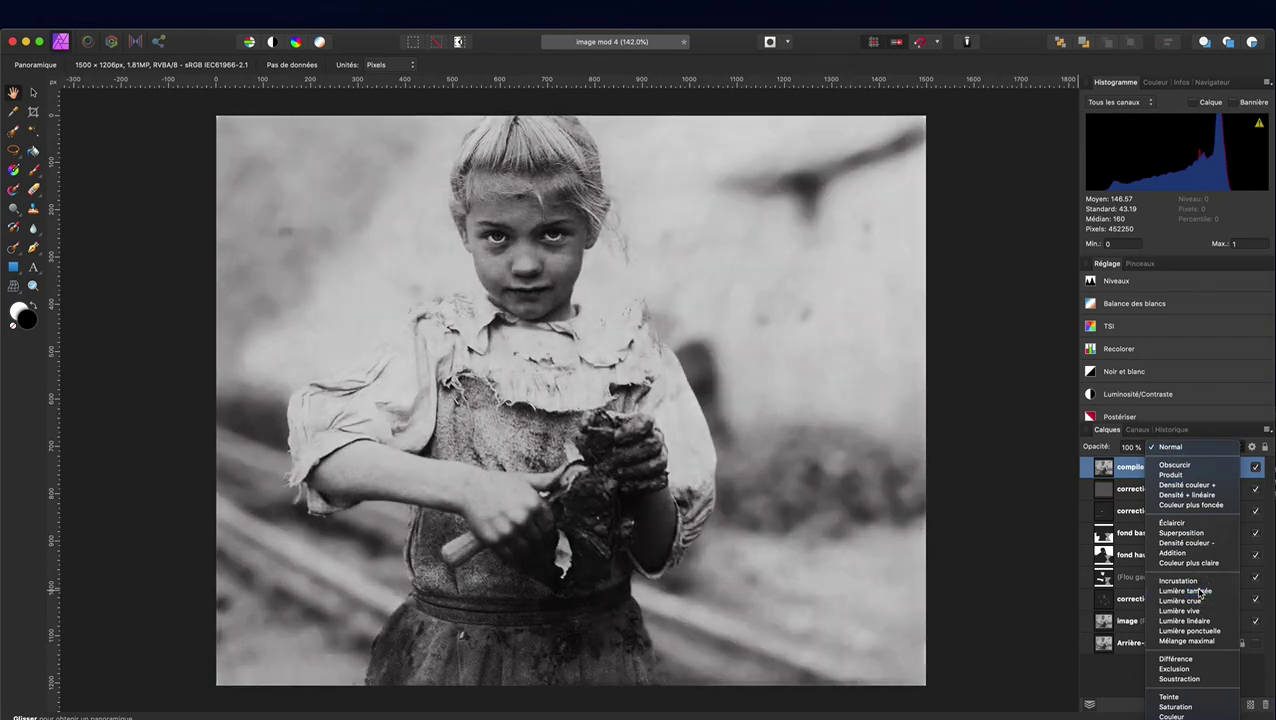
left_click(1199, 591)
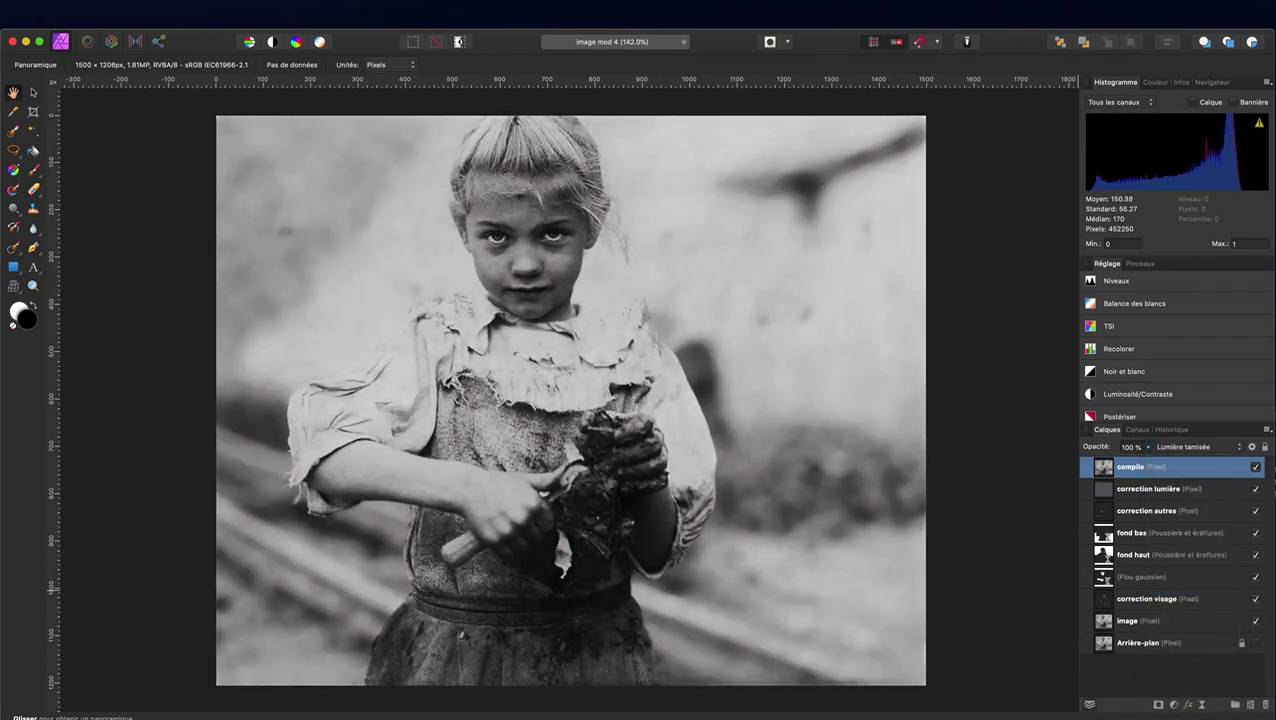
Add a Passe-haut dynamique live filter to compile with a radius around 17 px.
right_click(1186, 478)
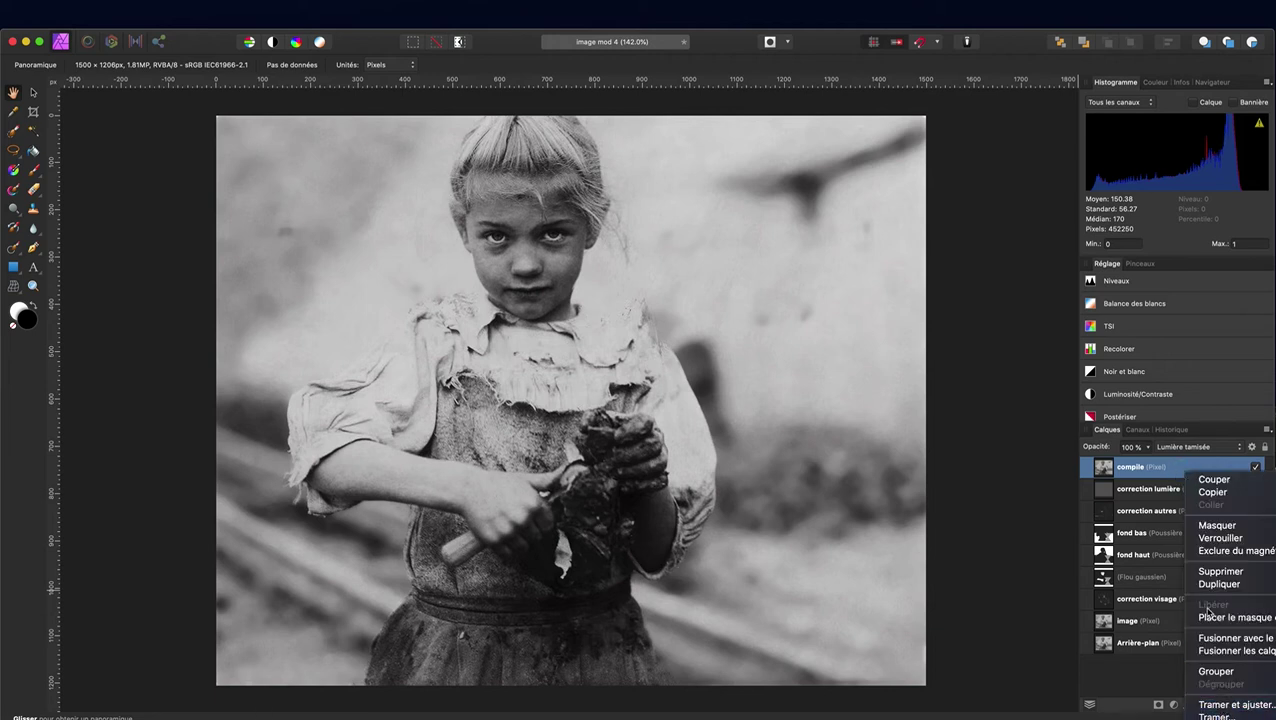
left_click(1126, 673)
left_click(1204, 704)
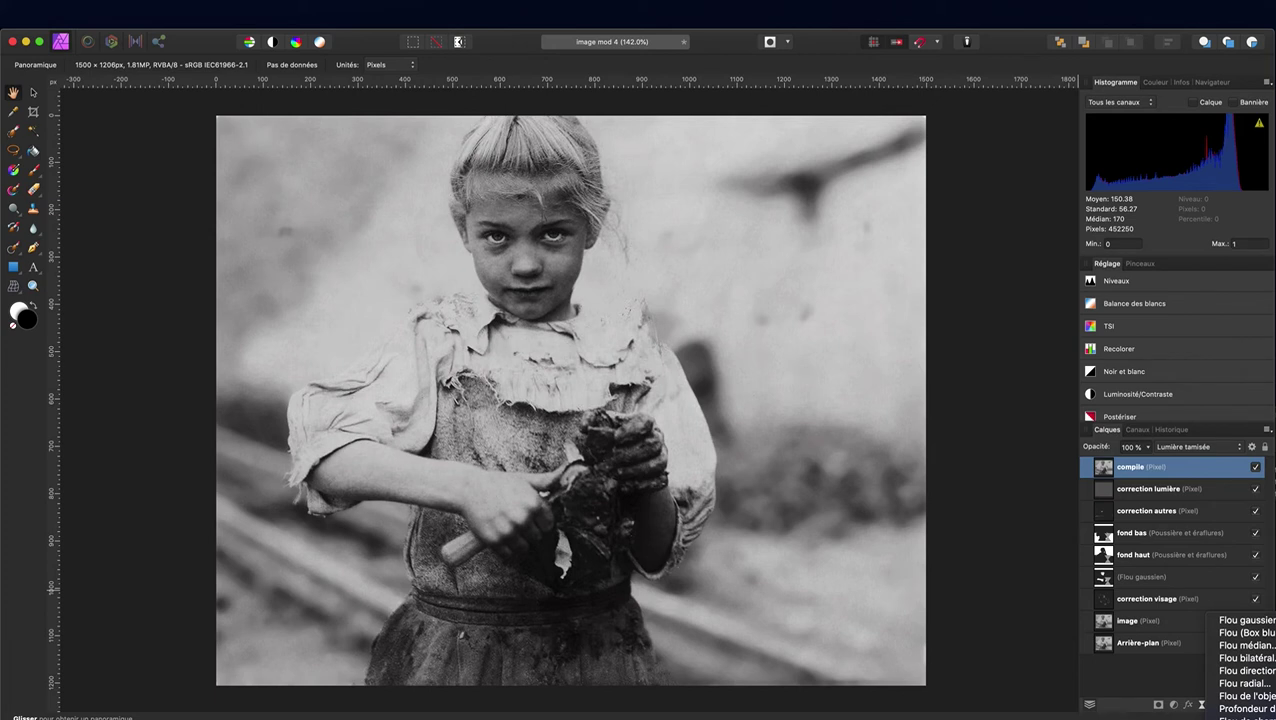
left_click(1245, 700)
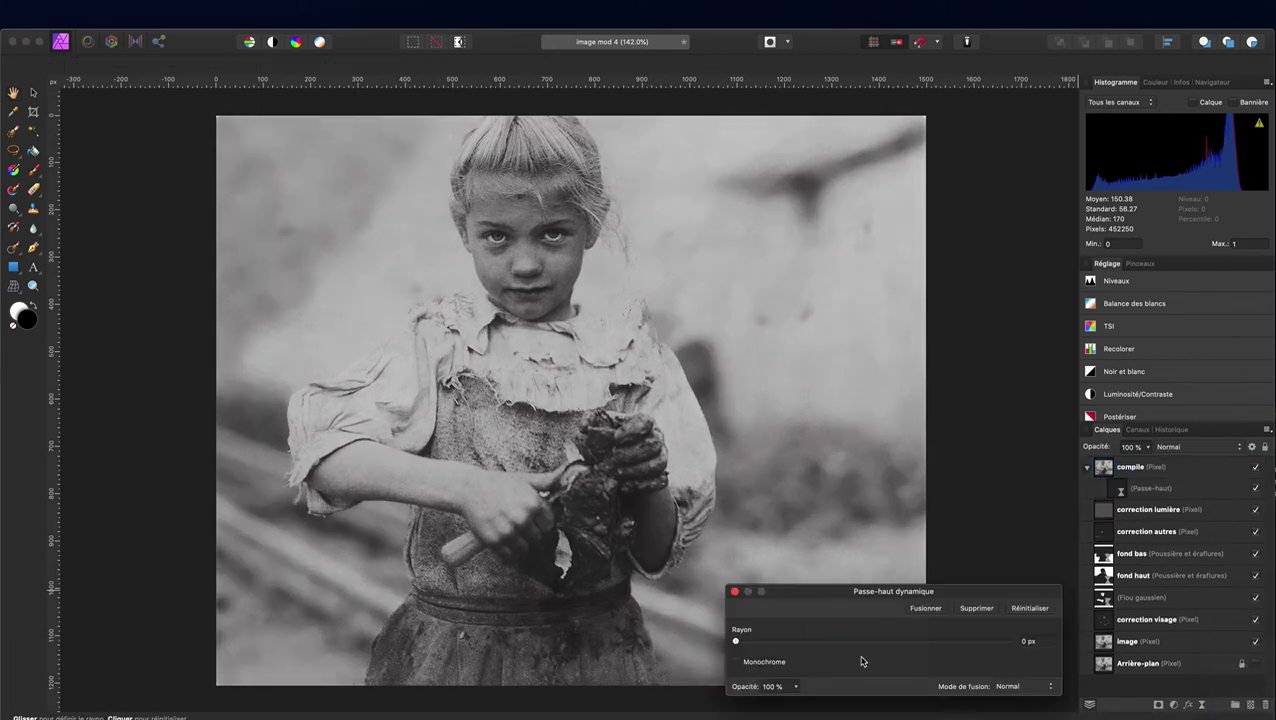
left_click_drag(824, 595, 809, 319)
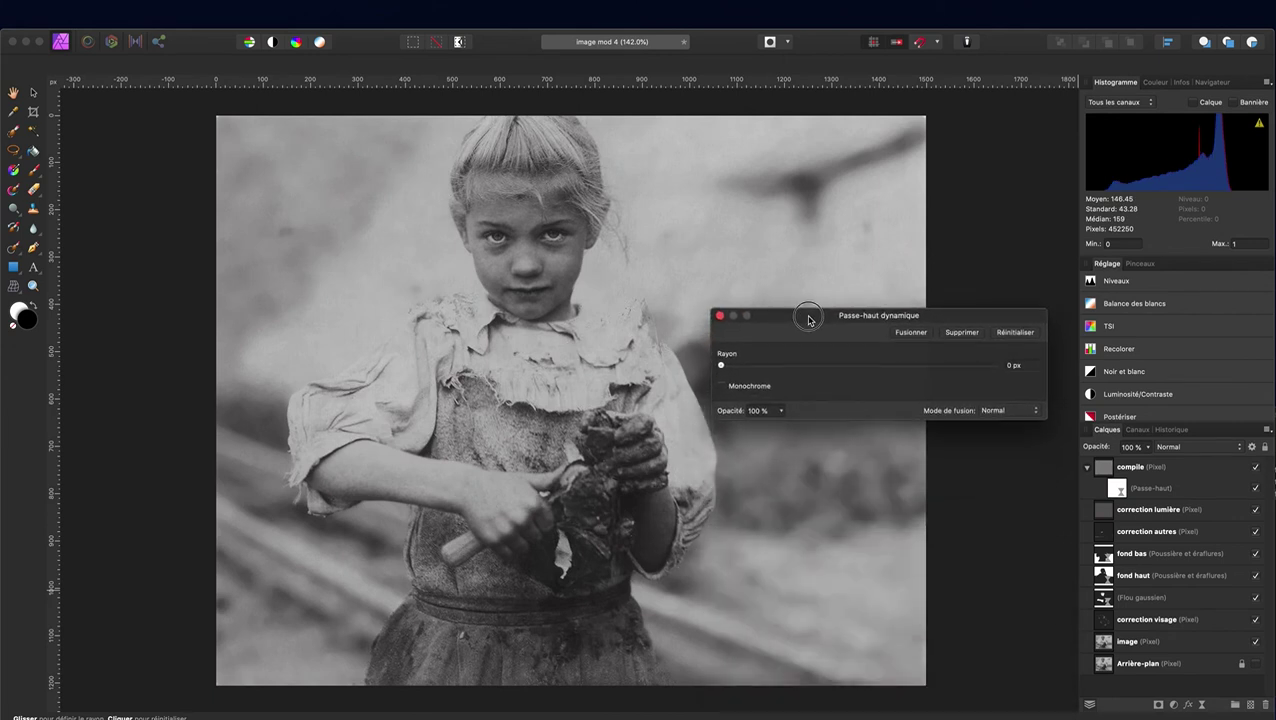
left_click_drag(722, 368, 863, 370)
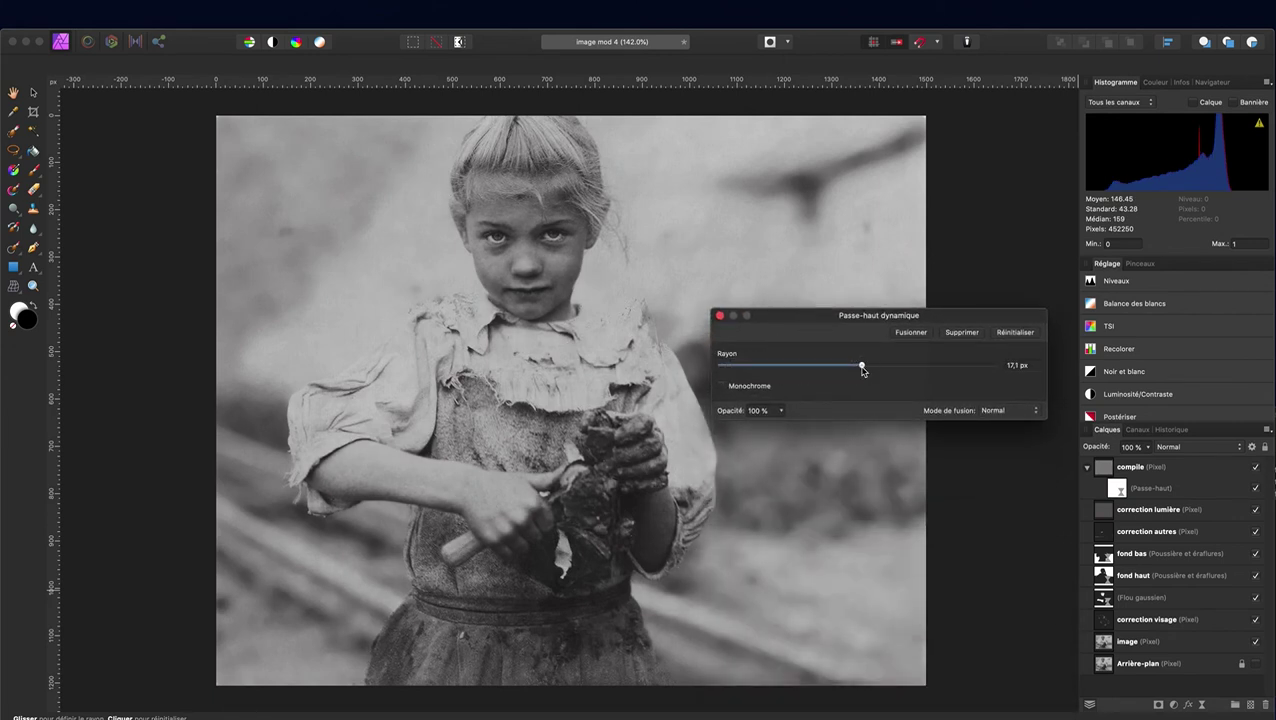
Fine-tune the high-pass Rayon to about 18 px and collapse the compile layer.
left_click(1153, 494)
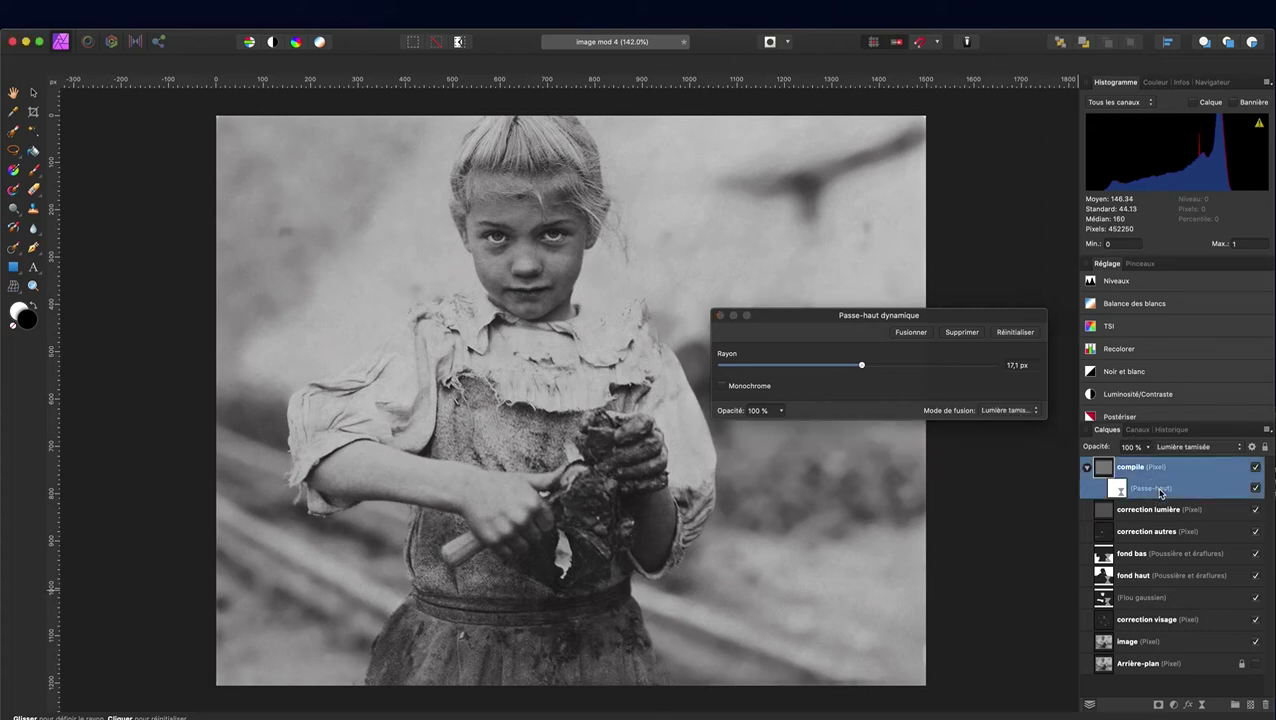
double_click(1119, 492)
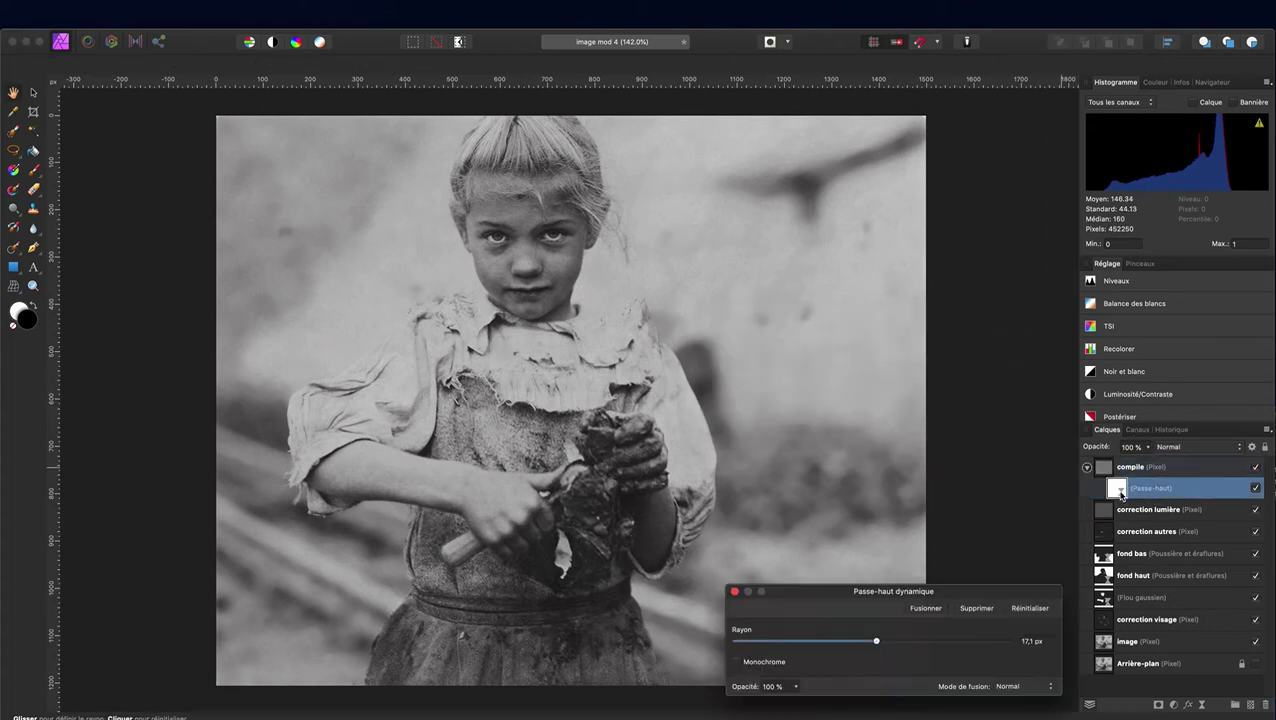
mouse_move(879, 642)
left_mouse_down()
mouse_move(689, 640)
mouse_move(1009, 641)
left_mouse_up()
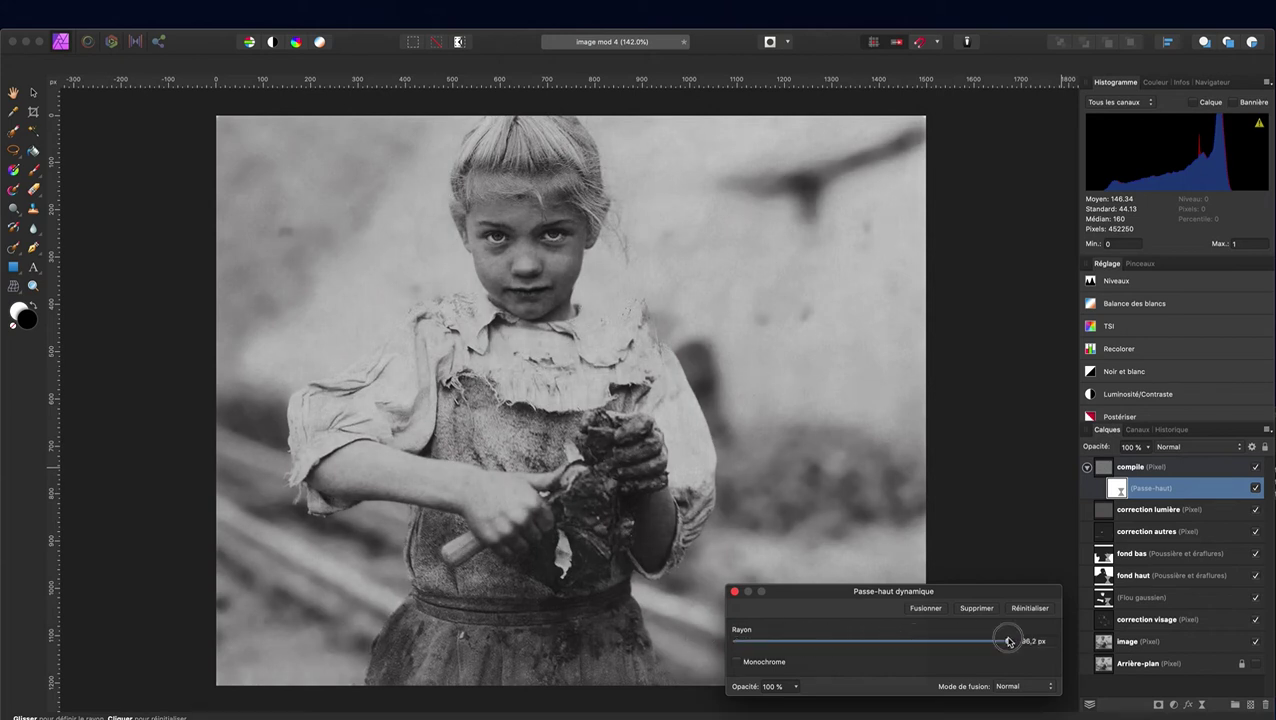
left_click_drag(1010, 643, 893, 641)
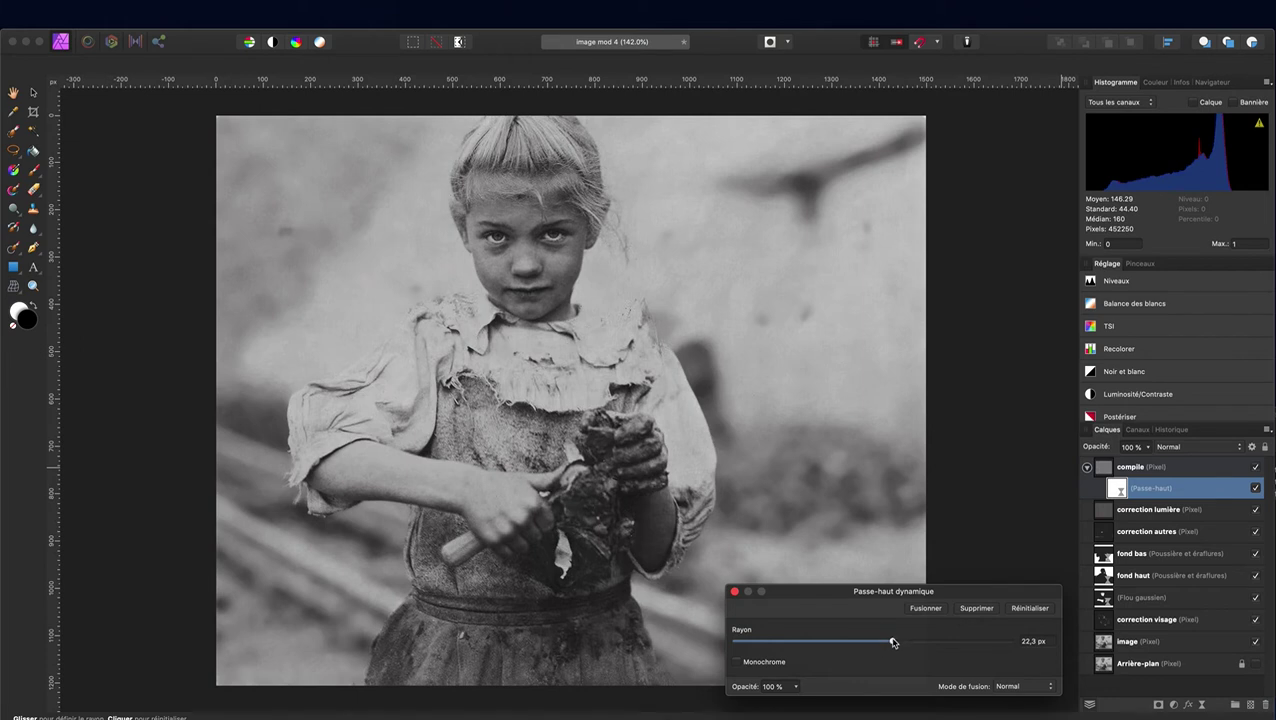
left_click_drag(893, 643, 885, 641)
left_click(735, 592)
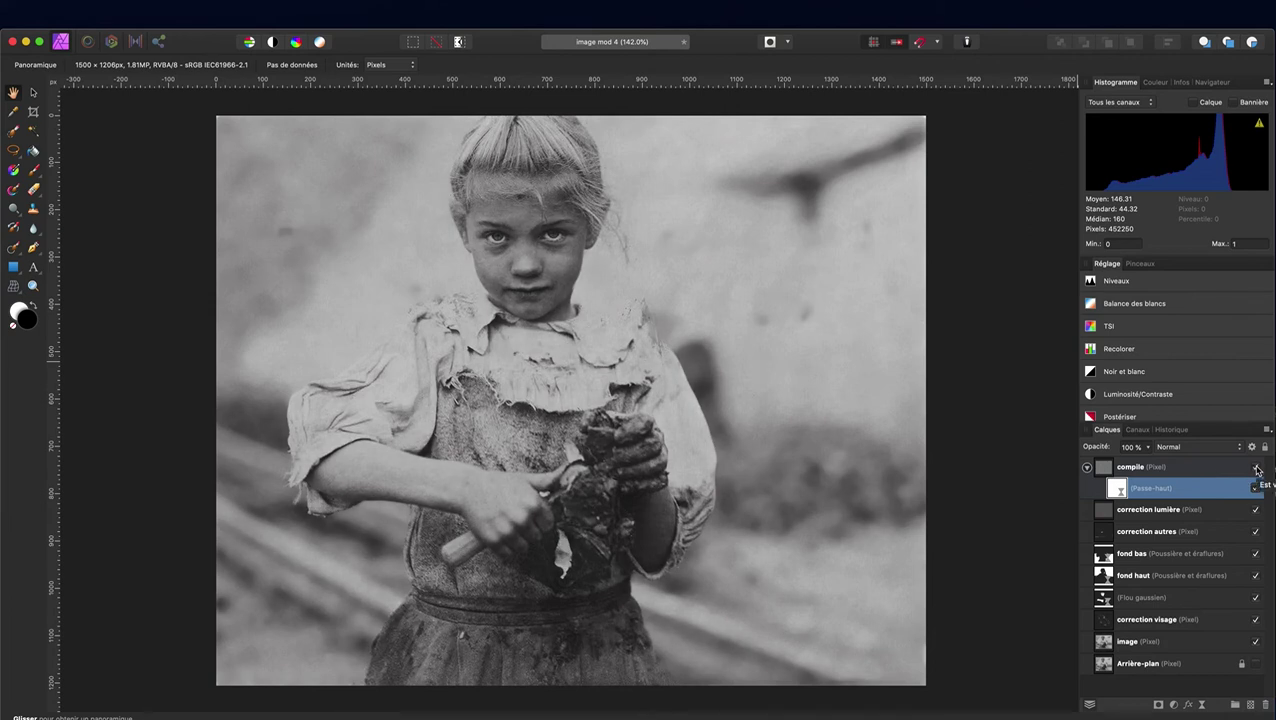
left_click(1200, 471)
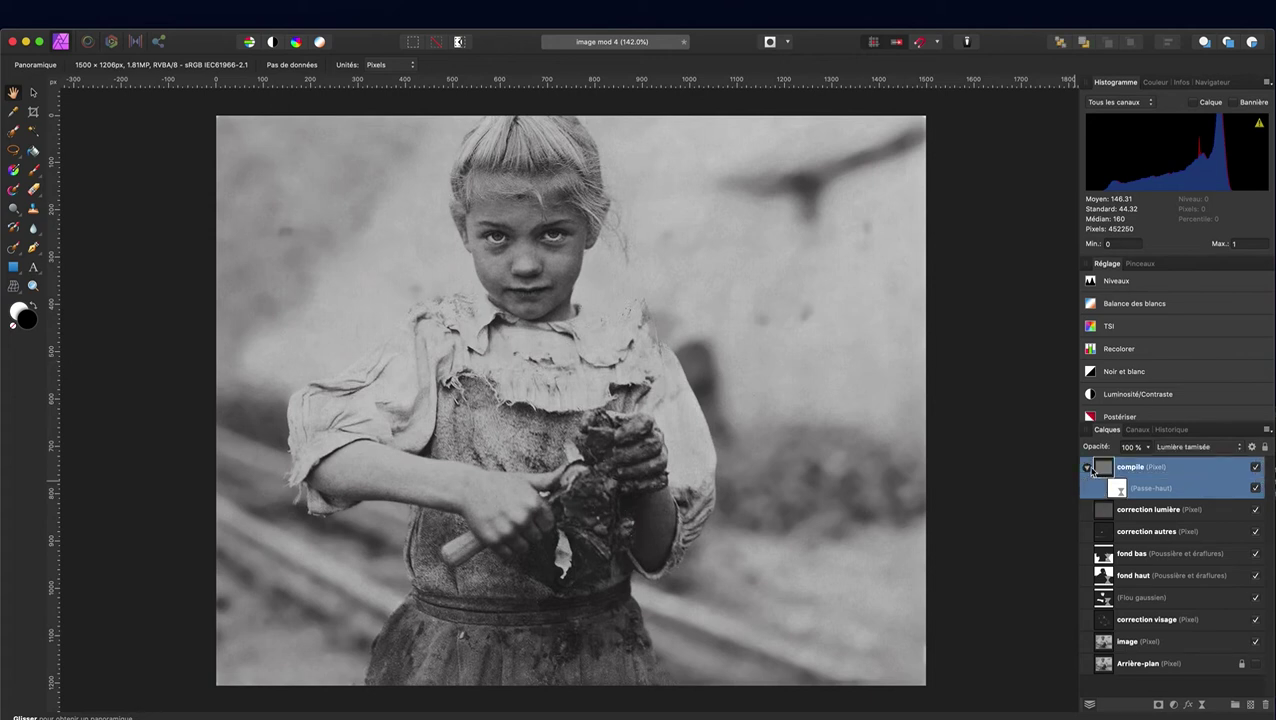
left_click(1089, 469)
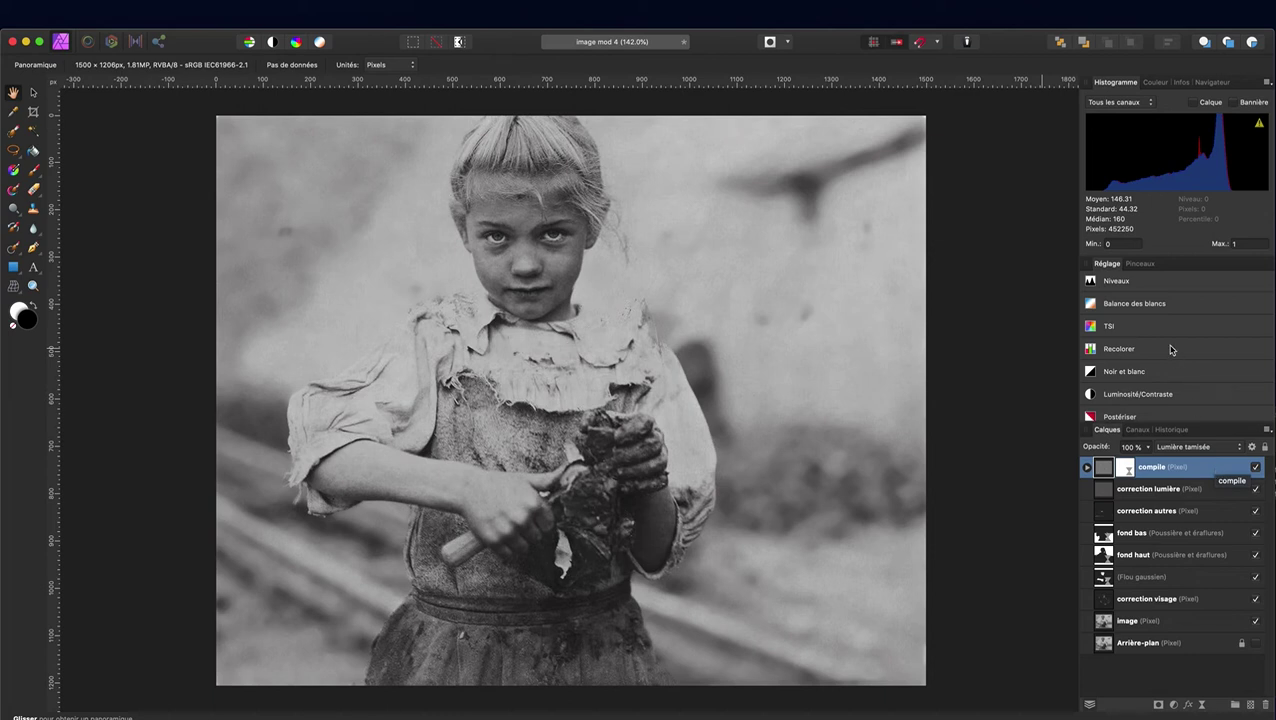
Add a Courbes adjustment above compile and pull its black and white points inward.
scroll(1119, 347, "down", 3)
scroll(1119, 347, "down", 3)
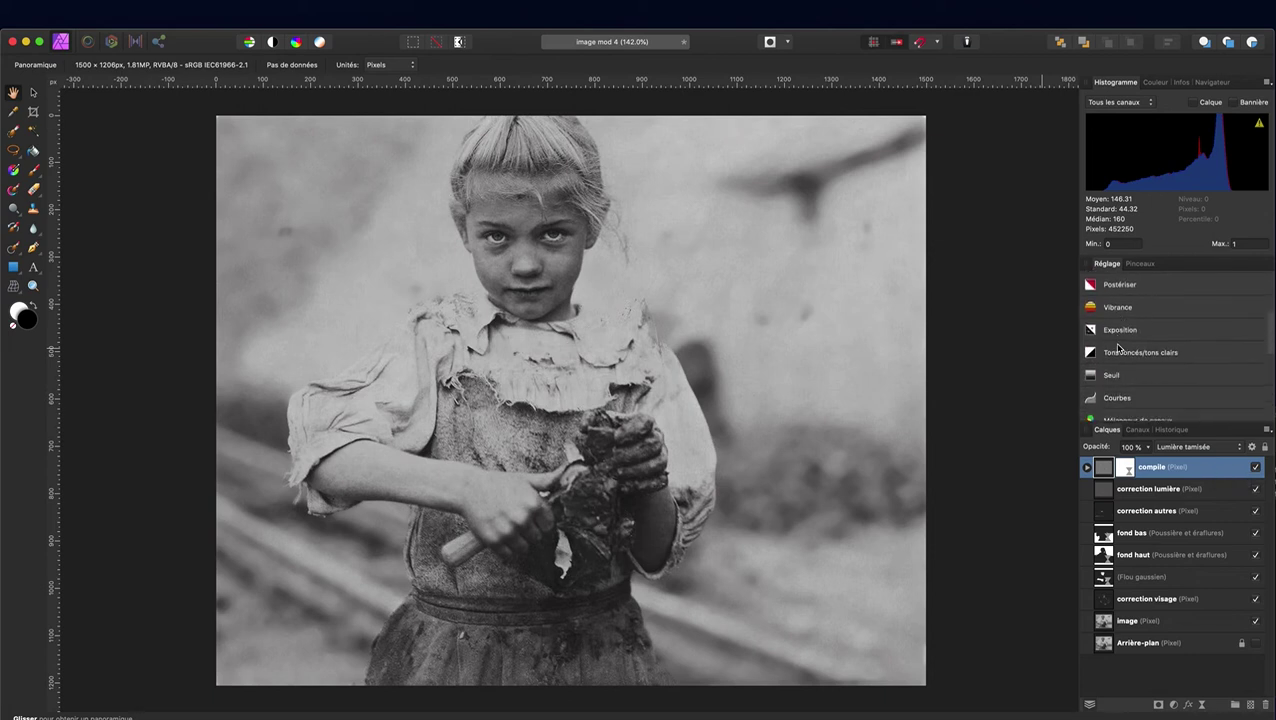
scroll(1119, 347, "down", 2)
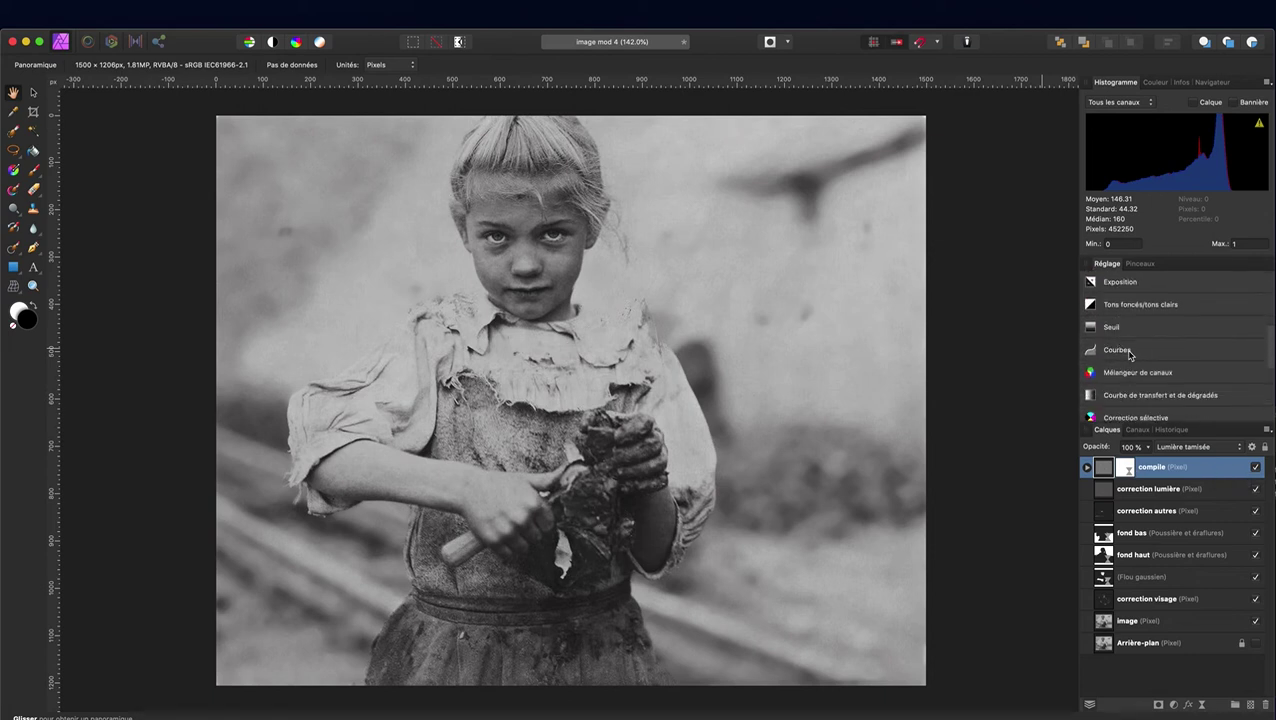
left_click(1117, 350)
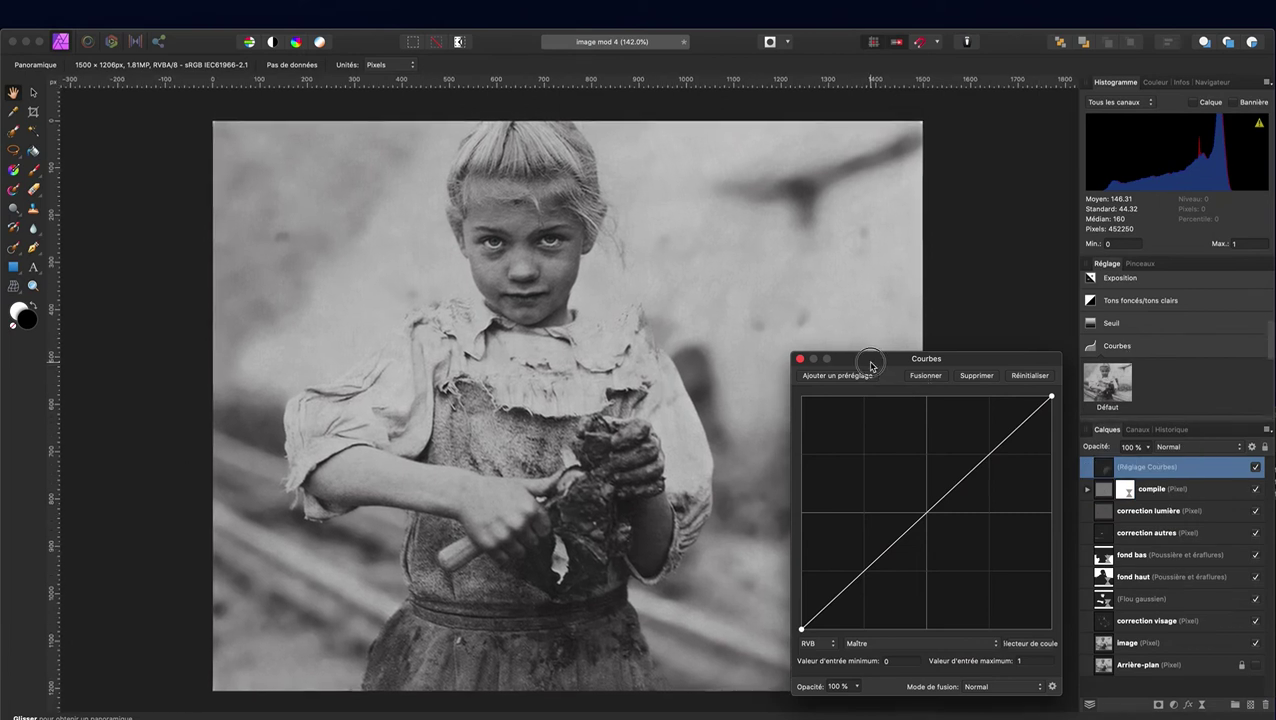
left_click_drag(871, 366, 981, 168)
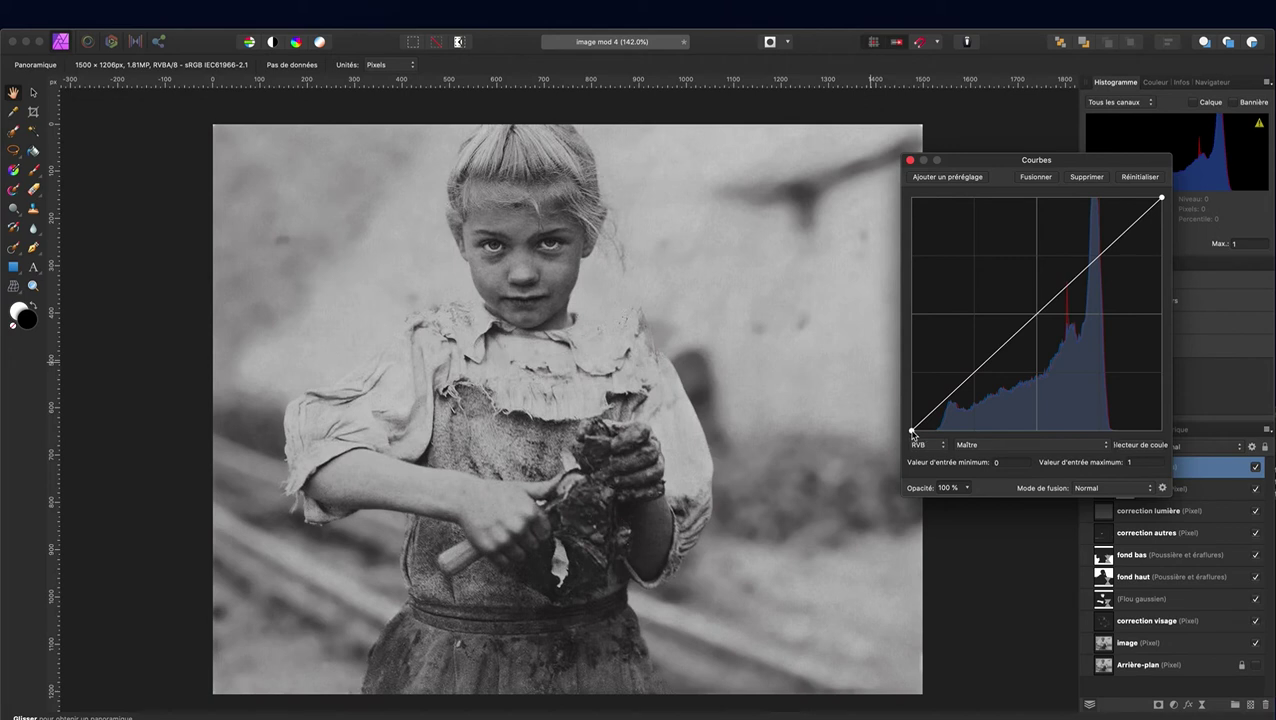
left_click_drag(912, 432, 931, 436)
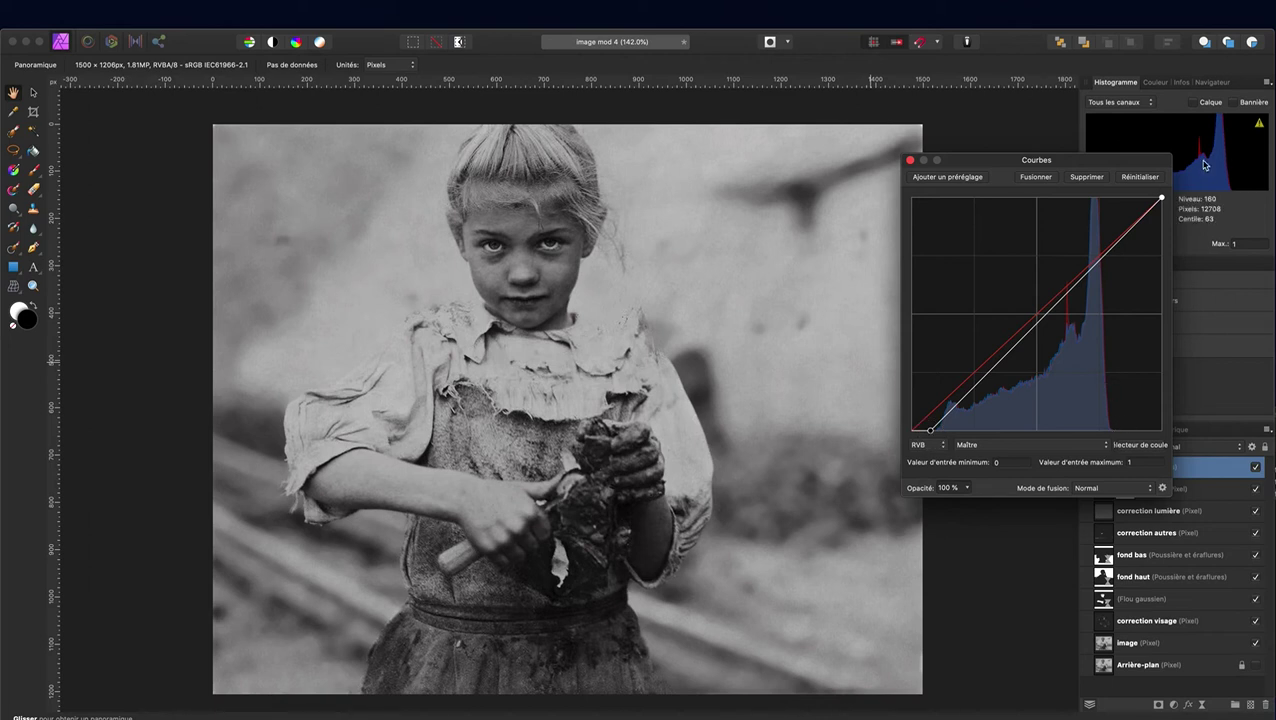
left_click_drag(1161, 198, 1138, 197)
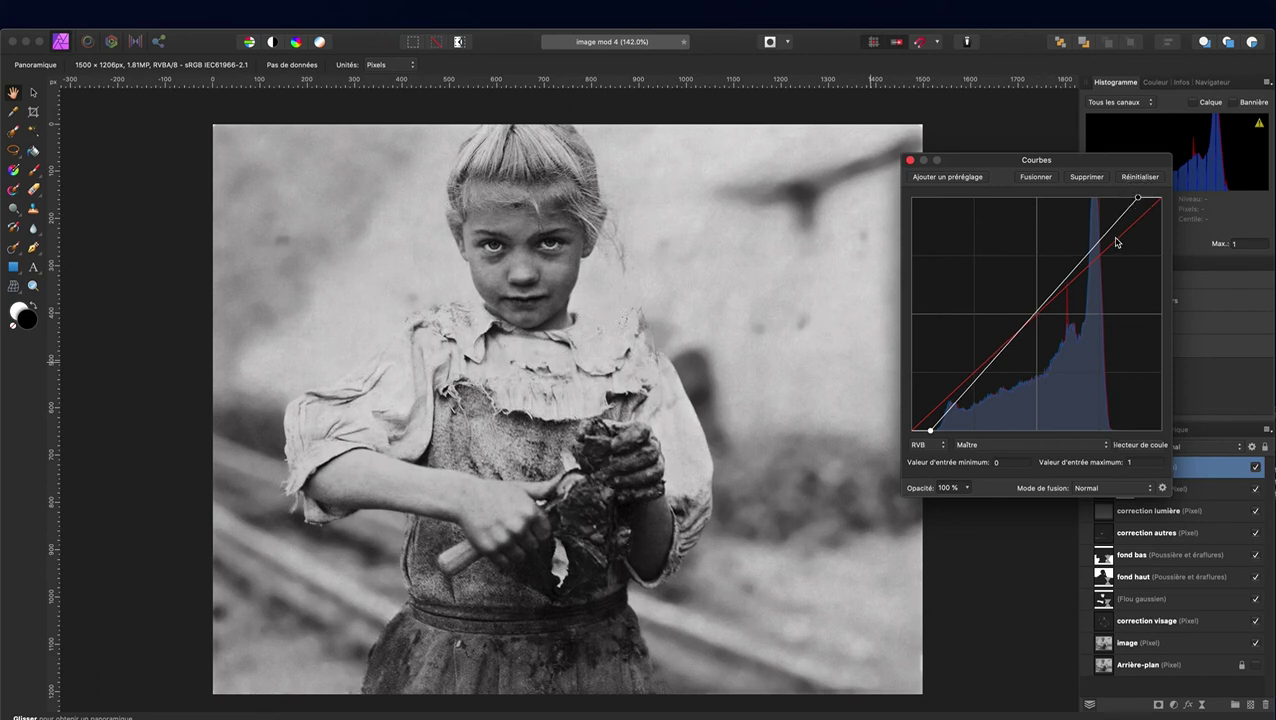
Add curve control points, including one sampled from the forehead tone.
left_click(977, 383)
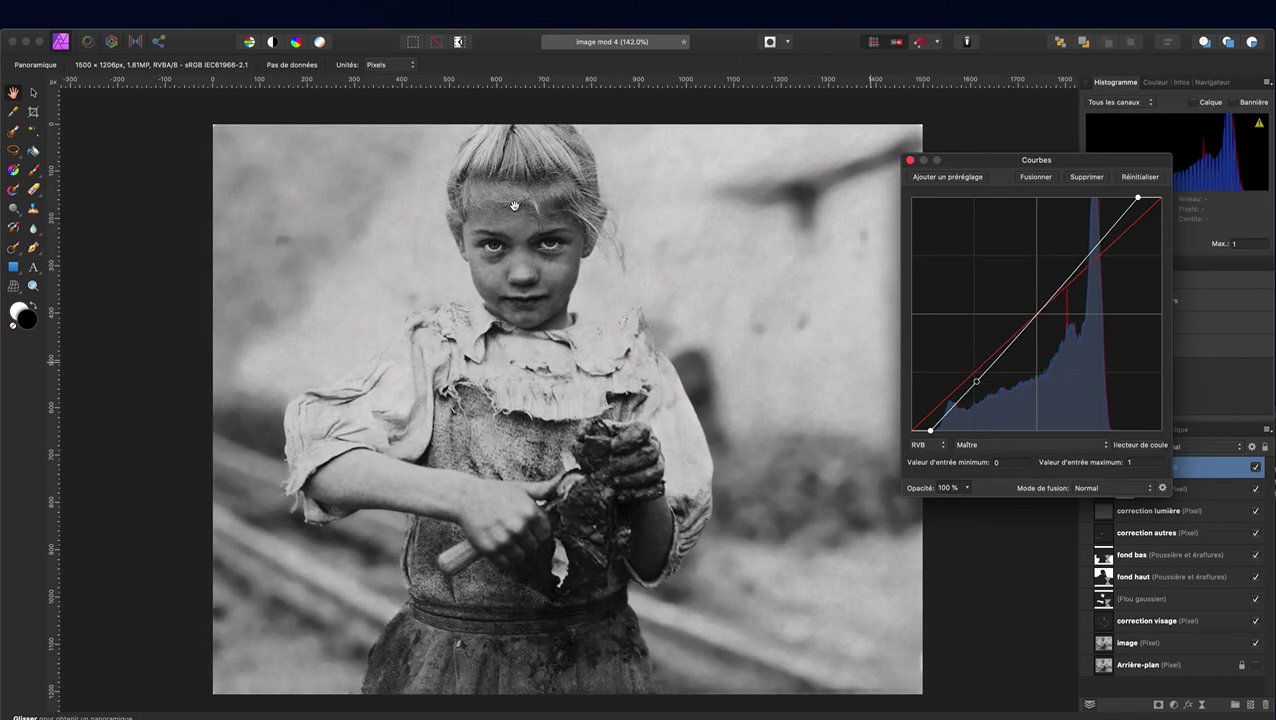
left_click(1145, 447)
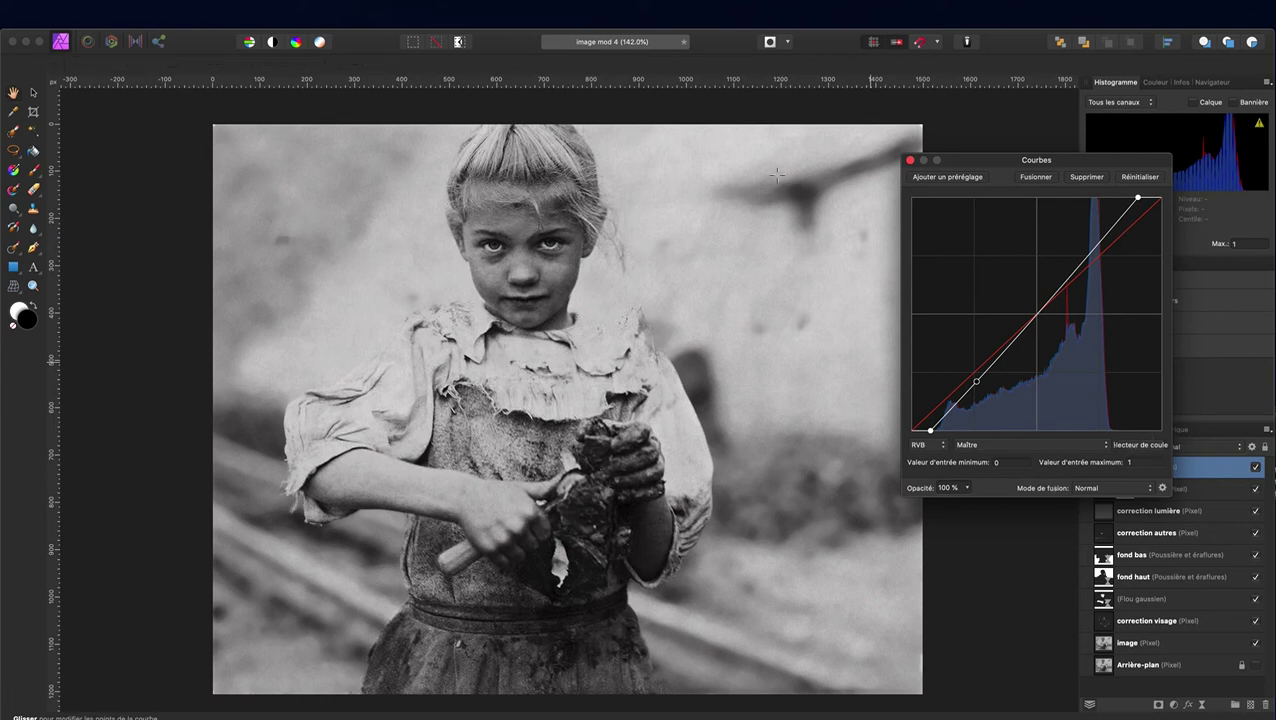
left_click(517, 226)
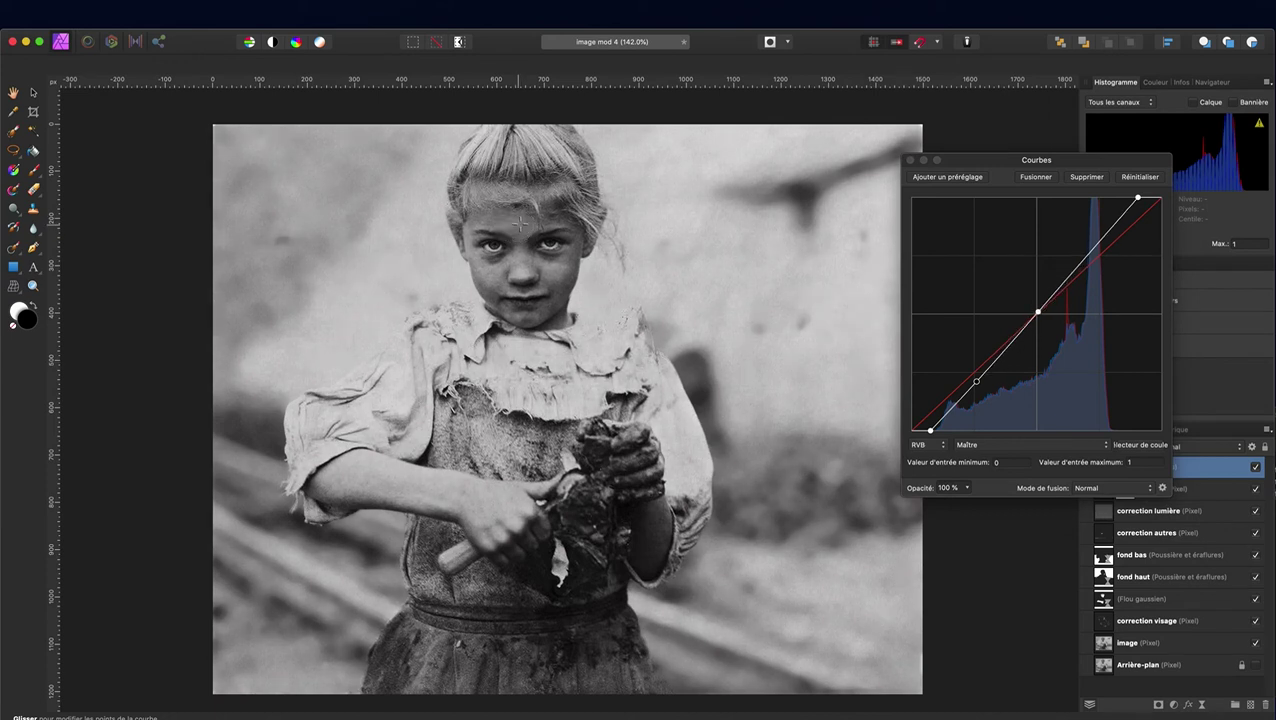
left_click(1038, 313)
Bend the curve into a gentle S: raise the midtone point, add upper and lower points, lift shadows.
left_click(1038, 313)
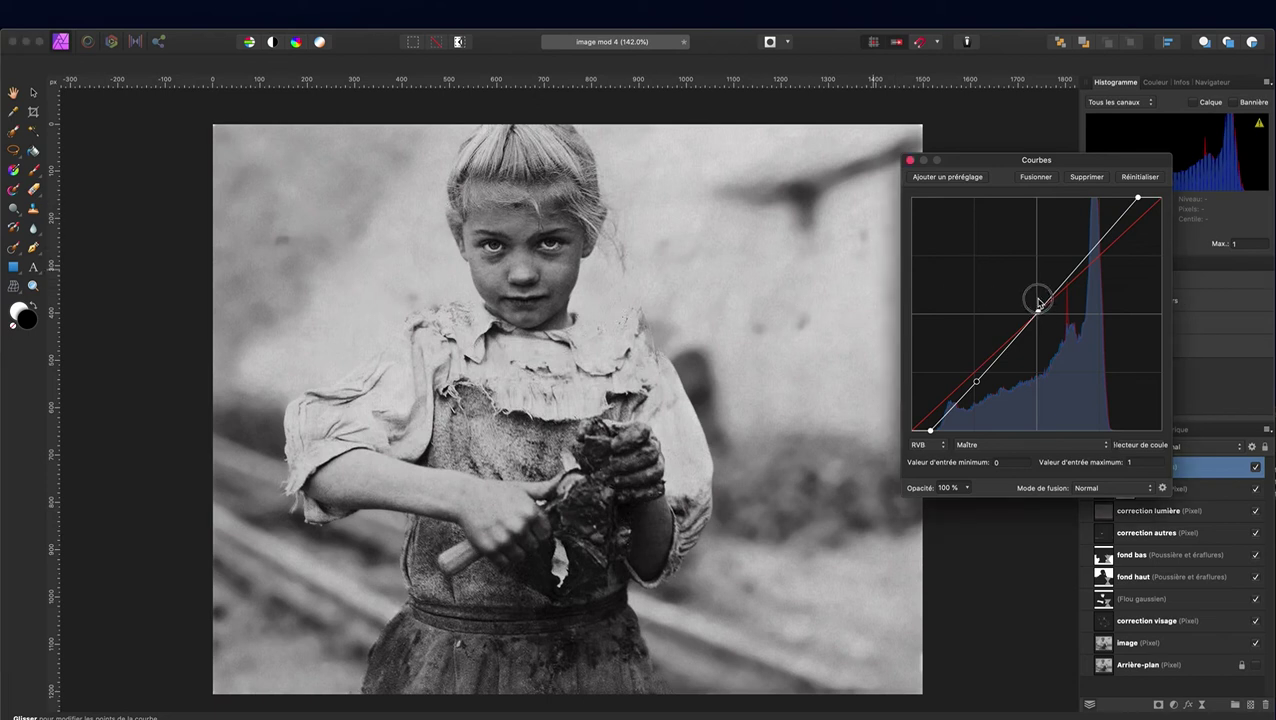
mouse_move(1038, 313)
left_mouse_down()
mouse_move(1037, 297)
mouse_move(1036, 317)
left_mouse_up()
left_click(1010, 347)
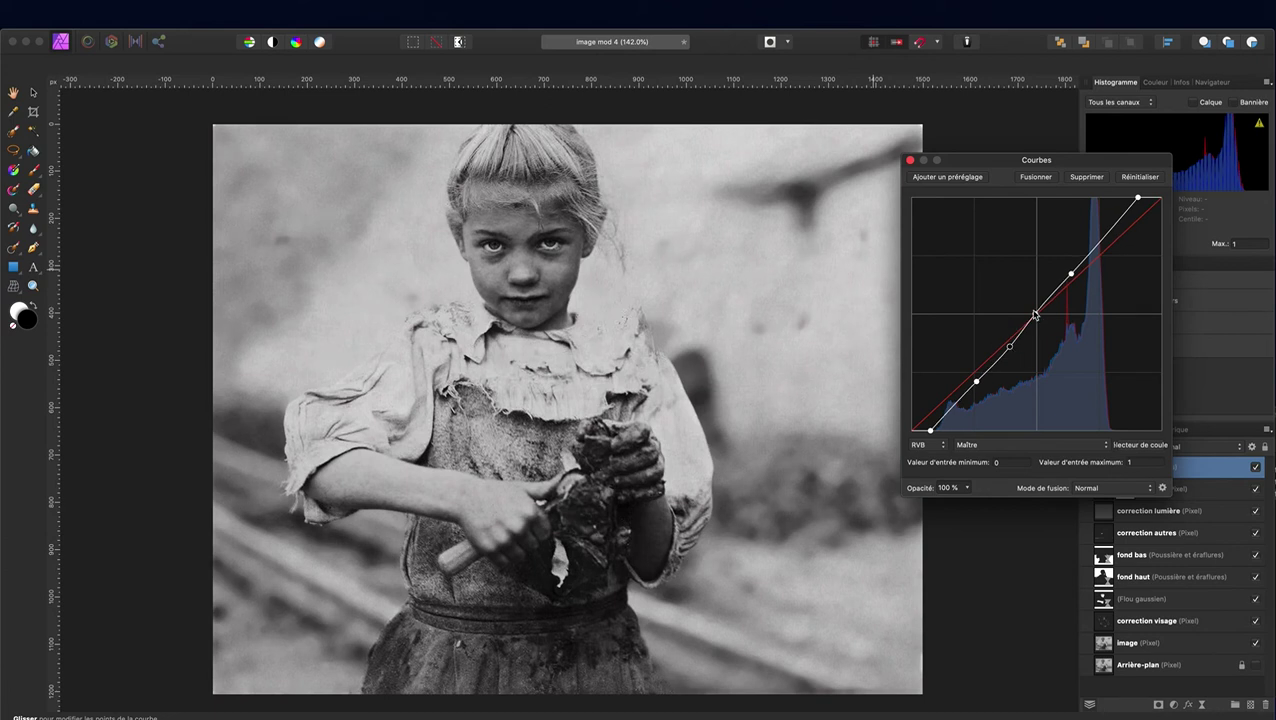
mouse_move(1036, 315)
left_mouse_down()
mouse_move(1040, 288)
mouse_move(1037, 304)
left_mouse_up()
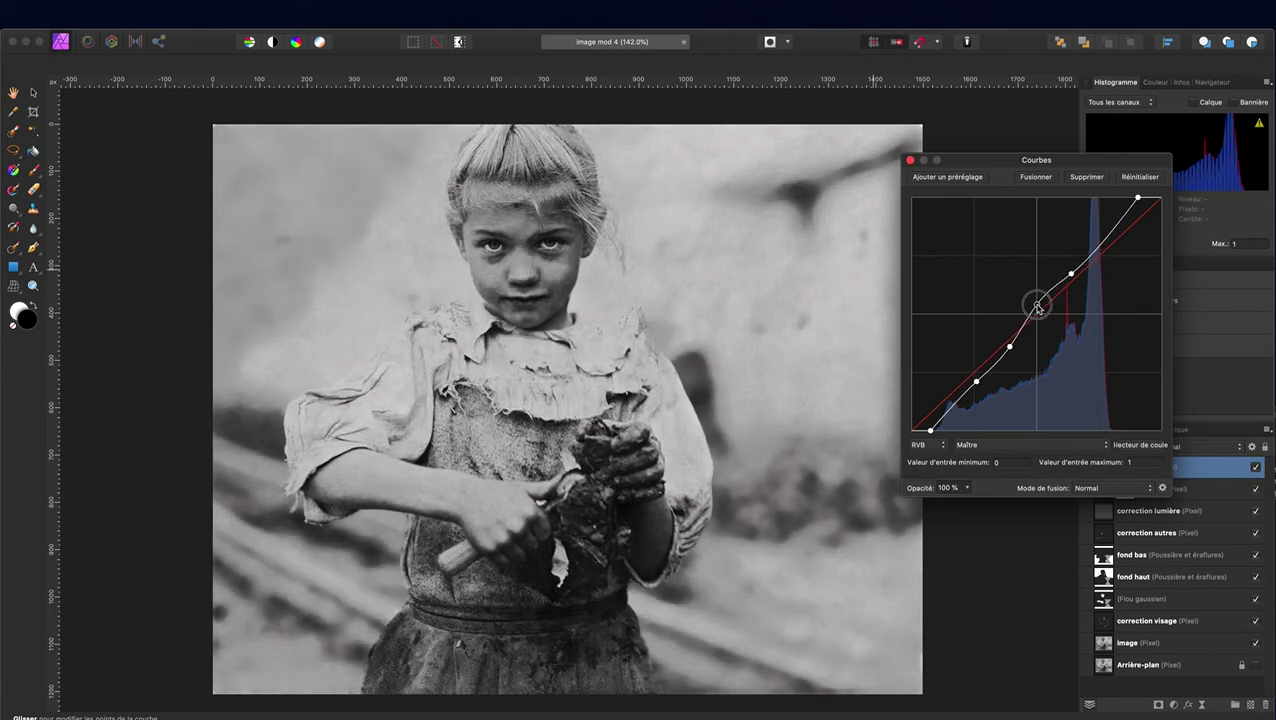
left_click(1100, 248)
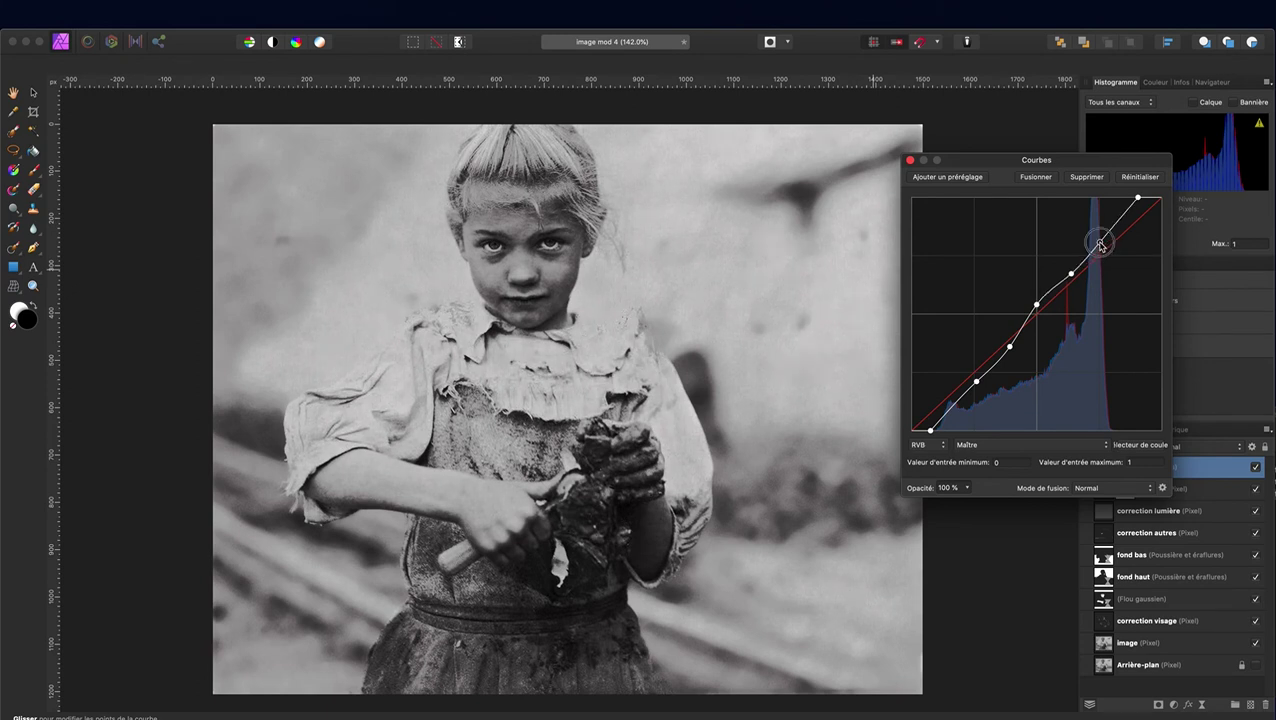
left_click_drag(1037, 304, 1040, 298)
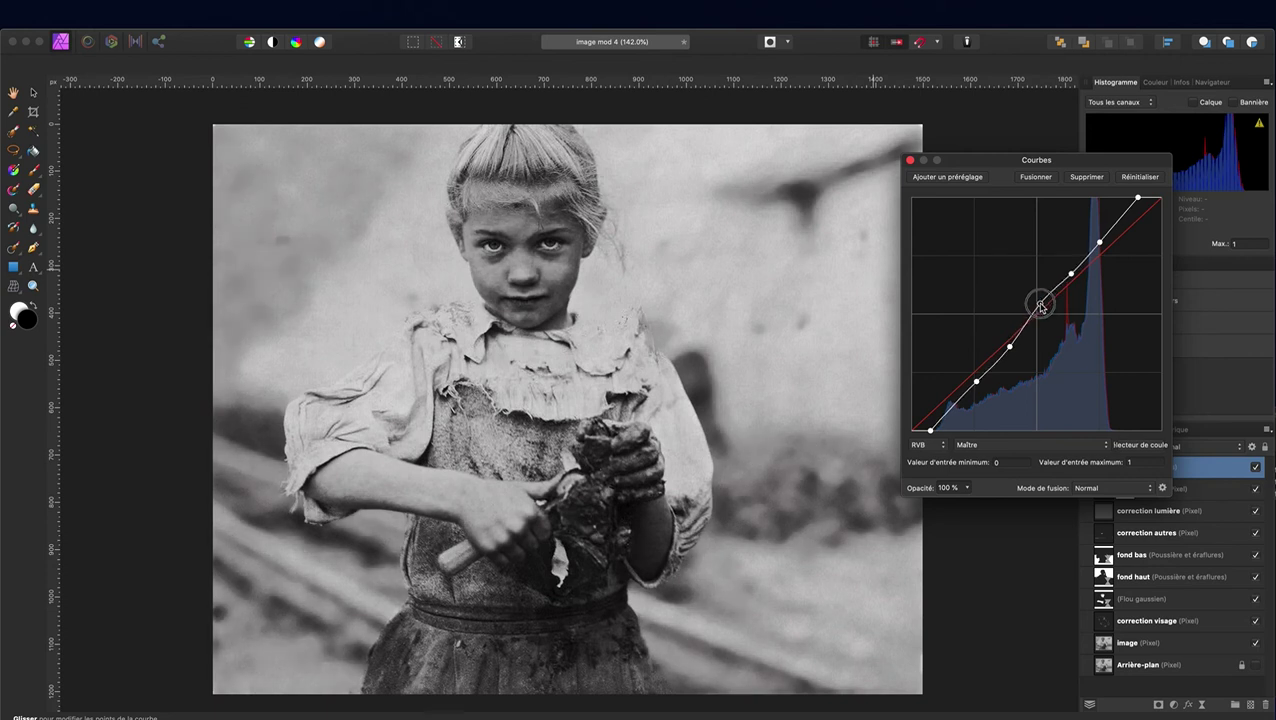
left_click_drag(1040, 298, 1042, 318)
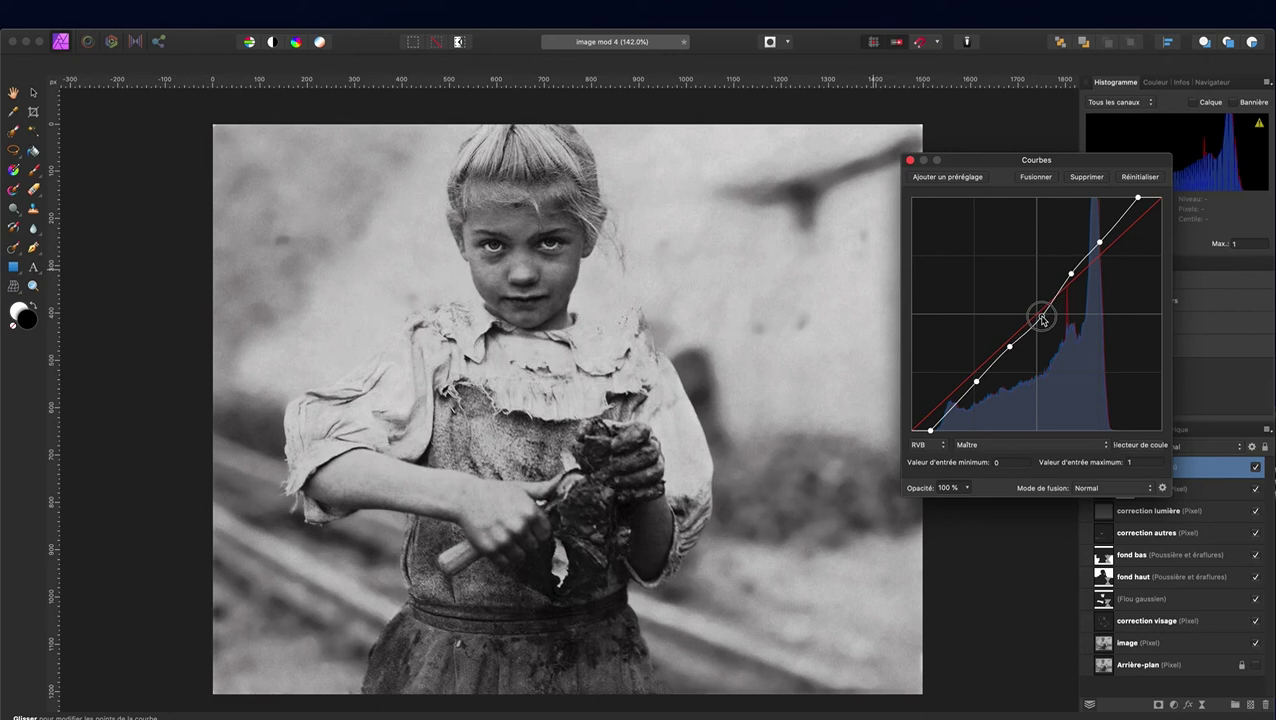
left_click_drag(1042, 318, 1042, 315)
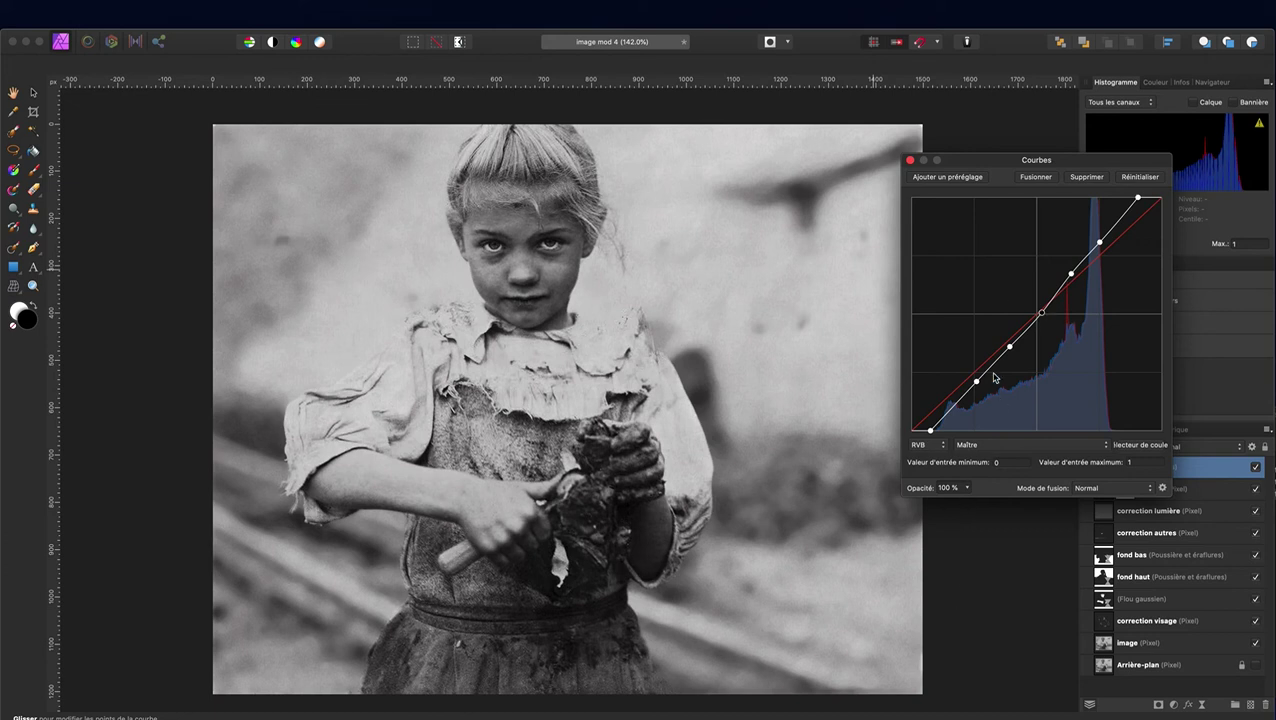
left_click_drag(977, 384, 976, 379)
left_click(910, 161)
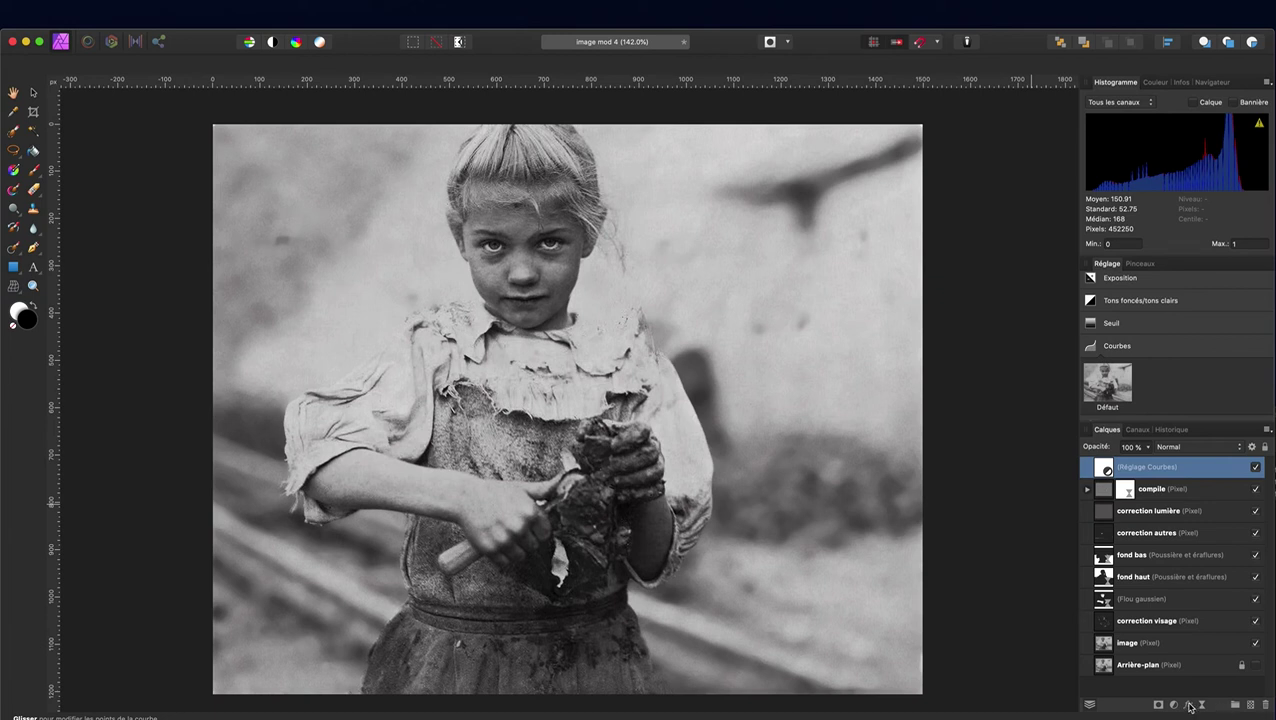
left_click(1152, 666)
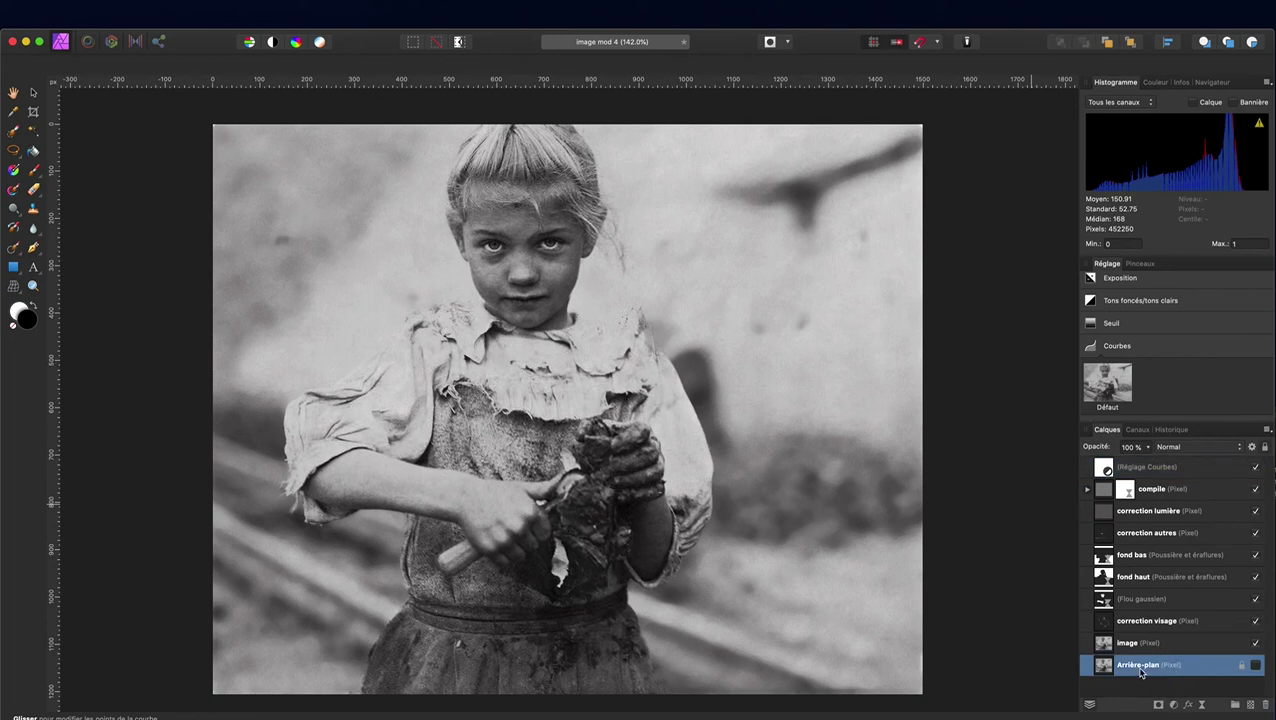
left_click_drag(1145, 673, 1120, 461)
left_click_drag(1120, 461, 1082, 466)
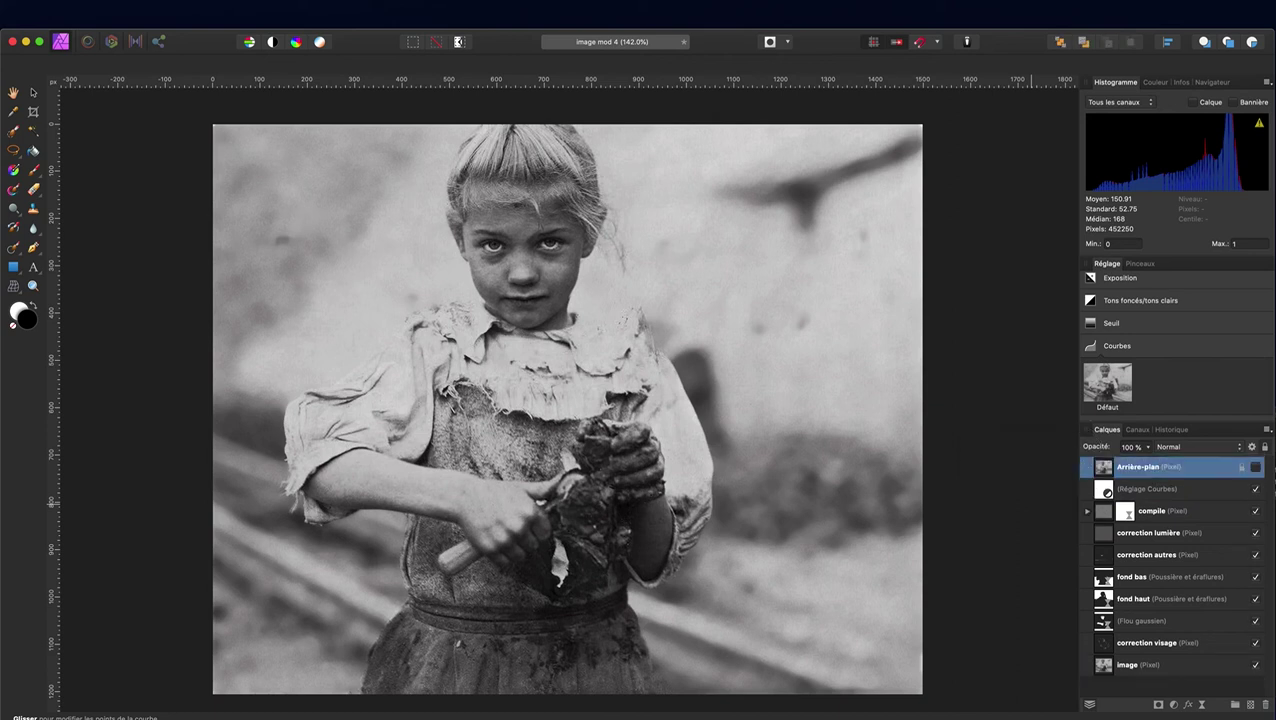
left_click(1257, 469)
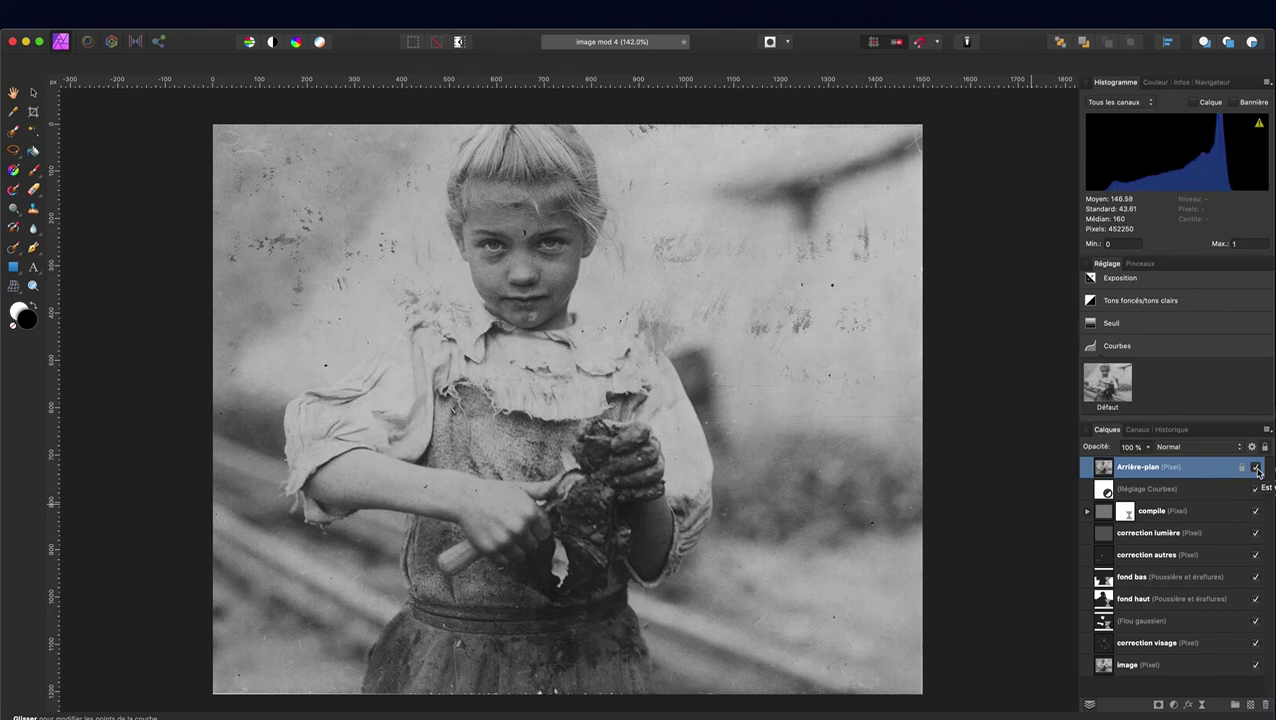
left_click(1257, 469)
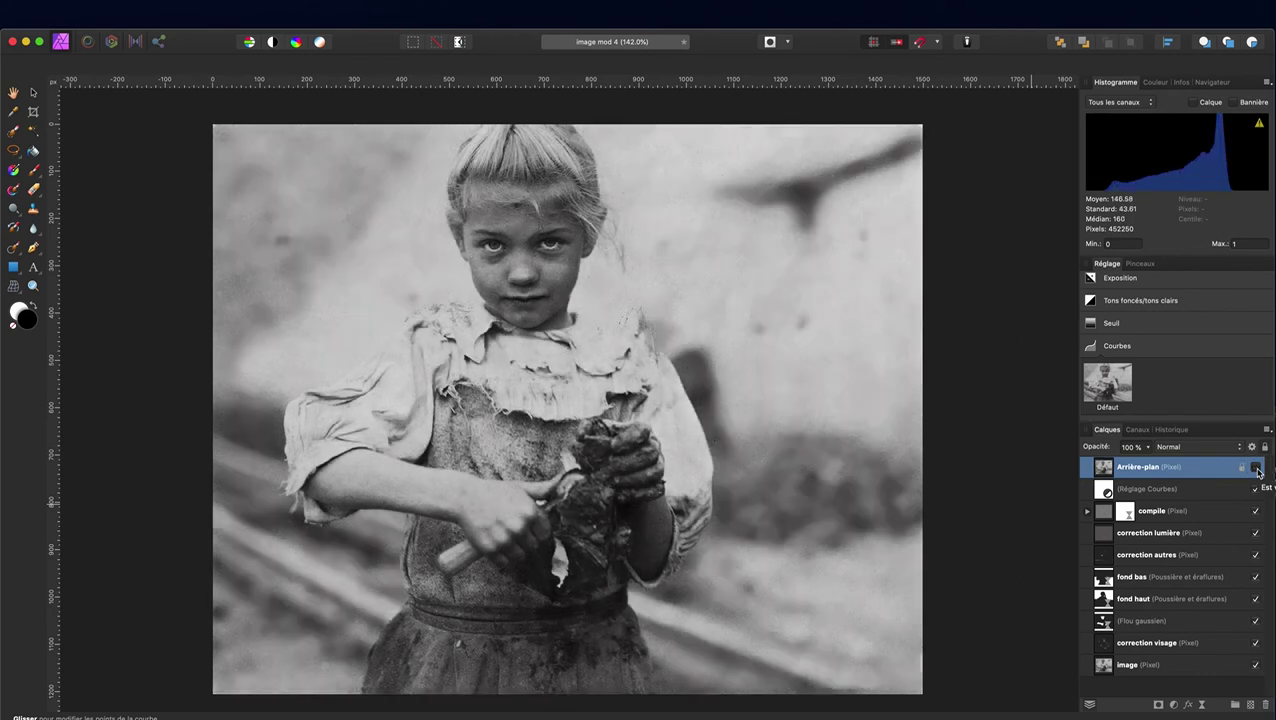
left_click(1257, 469)
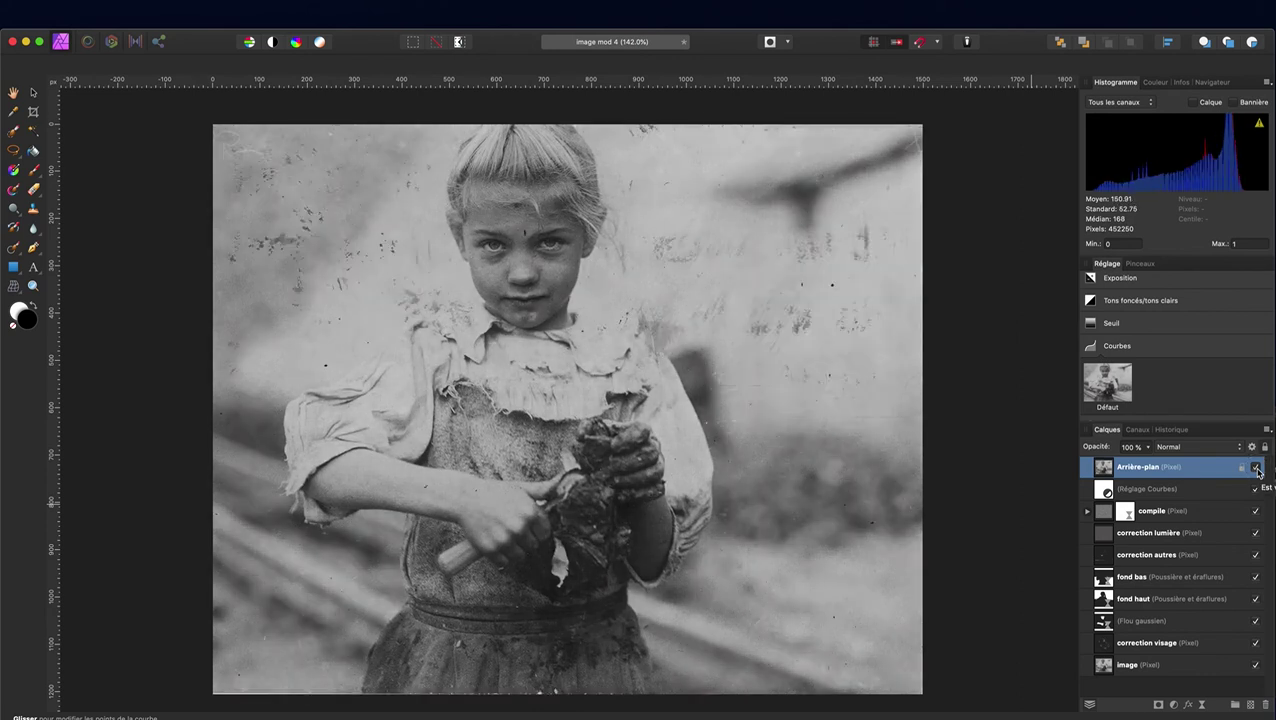
left_click(1257, 469)
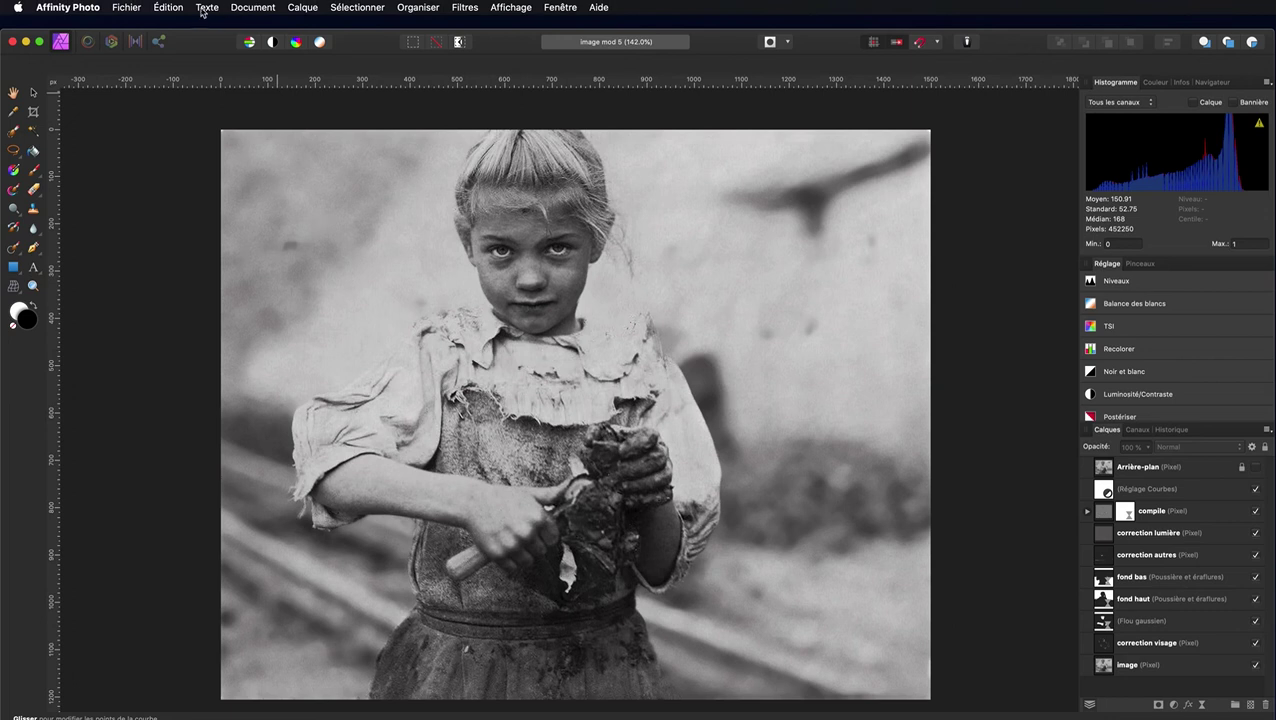
left_click(246, 10)
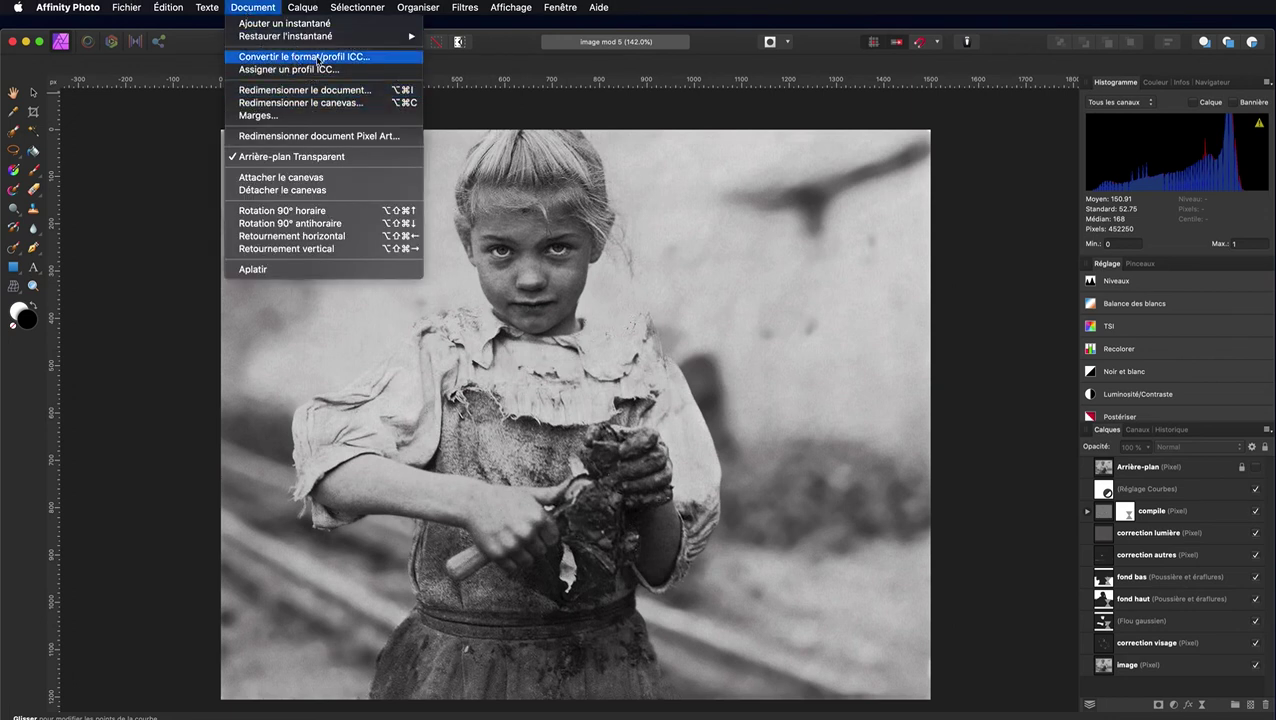
left_click(316, 57)
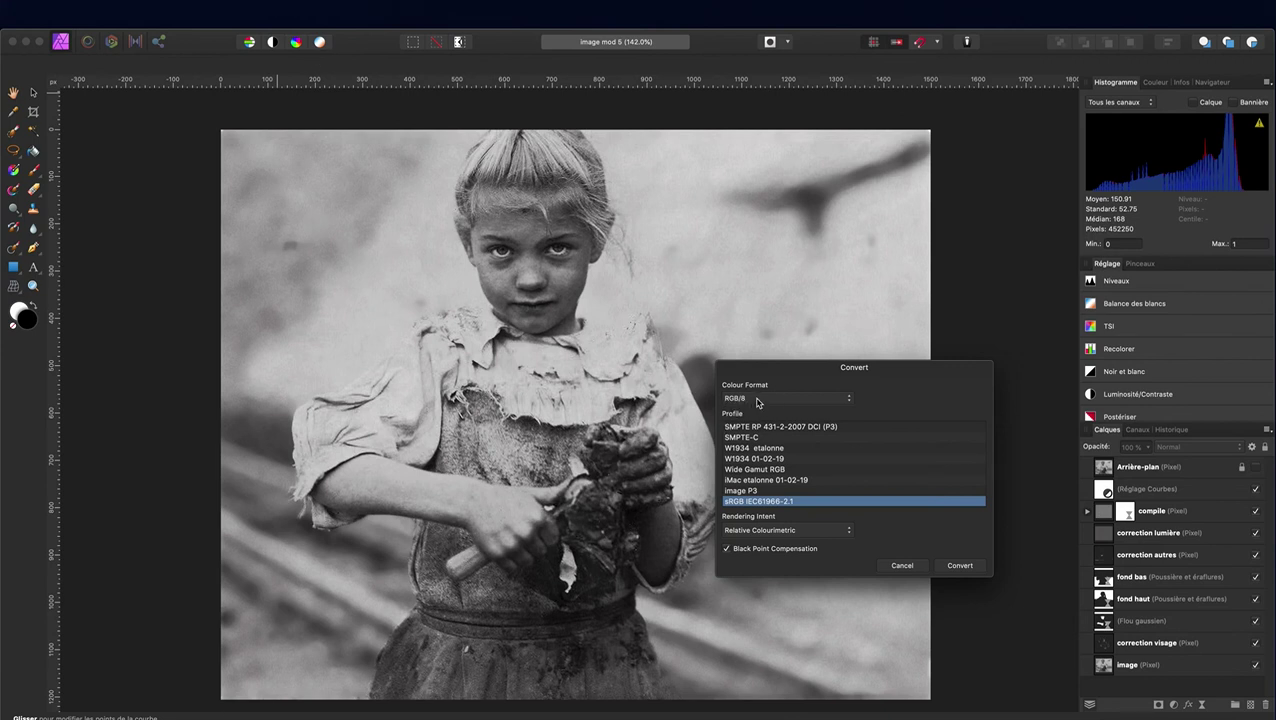
left_click(849, 398)
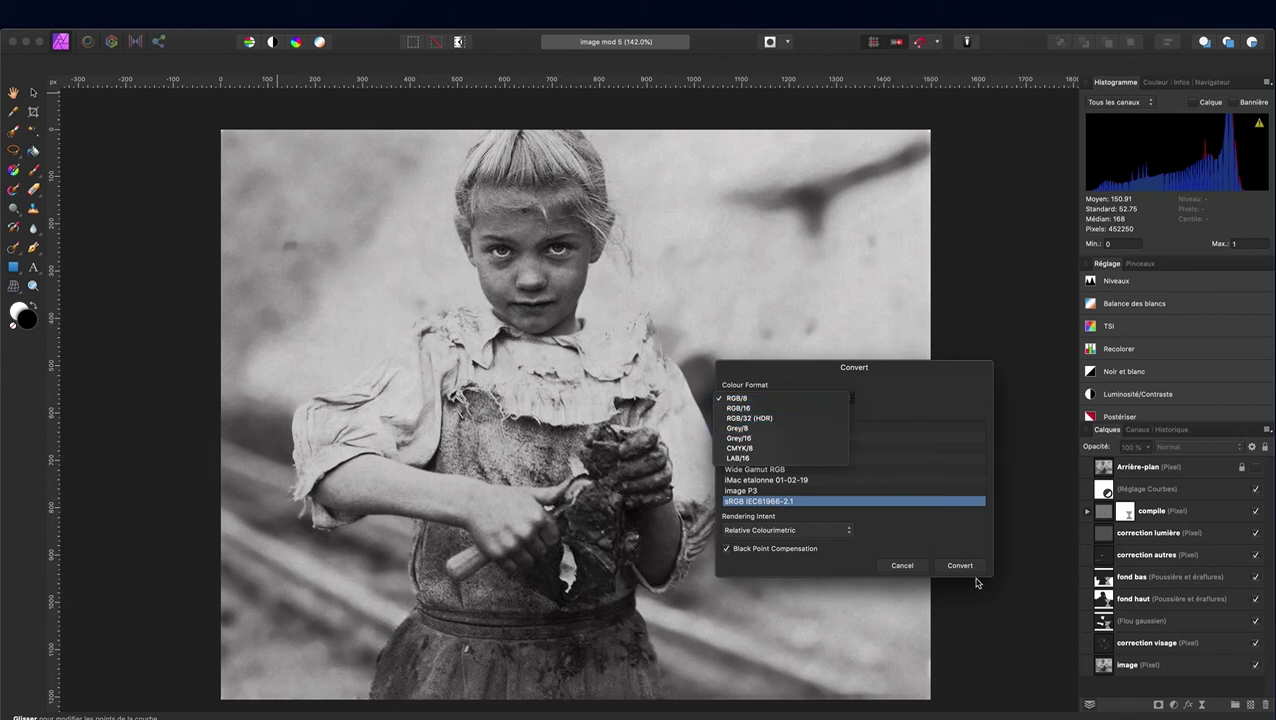
left_click(892, 564)
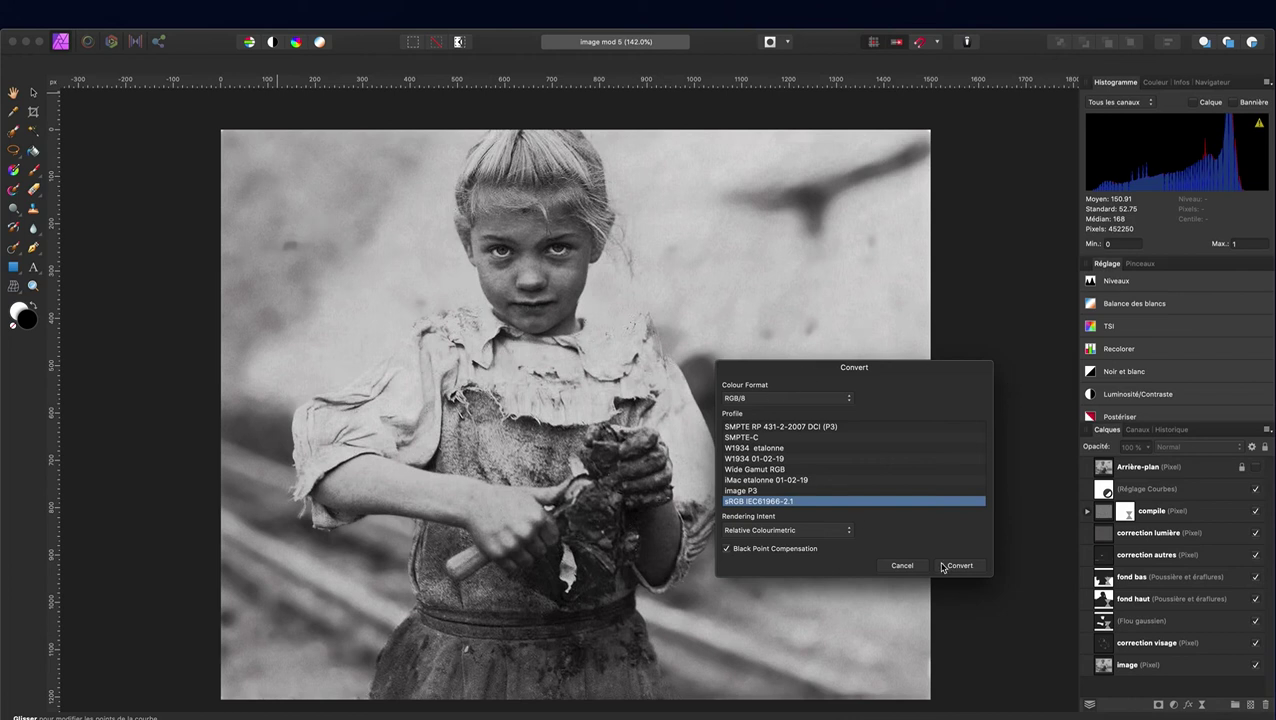
left_click(903, 566)
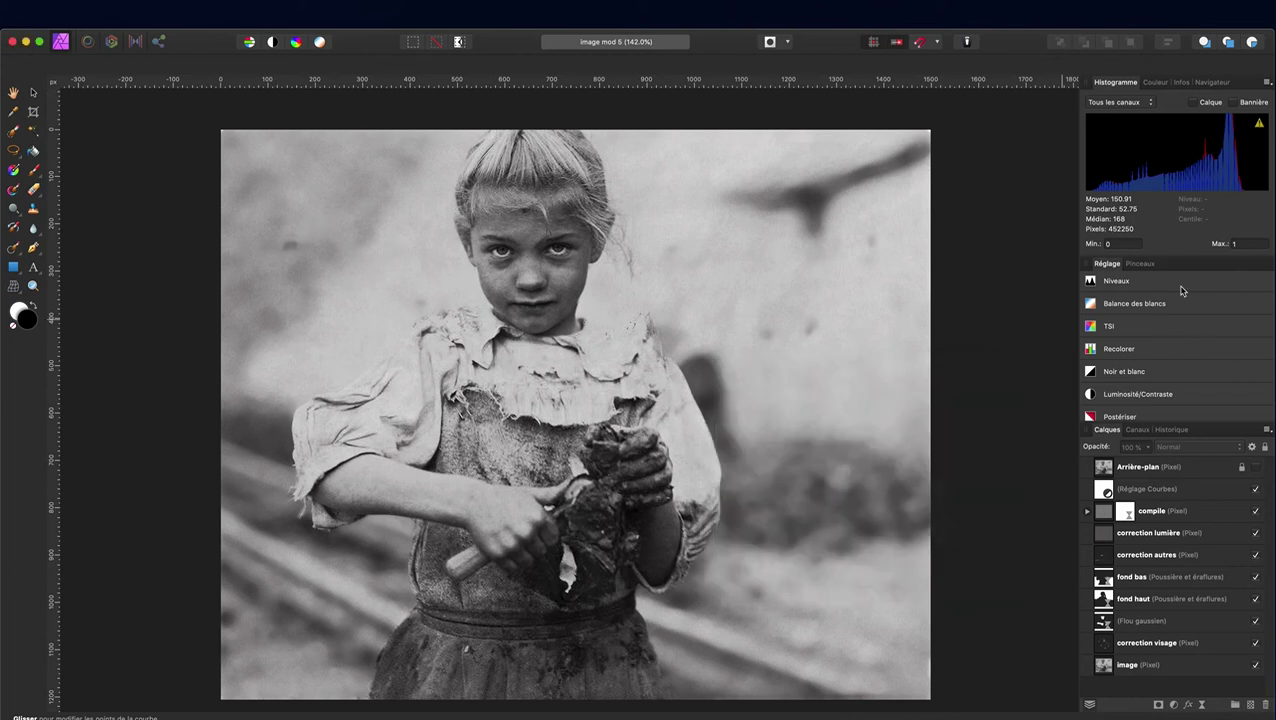
Add a Noir et blanc adjustment layer at default settings and close its dialog.
scroll(1148, 311, "down", 2)
scroll(1148, 311, "down", 2)
scroll(1148, 311, "up", 2)
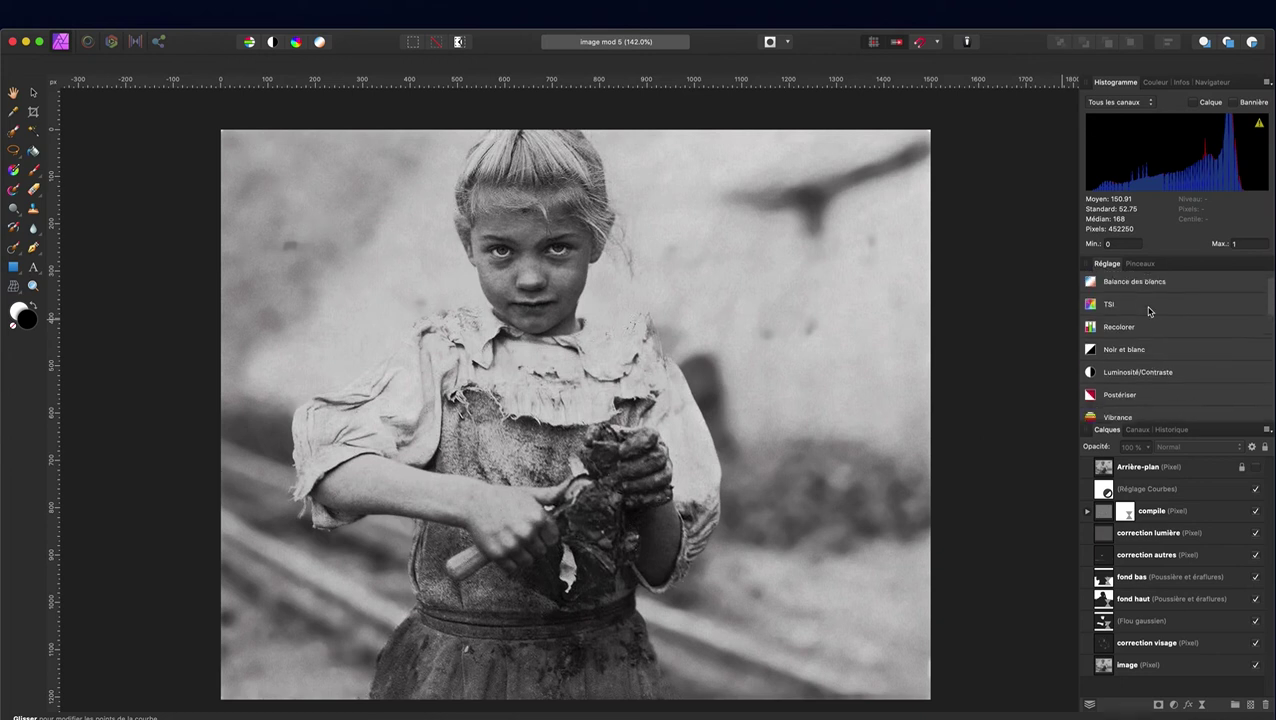
scroll(1148, 311, "up", 2)
left_click(1115, 372)
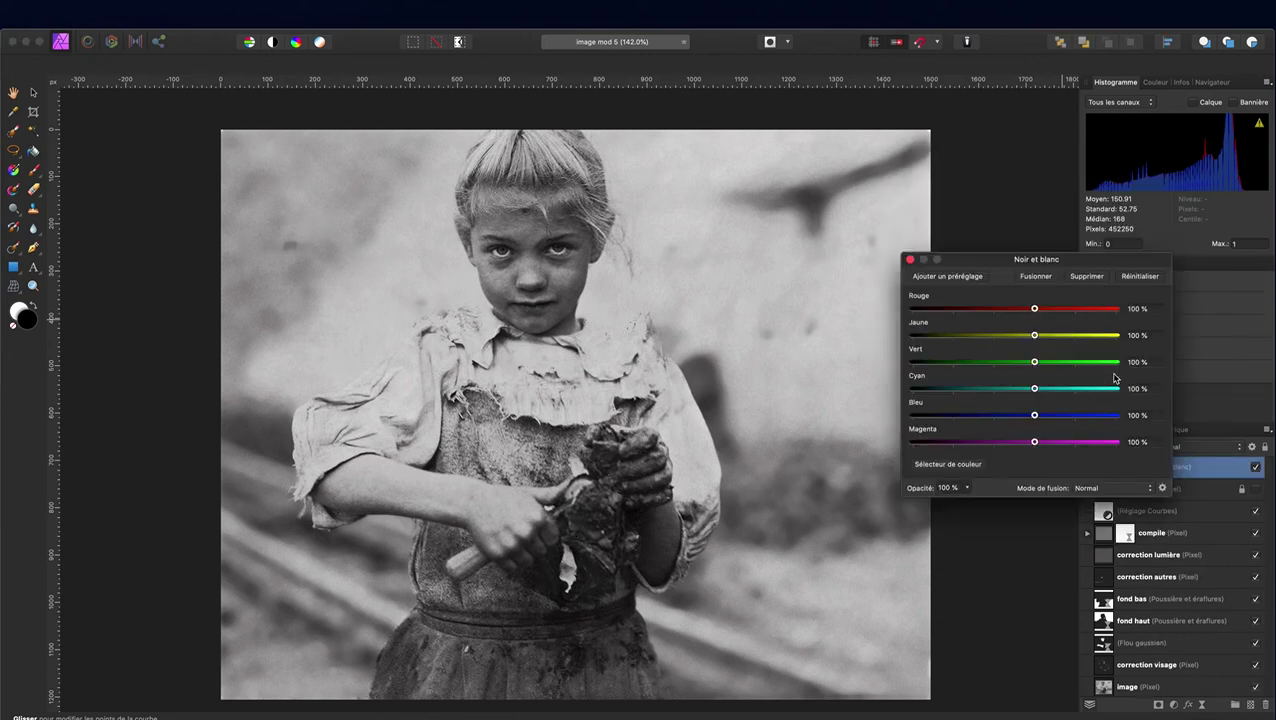
left_click_drag(986, 261, 850, 171)
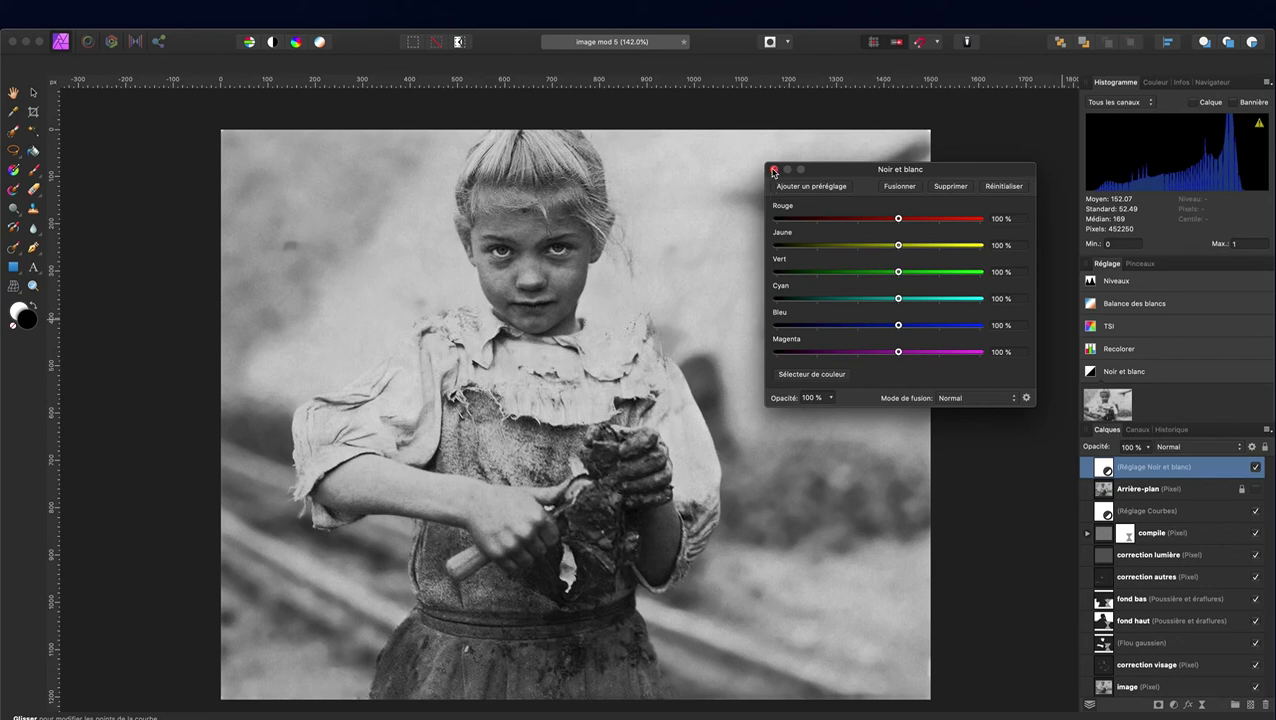
left_click(773, 169)
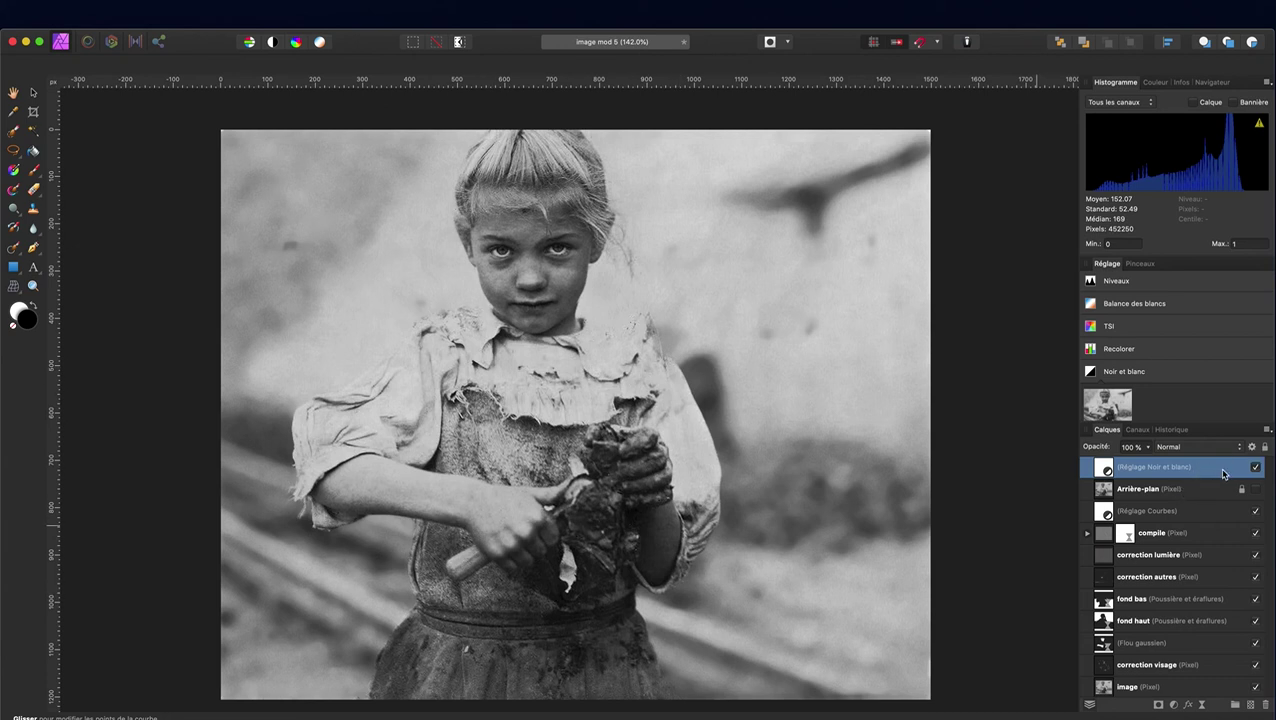
Delete the Noir et blanc layer and reselect the Réglage Courbes layer.
left_click(1267, 706)
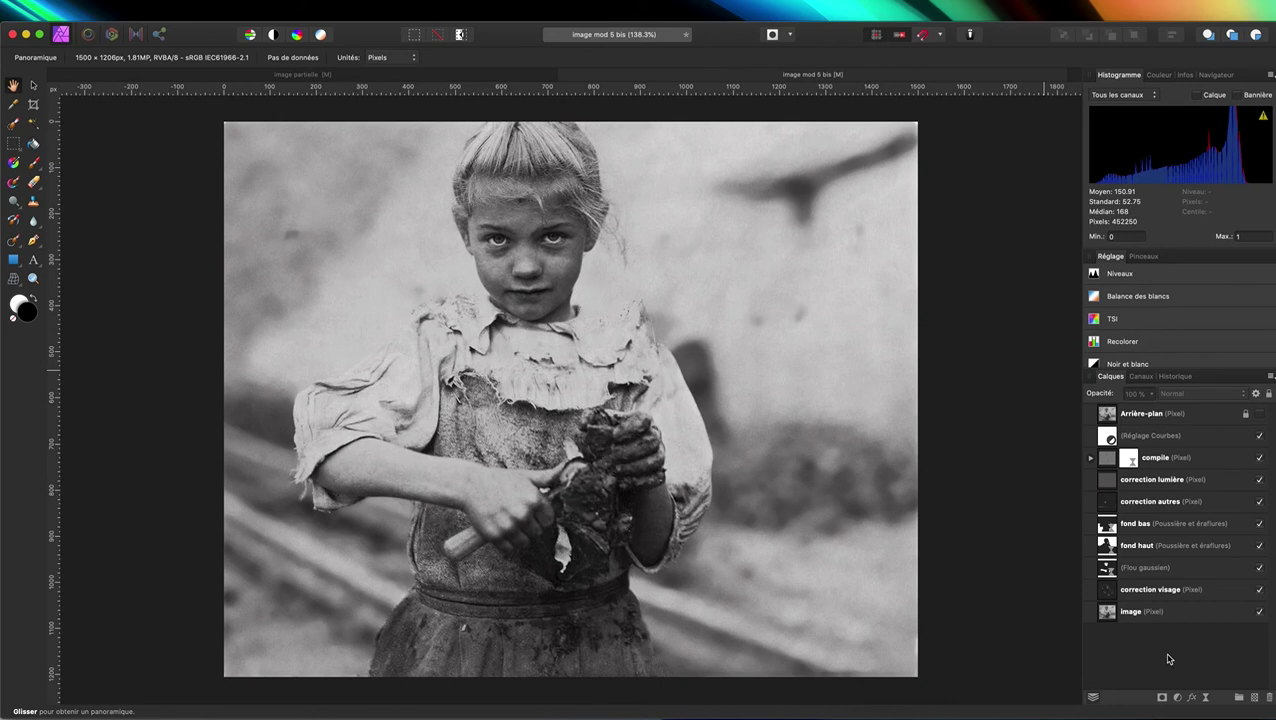
left_click_drag(445, 231, 452, 234)
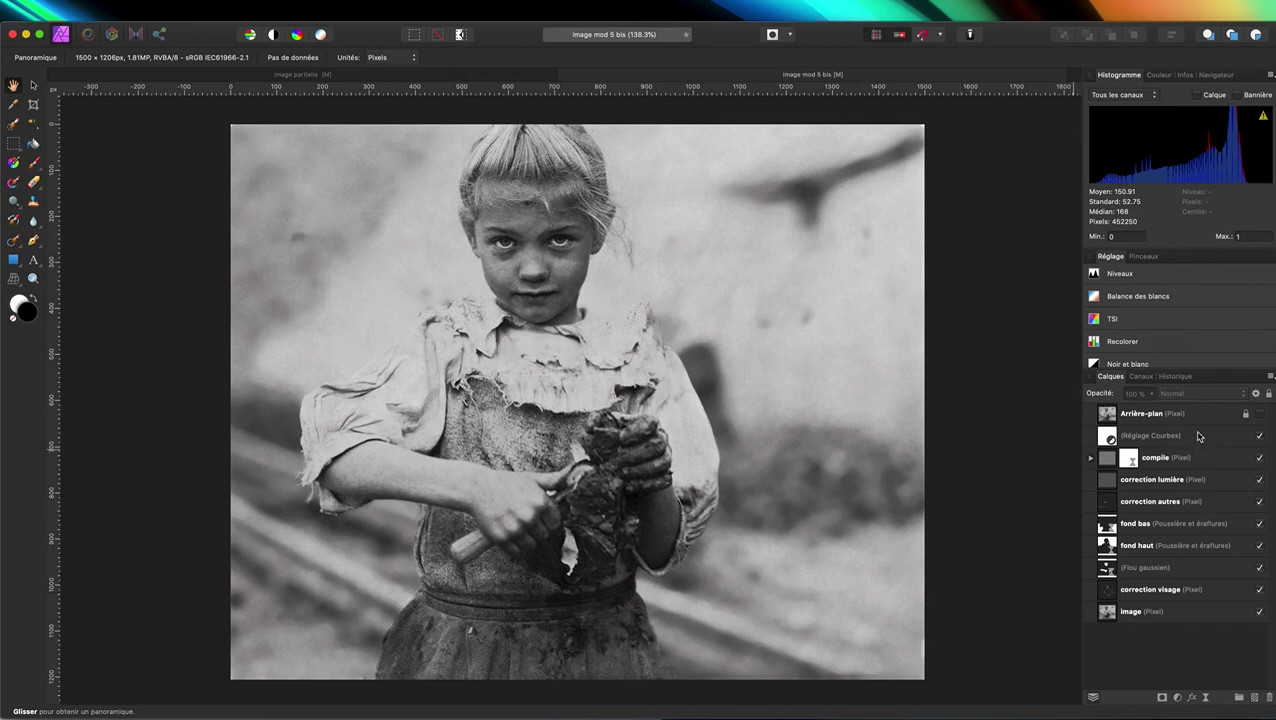
left_click(1198, 437)
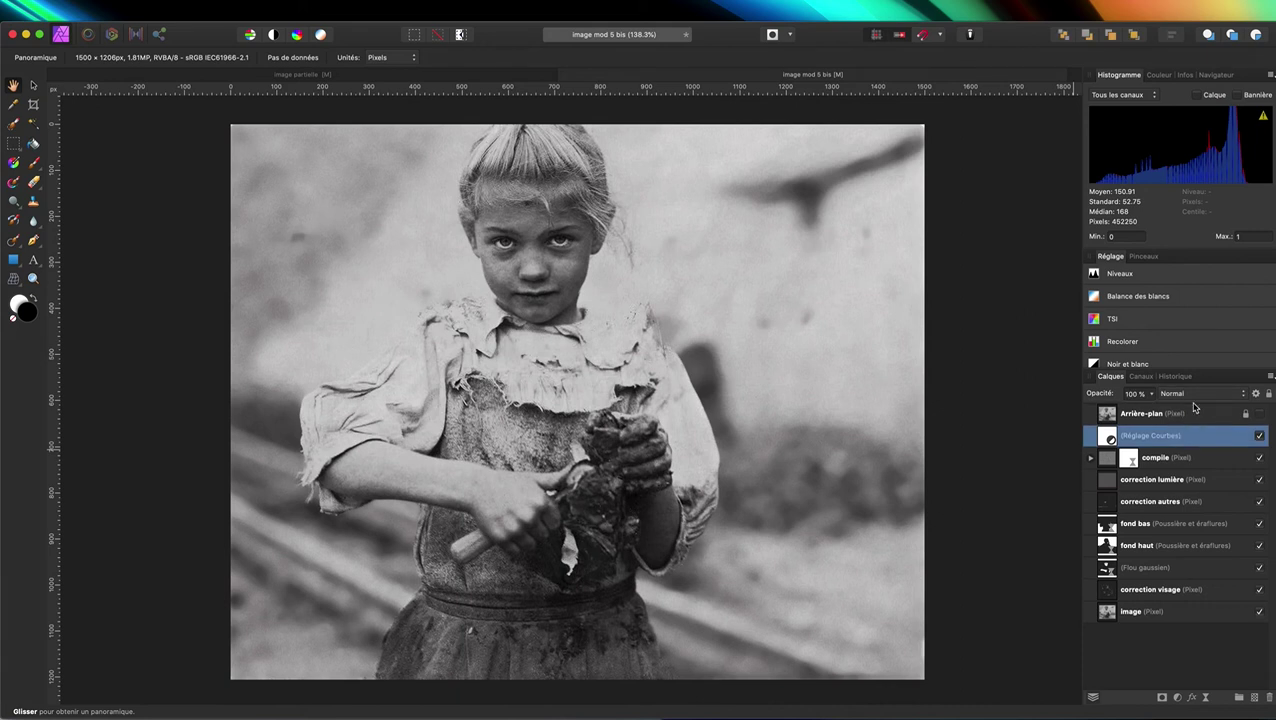
Scroll the Adjustments panel down to the Gradient Map adjustment.
scroll(1182, 345, "down", 1)
scroll(1182, 325, "down", 1)
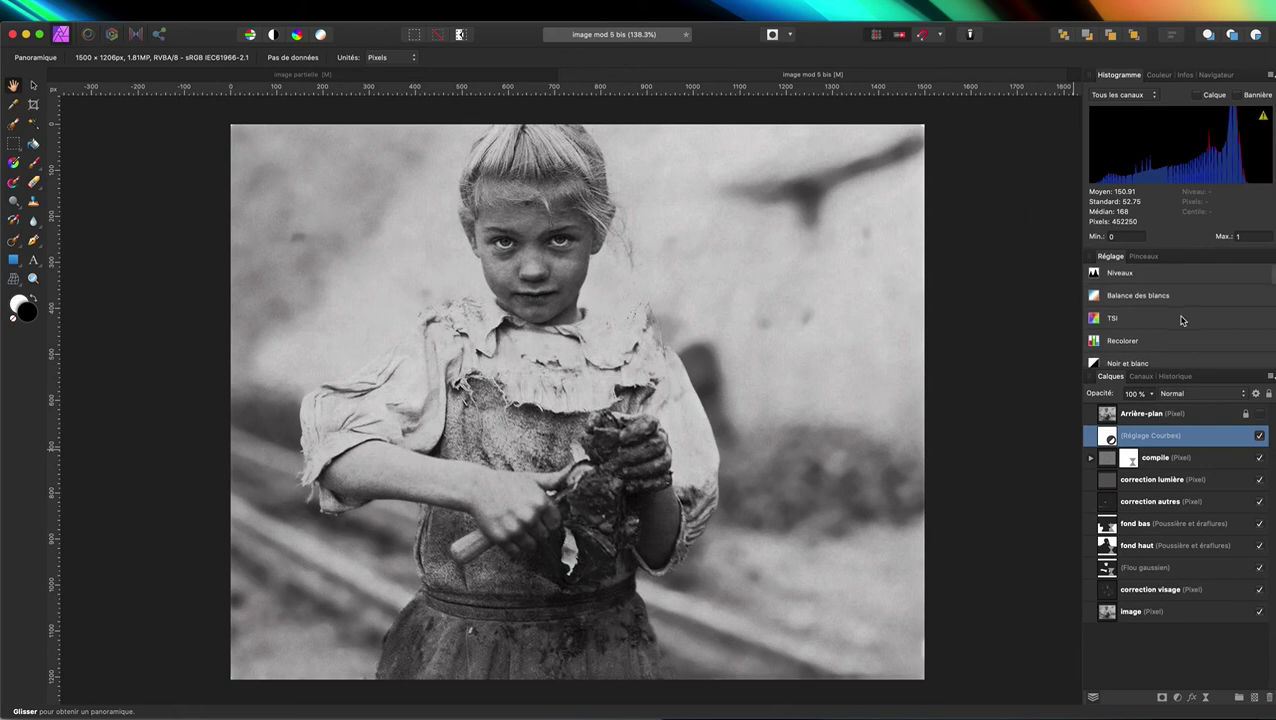
scroll(1182, 320, "down", 1)
scroll(1182, 320, "down", 1)
scroll(1182, 320, "down", 1)
scroll(1182, 320, "down", 1)
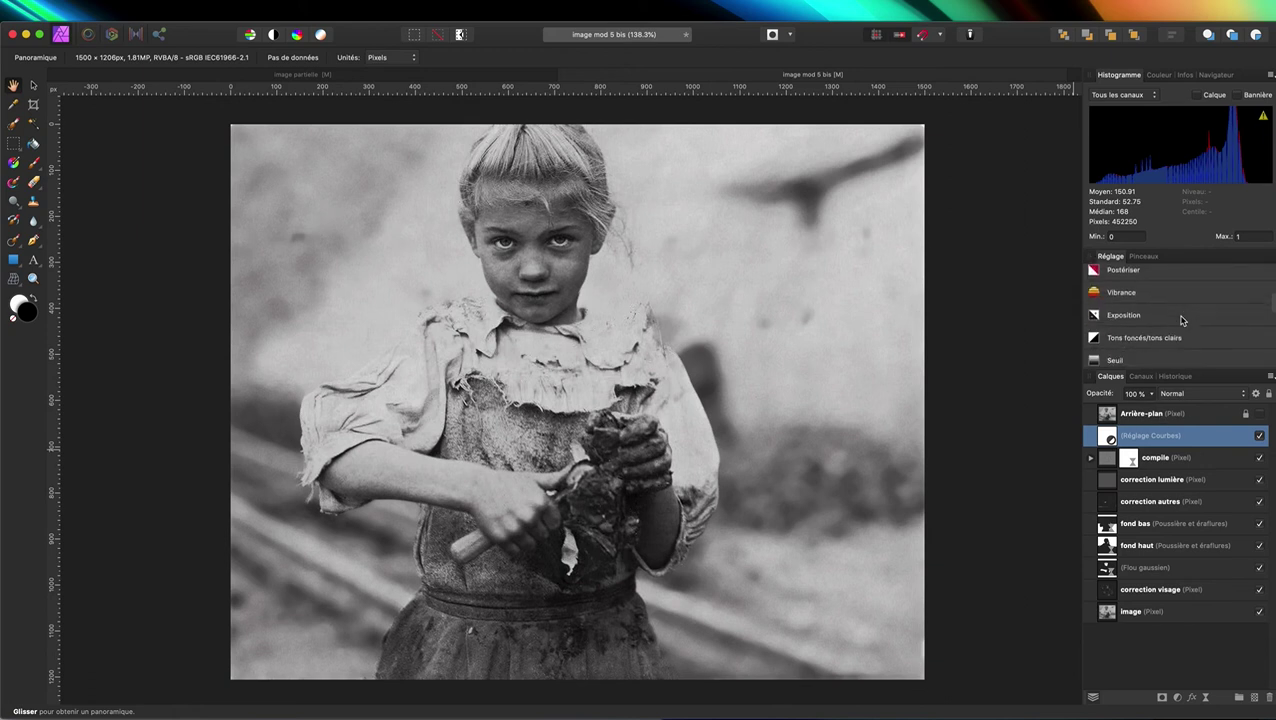
scroll(1182, 320, "down", 1)
scroll(1182, 320, "down", 1)
scroll(1182, 320, "down", 2)
scroll(1182, 320, "down", 1)
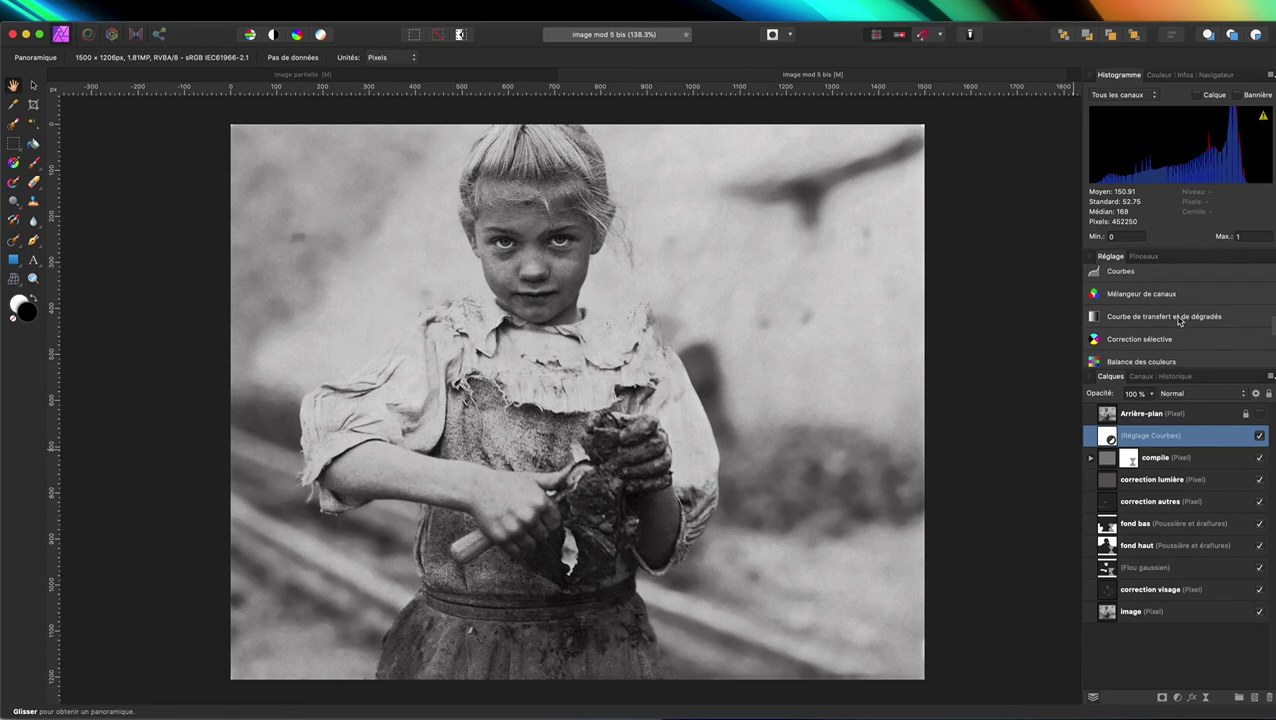
Add a Courbe de transfert et de dégradés adjustment and delete its green middle stop.
left_click(1126, 322)
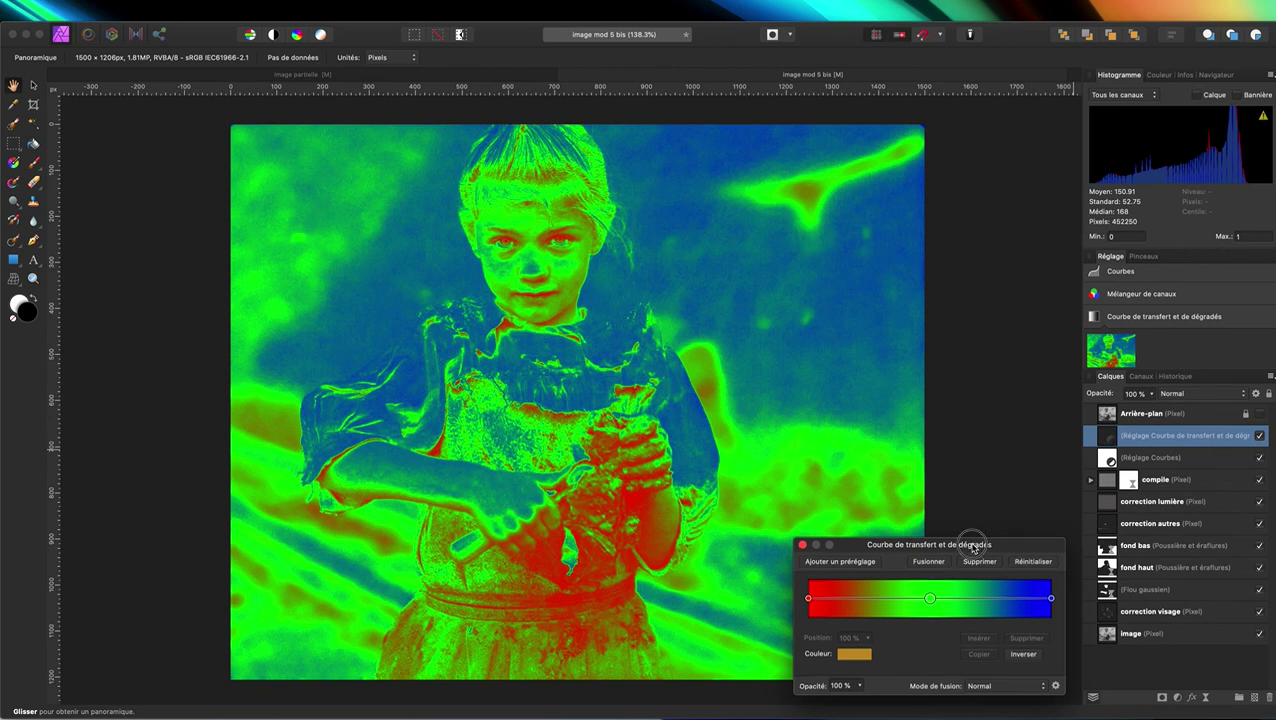
left_click_drag(973, 549, 948, 288)
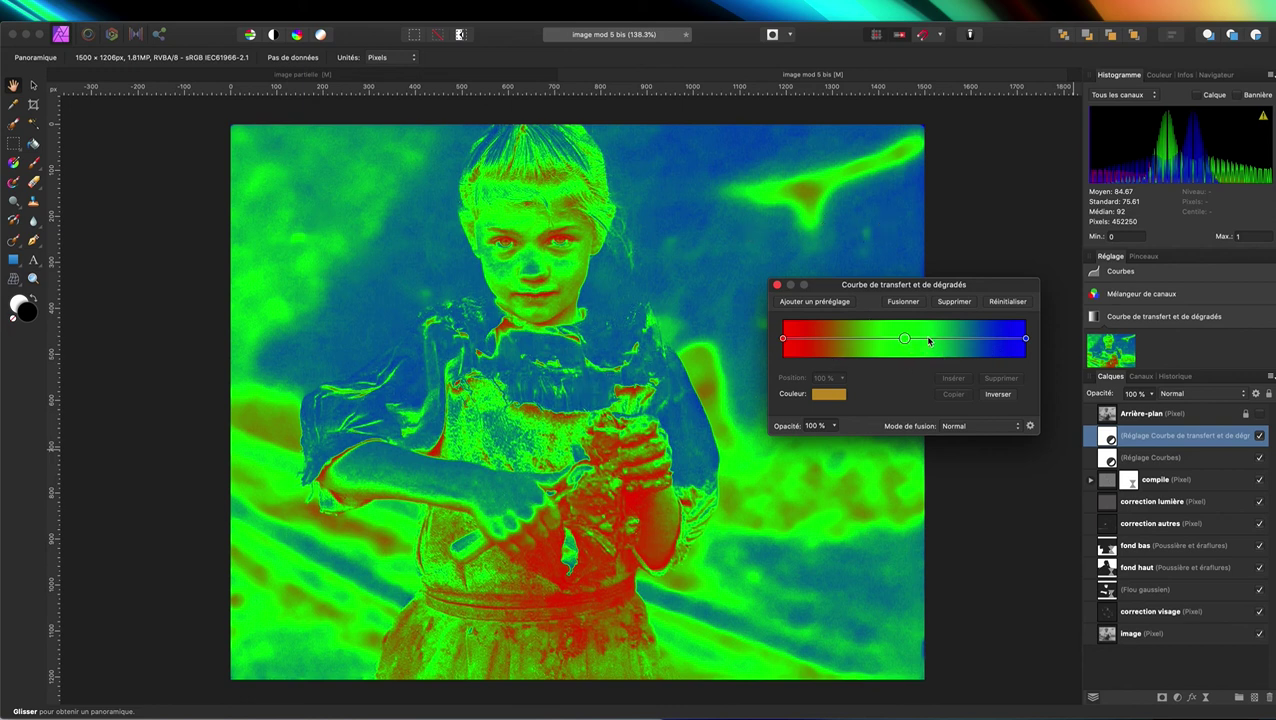
left_click(904, 340)
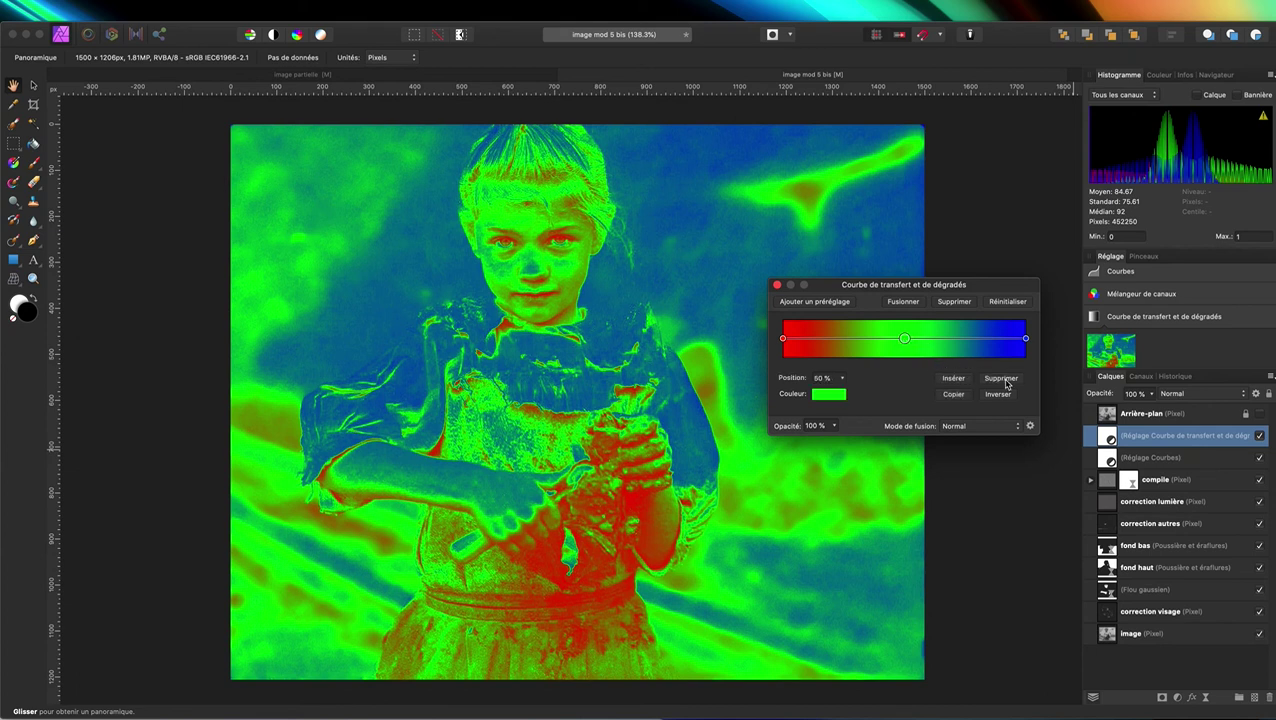
left_click(1002, 379)
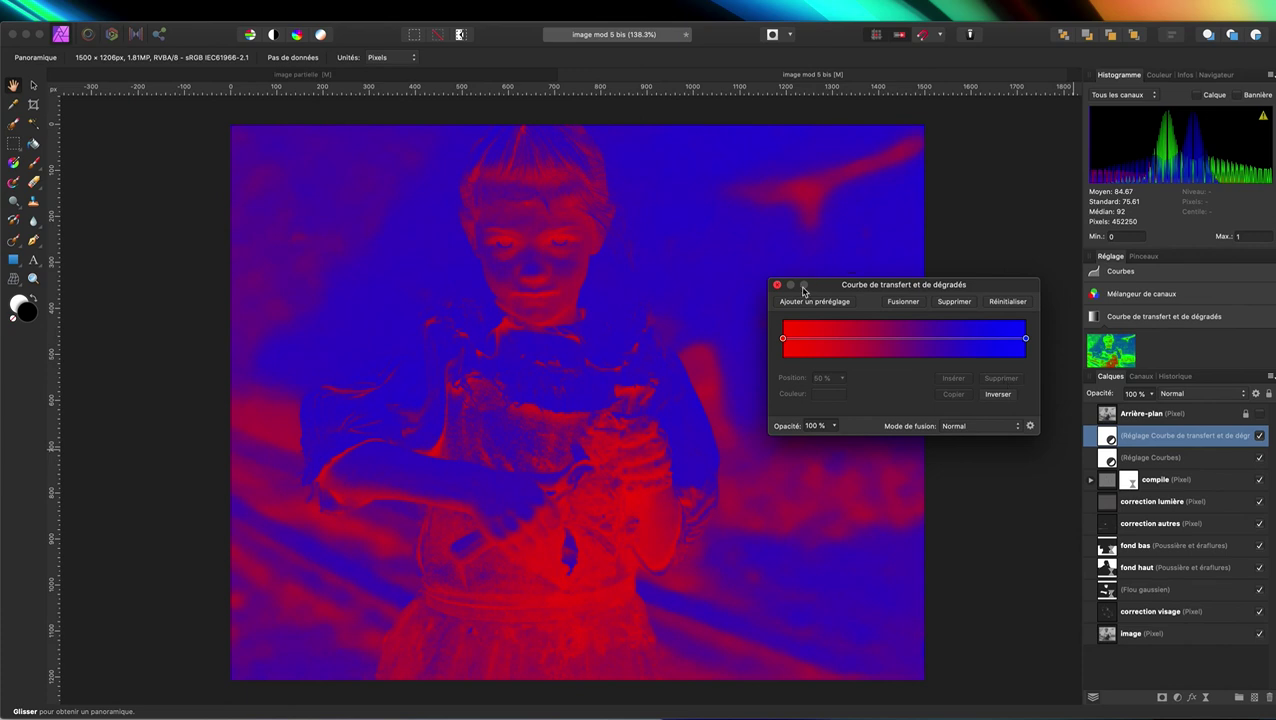
Set the gradient's start stop to gold C49124.
left_click(783, 339)
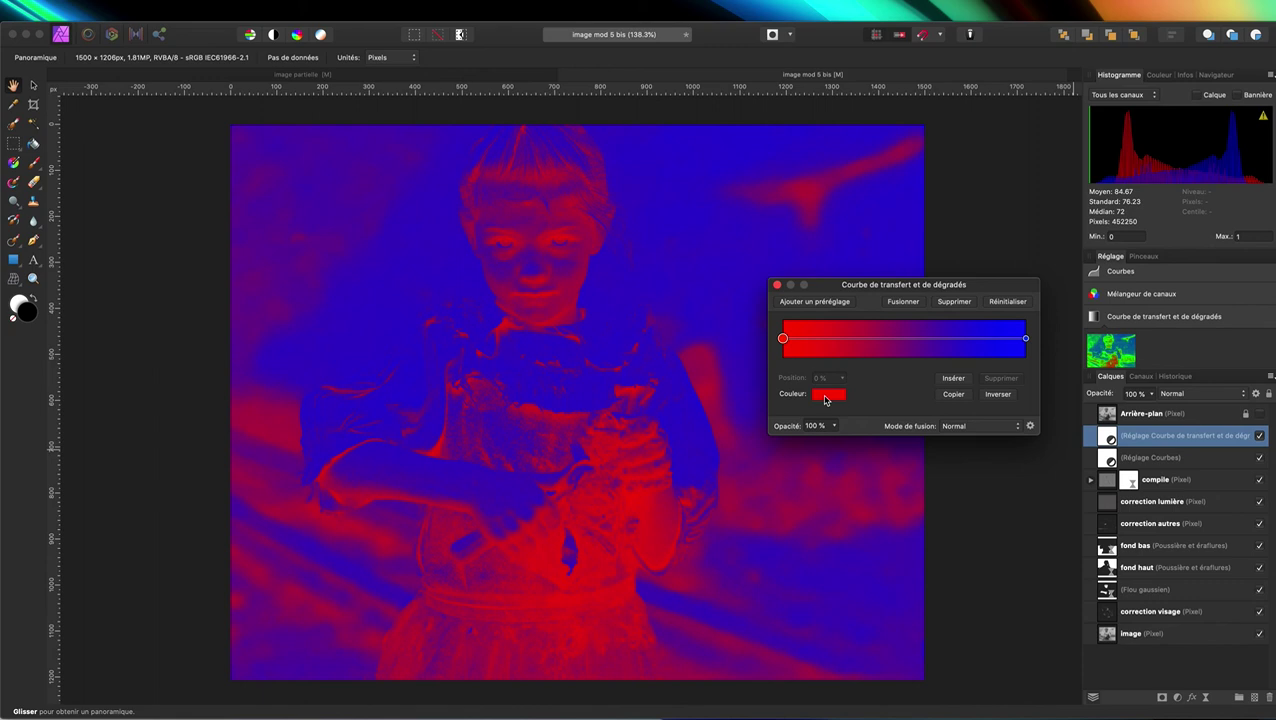
left_click(826, 398)
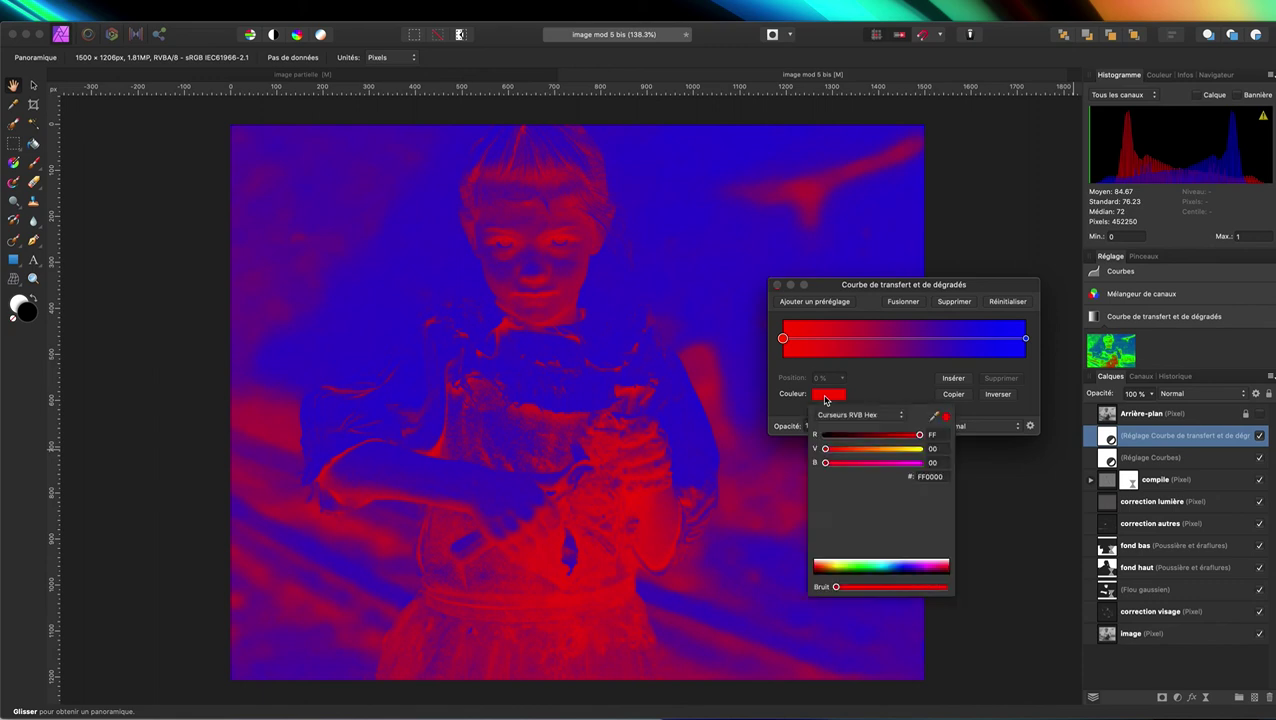
left_click(948, 478)
key("BackSpace")
type("C49124")
key("Return")
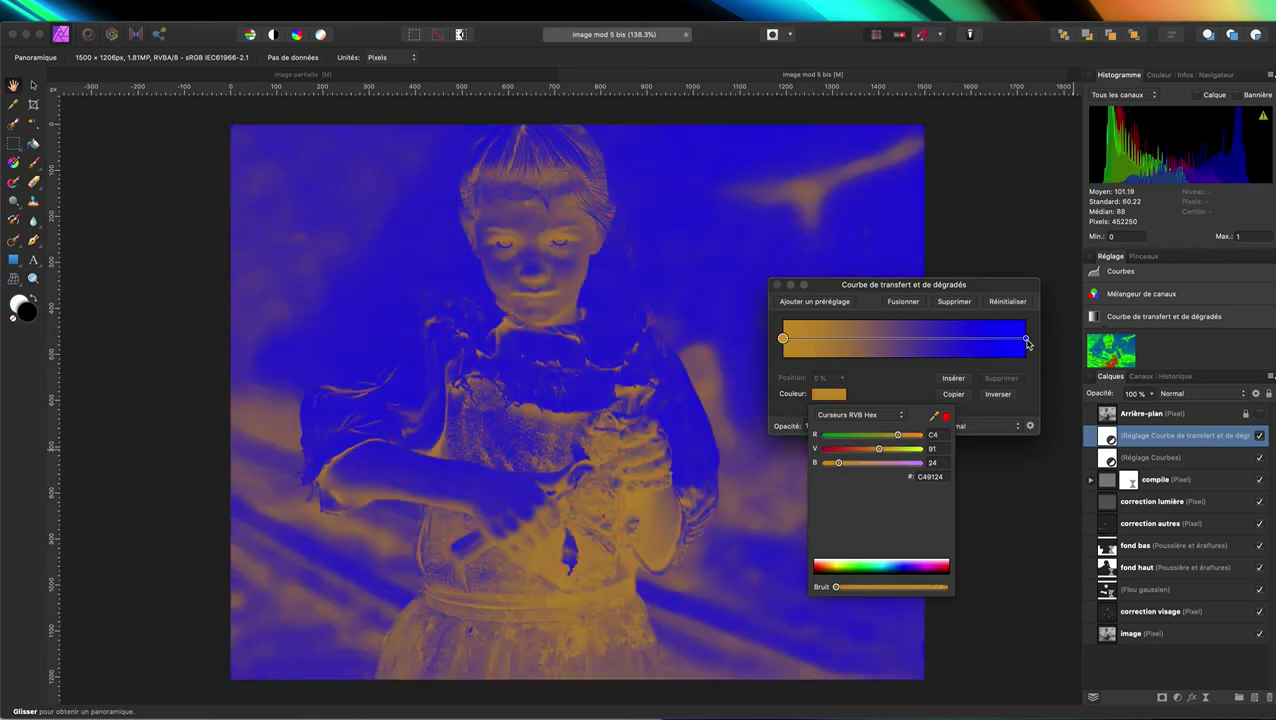
Set the end stop to dark brown 72321D and reverse the gradient with Inverser.
left_click(1026, 340)
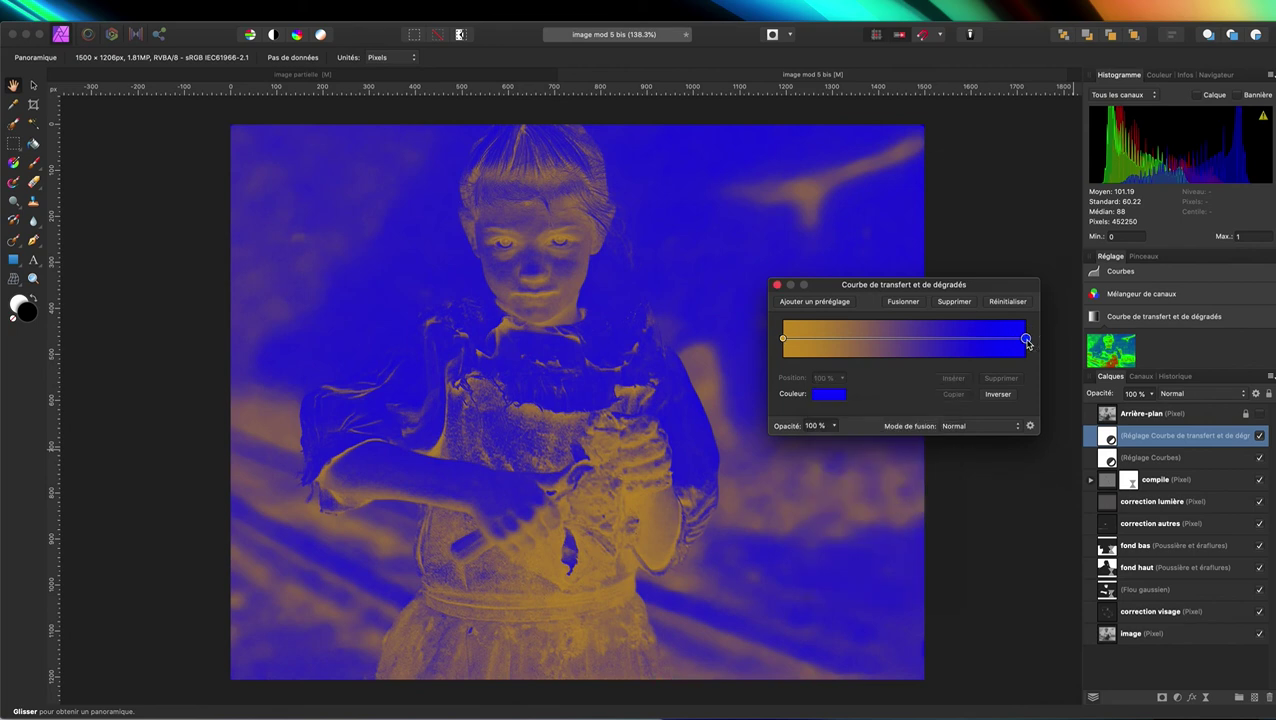
left_click(836, 399)
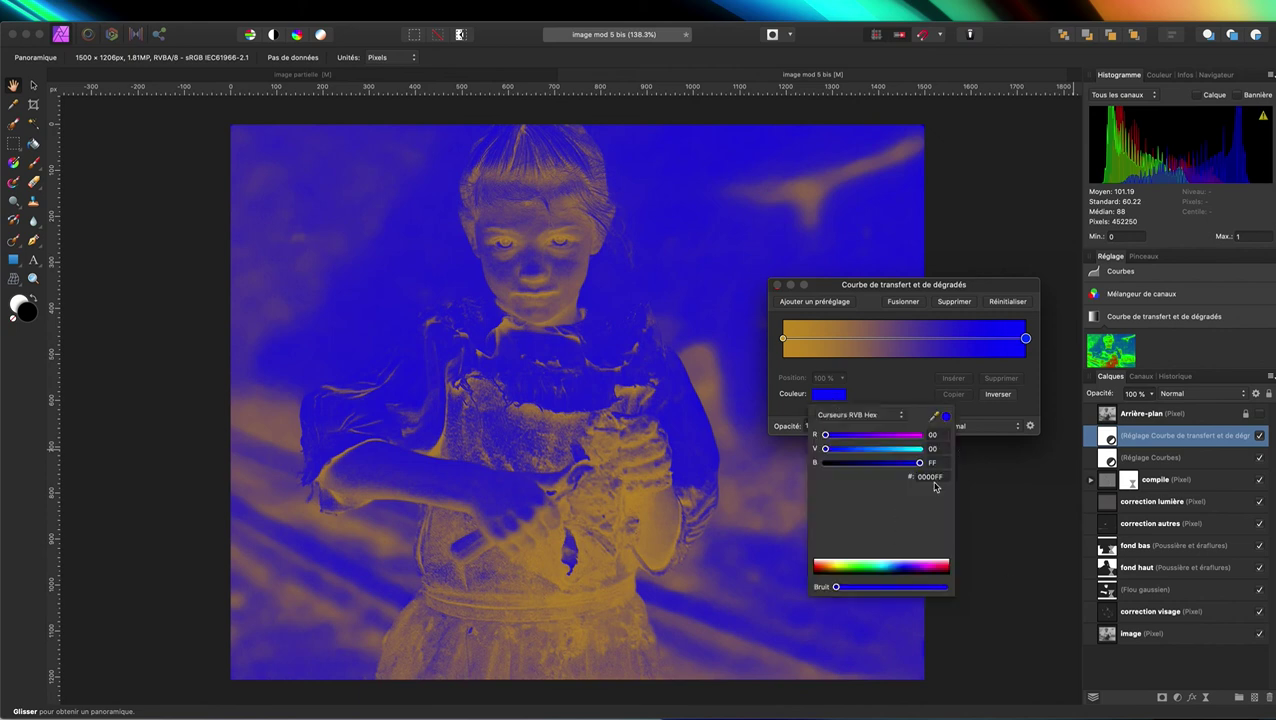
left_click_drag(946, 477, 853, 476)
type("72321")
type("D")
key("Return")
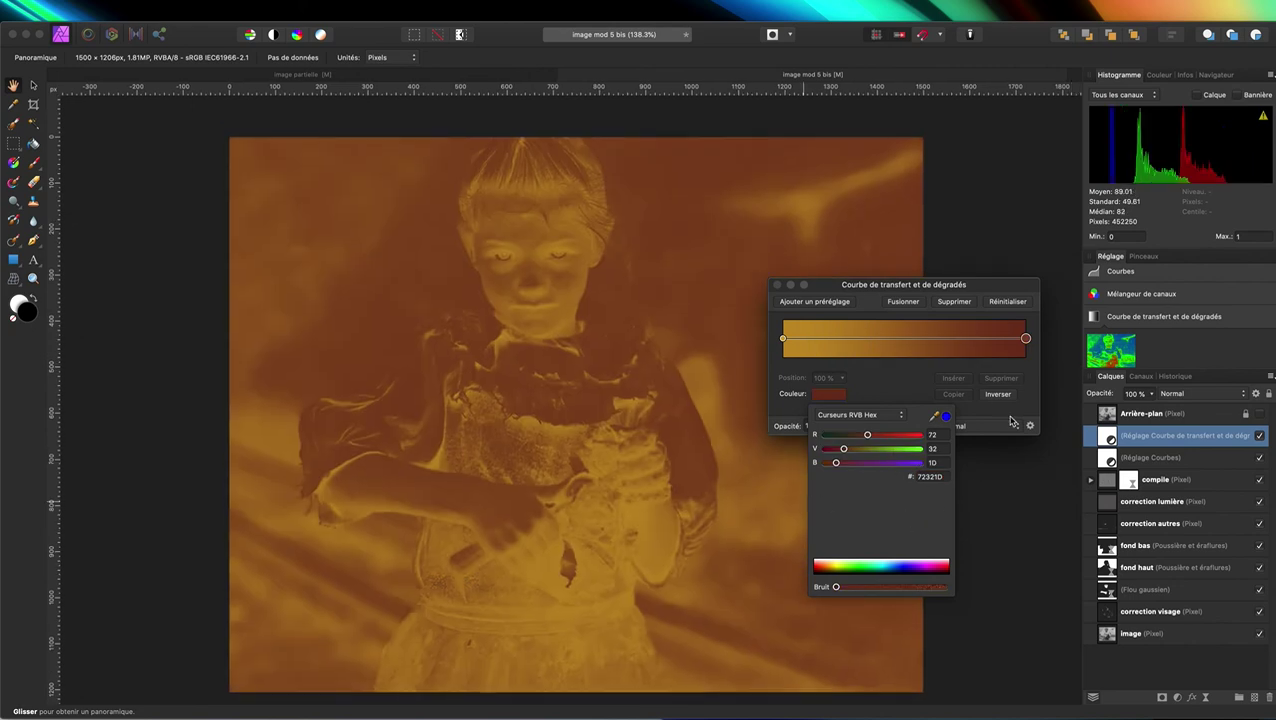
left_click(886, 372)
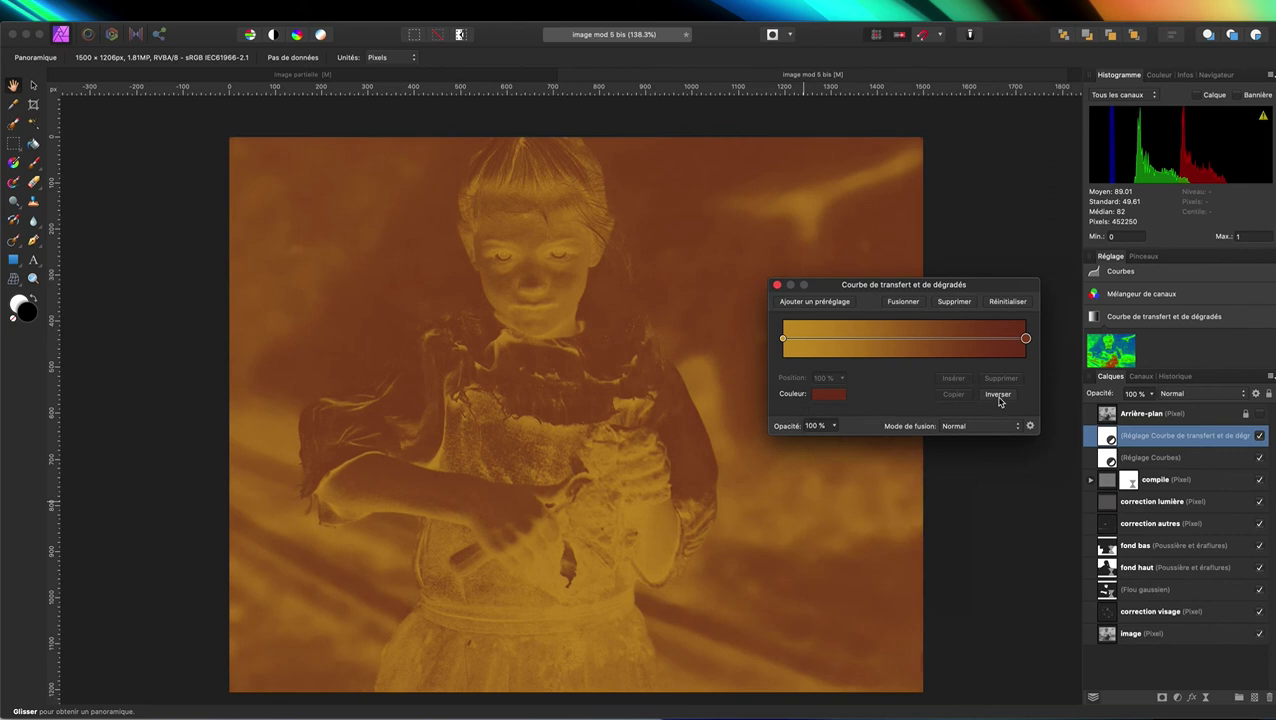
left_click(998, 396)
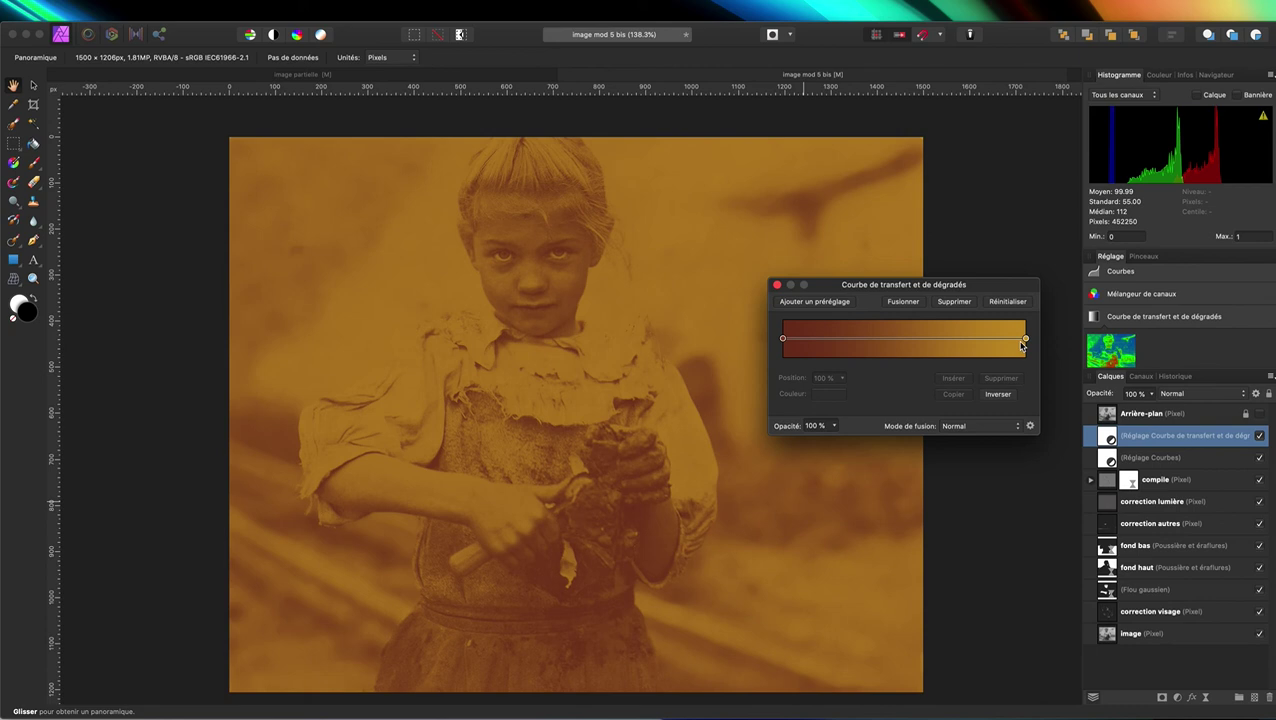
Set the gradient map layer to Couleur blend mode at about 51% opacity.
left_click(777, 285)
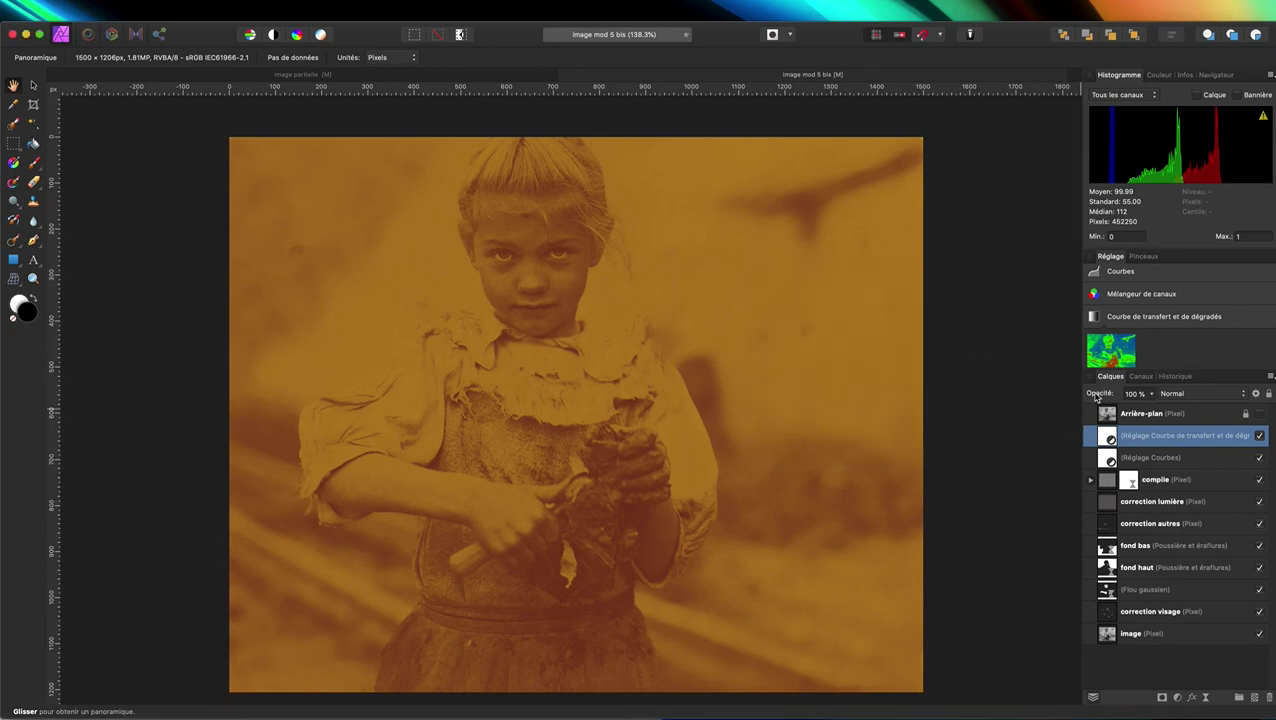
left_click(1207, 396)
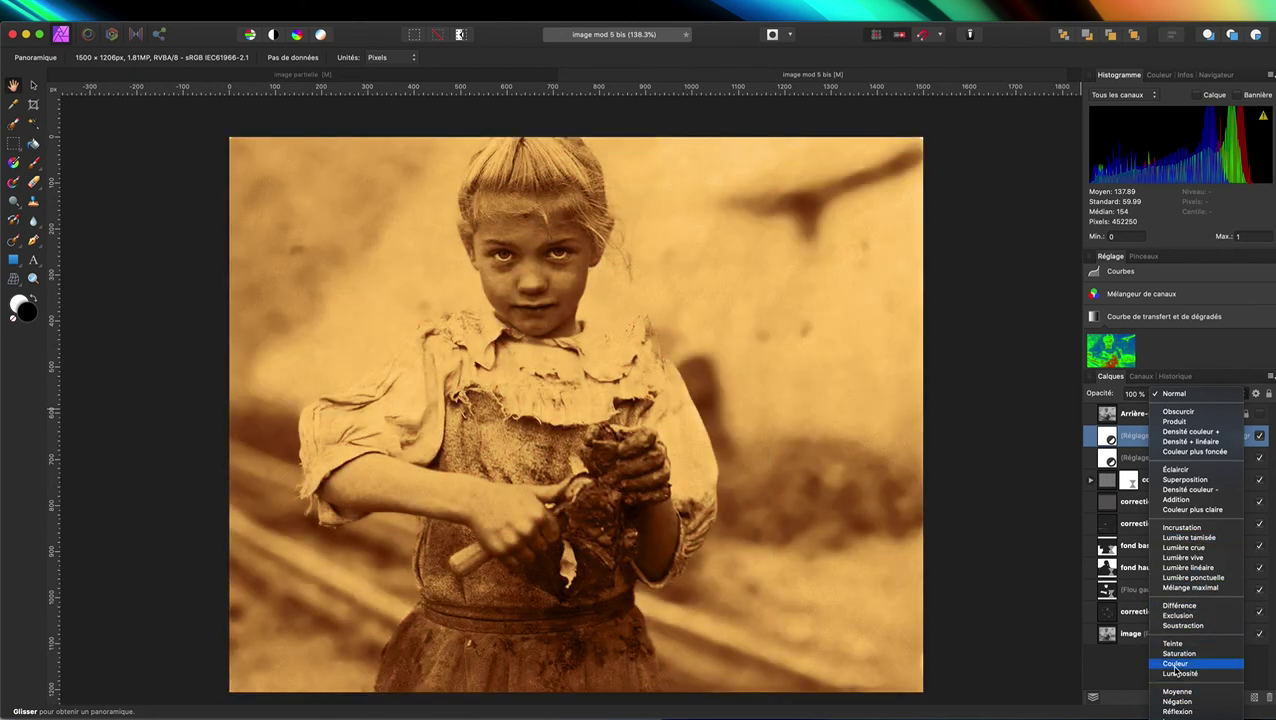
left_click(1175, 667)
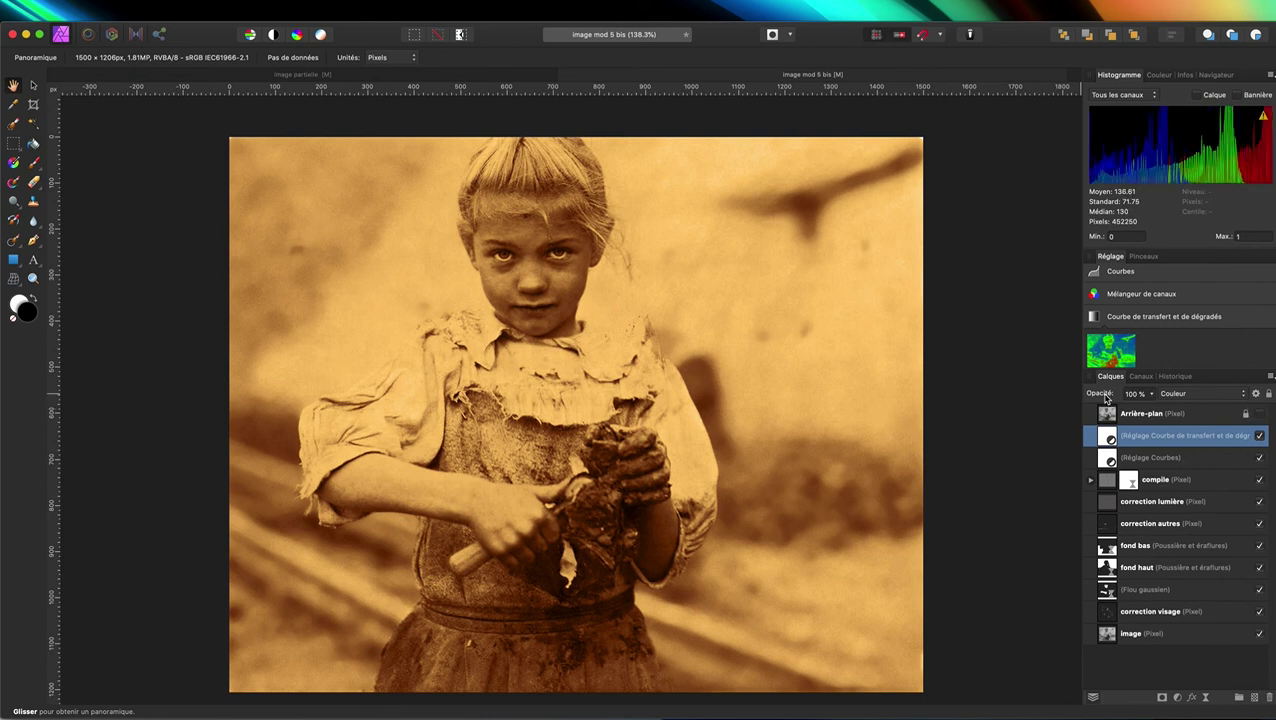
left_click_drag(1104, 398, 1000, 387)
left_click_drag(1116, 397, 1134, 393)
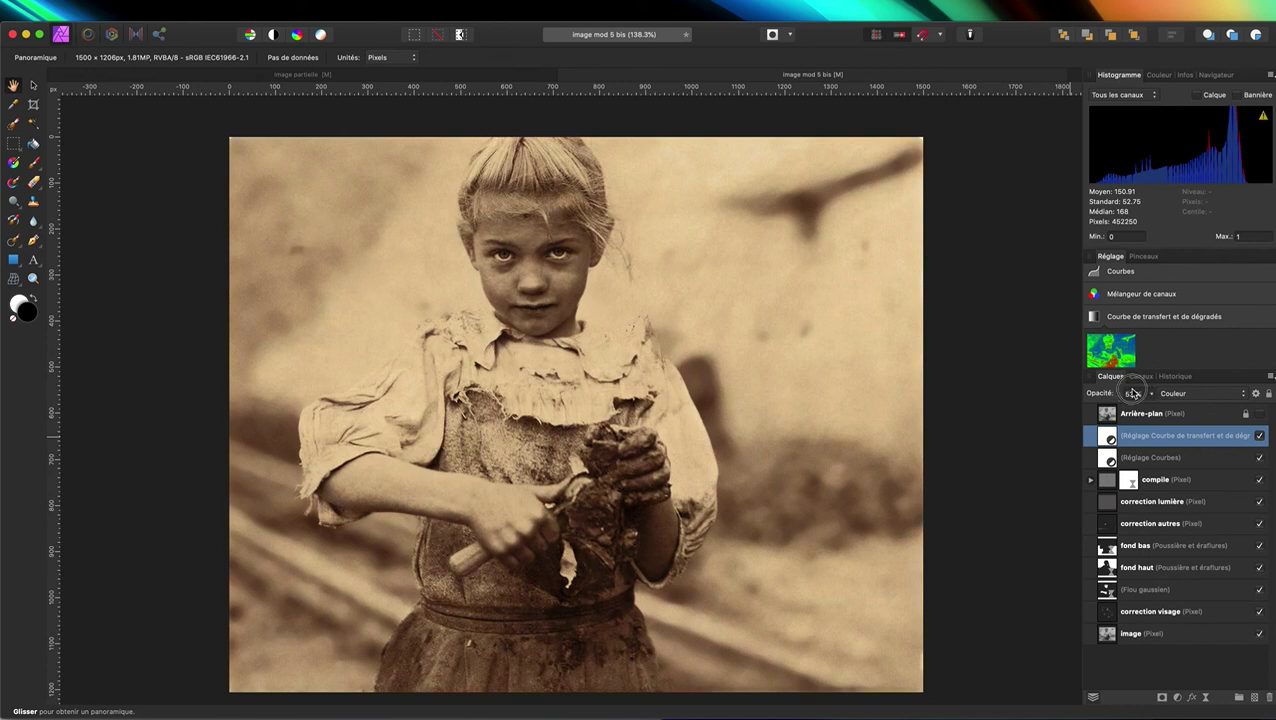
scroll(593, 305, "down", 2)
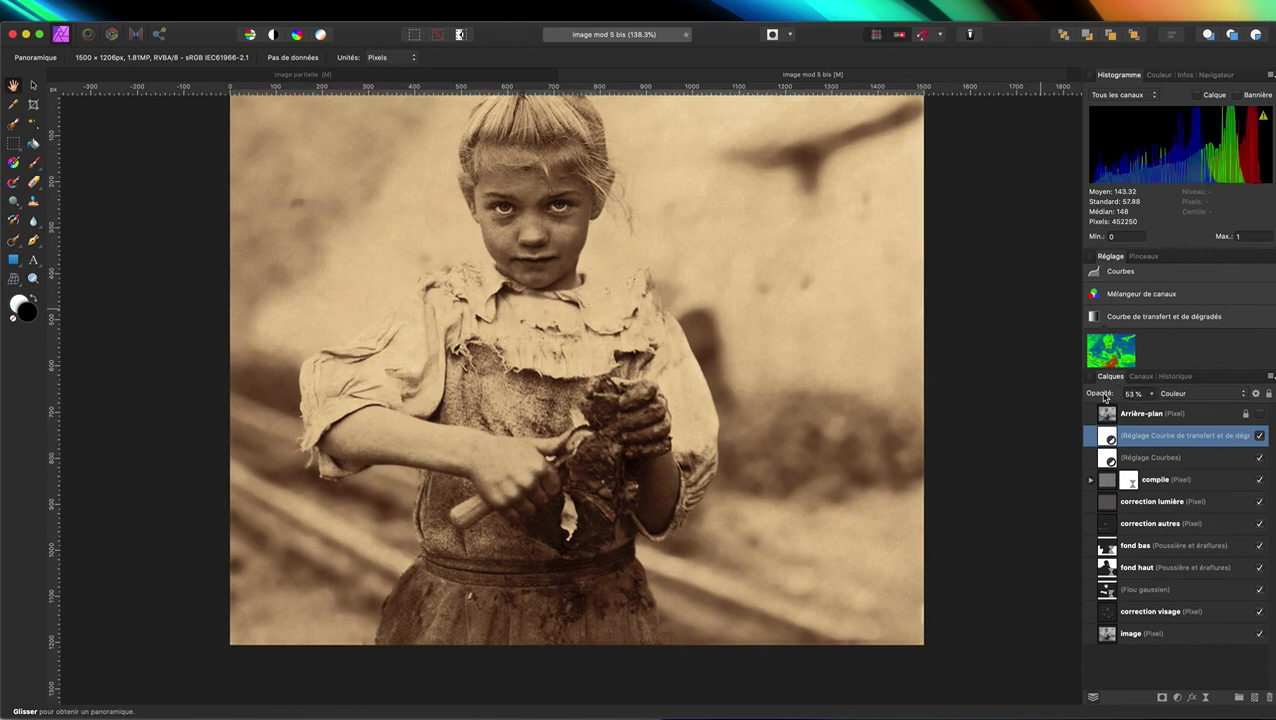
left_click_drag(1104, 396, 1103, 398)
Add a new pixel layer above Arrière-plan filled with a Merge Visible copy of the portrait.
left_click(1176, 664)
key("m")
key("ctrl+a")
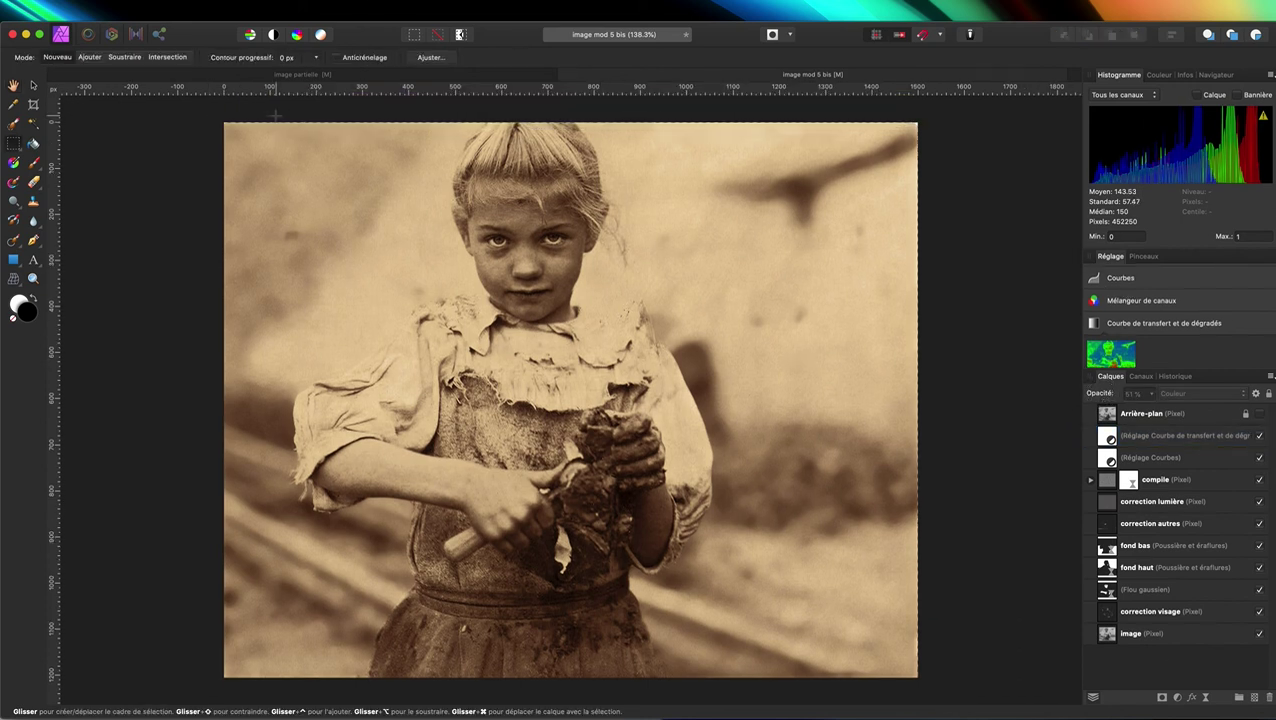
left_click(275, 117)
left_click(1205, 418)
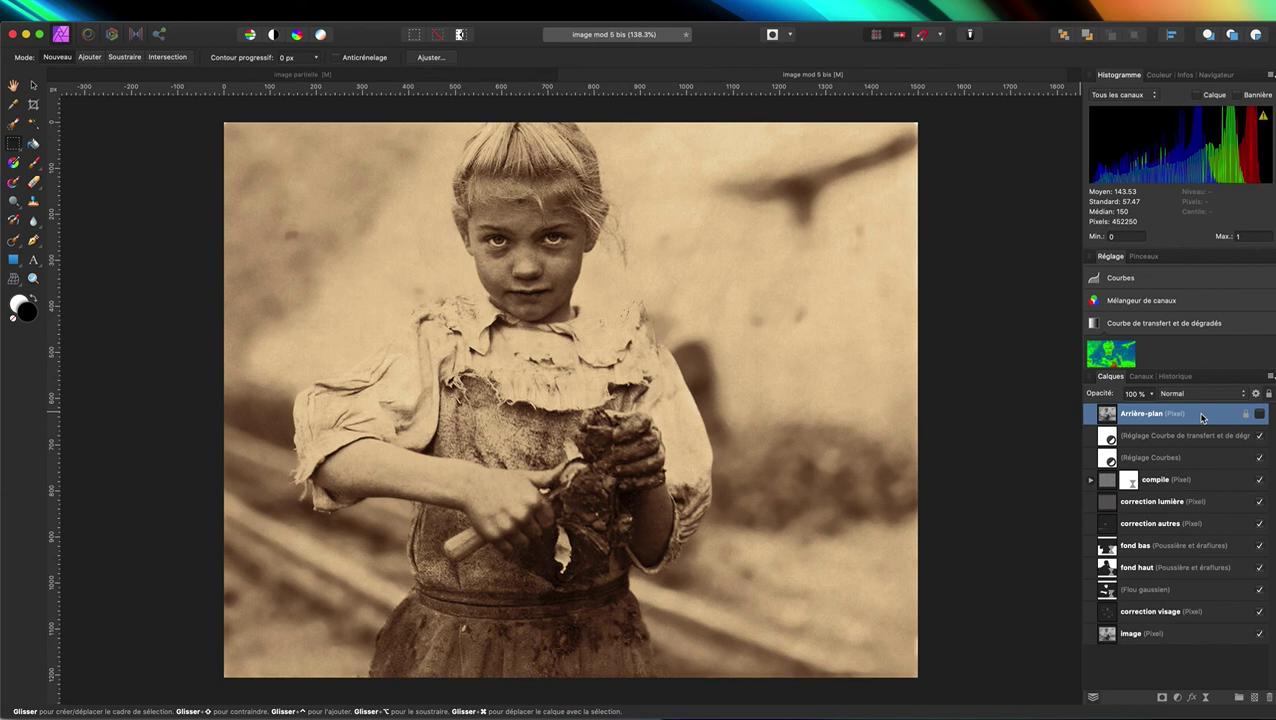
key("ctrl+shift+n")
key("ctrl+alt+shift+e")
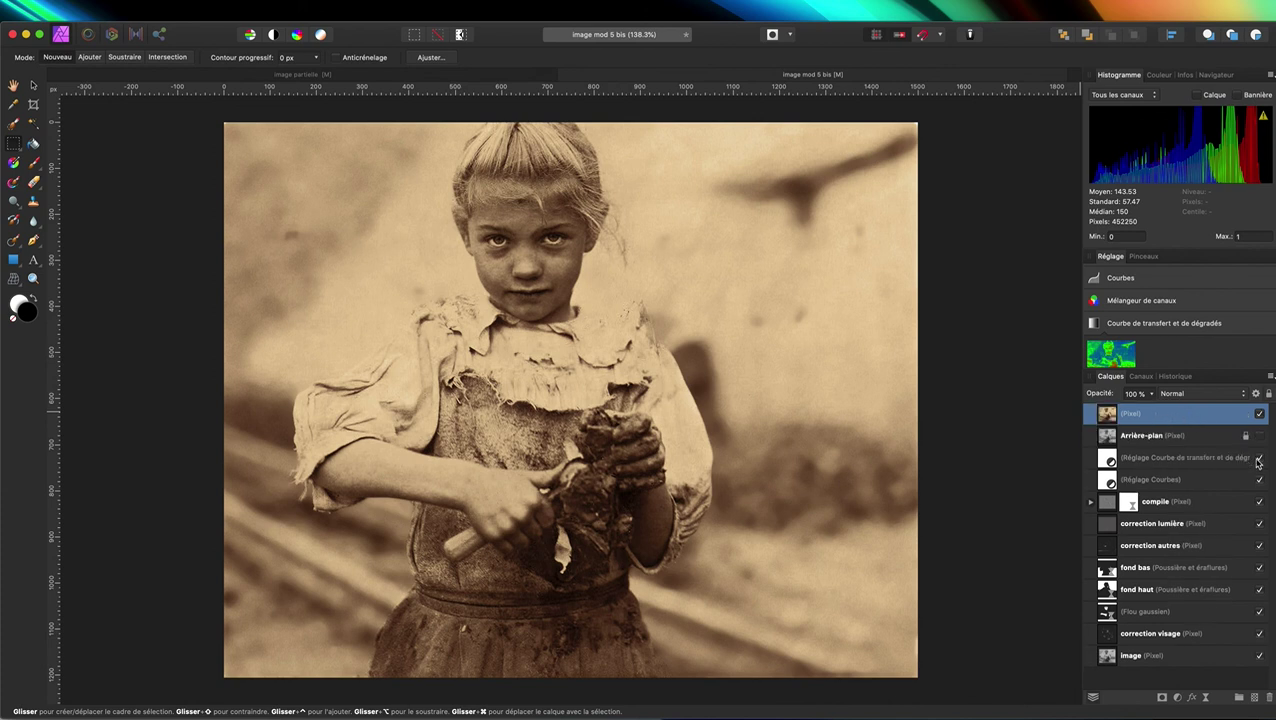
Hide the gradient map and every layer beneath it, leaving the merged layer active.
left_click(1240, 464)
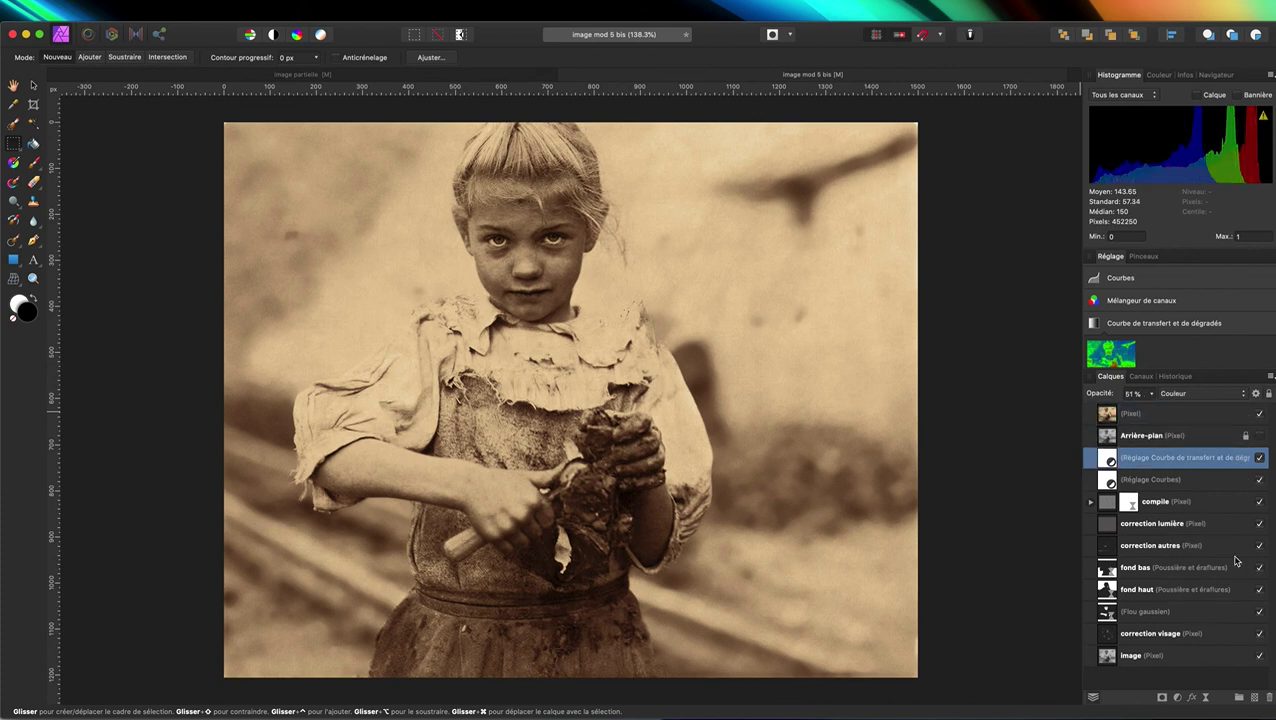
left_click(1220, 659, "shift")
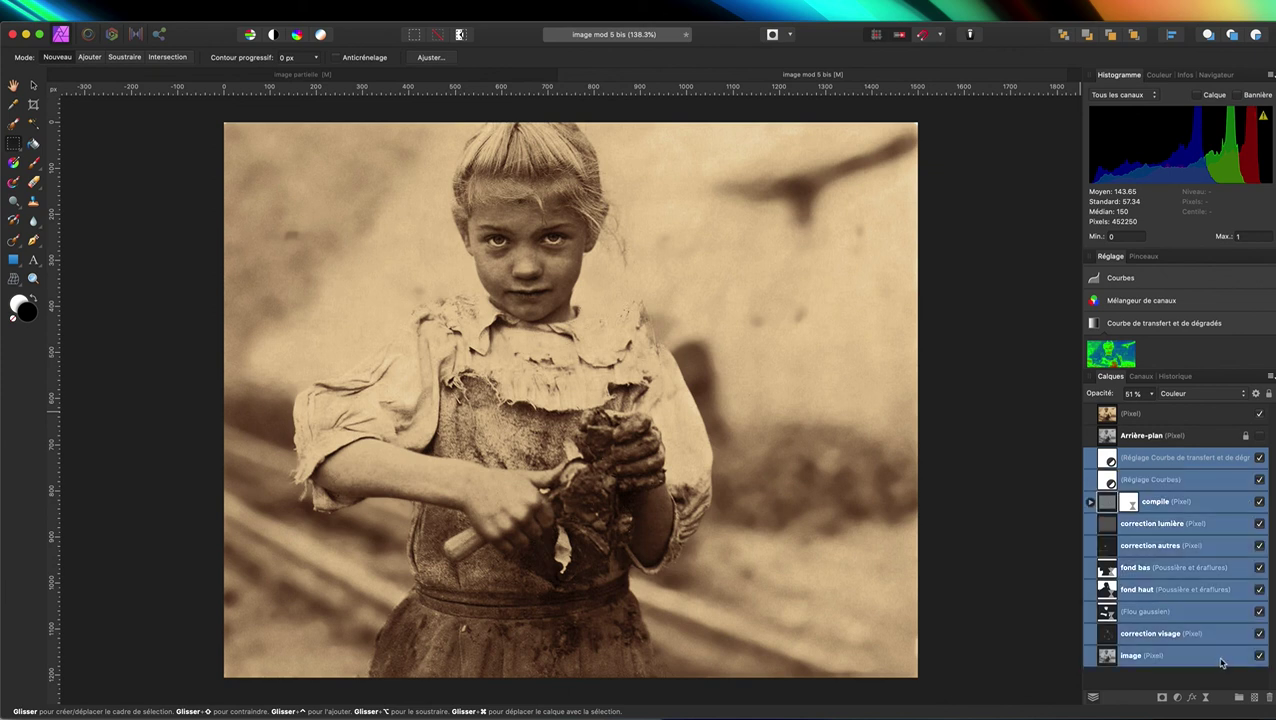
left_click(1261, 459)
left_click(1213, 421)
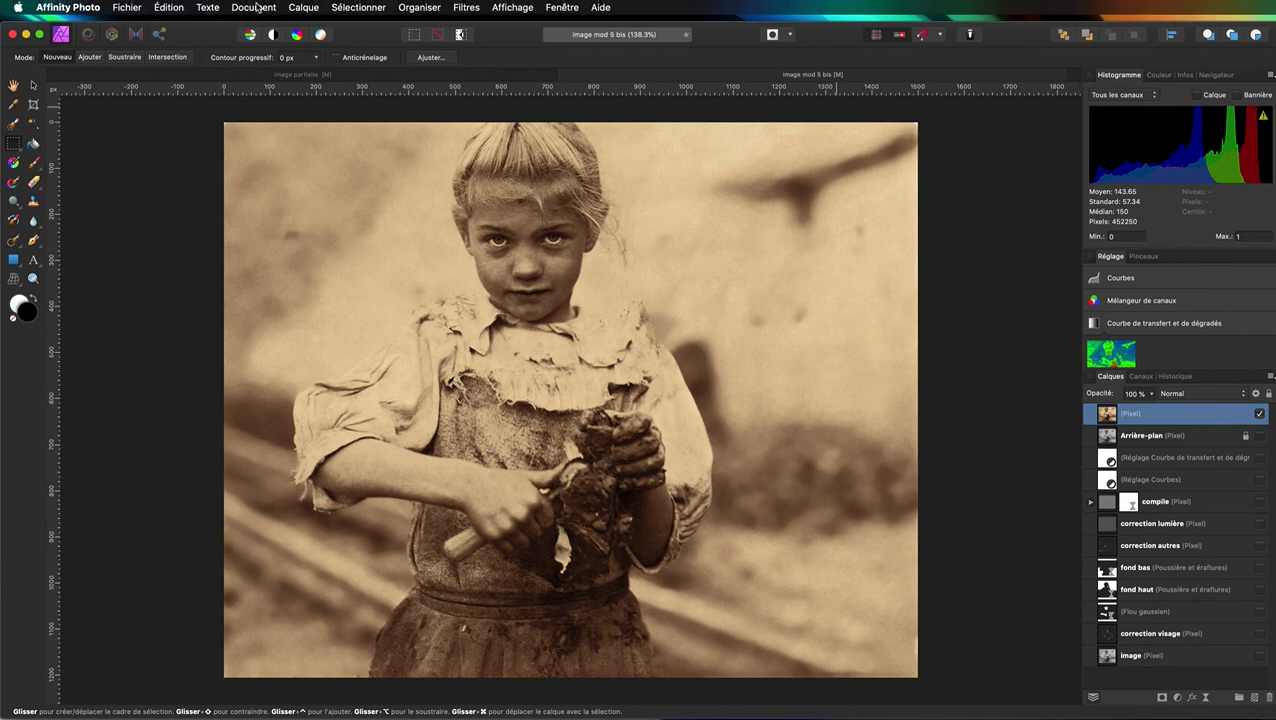
Resize the canvas to 1600 × 1300 px with the chosen anchor via Redimensionner le canevas.
left_click(254, 8)
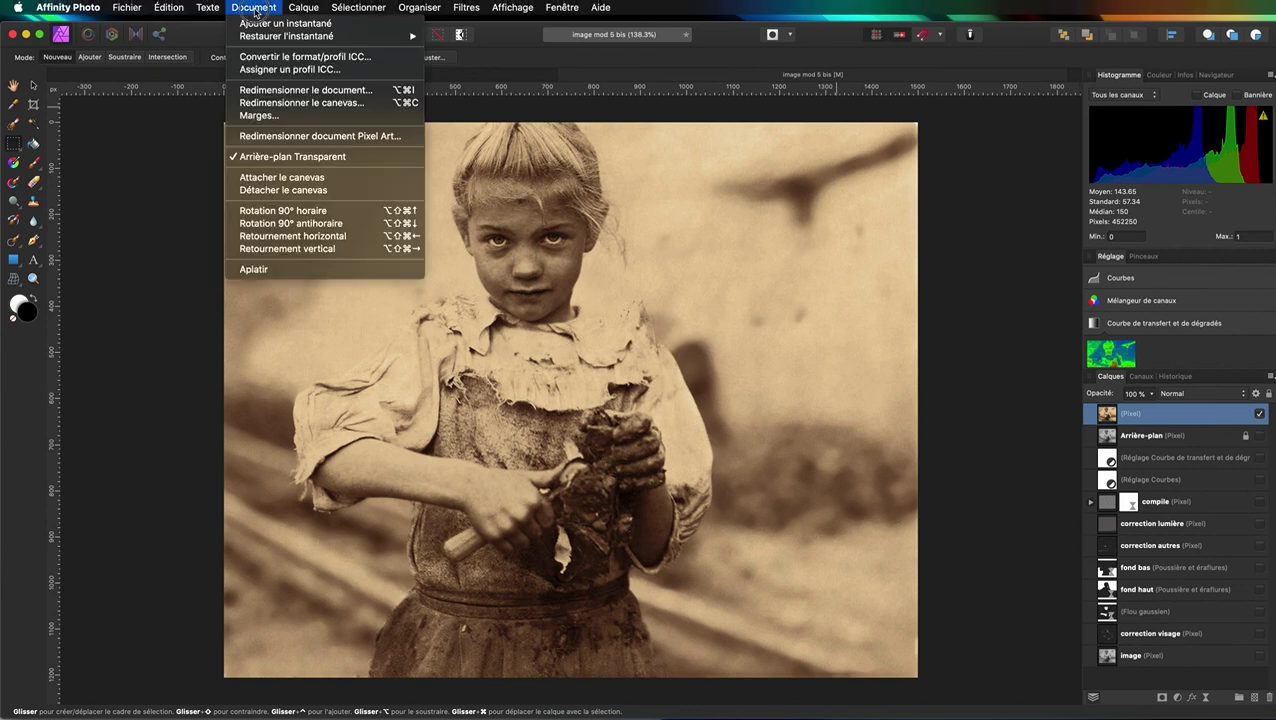
left_click(289, 104)
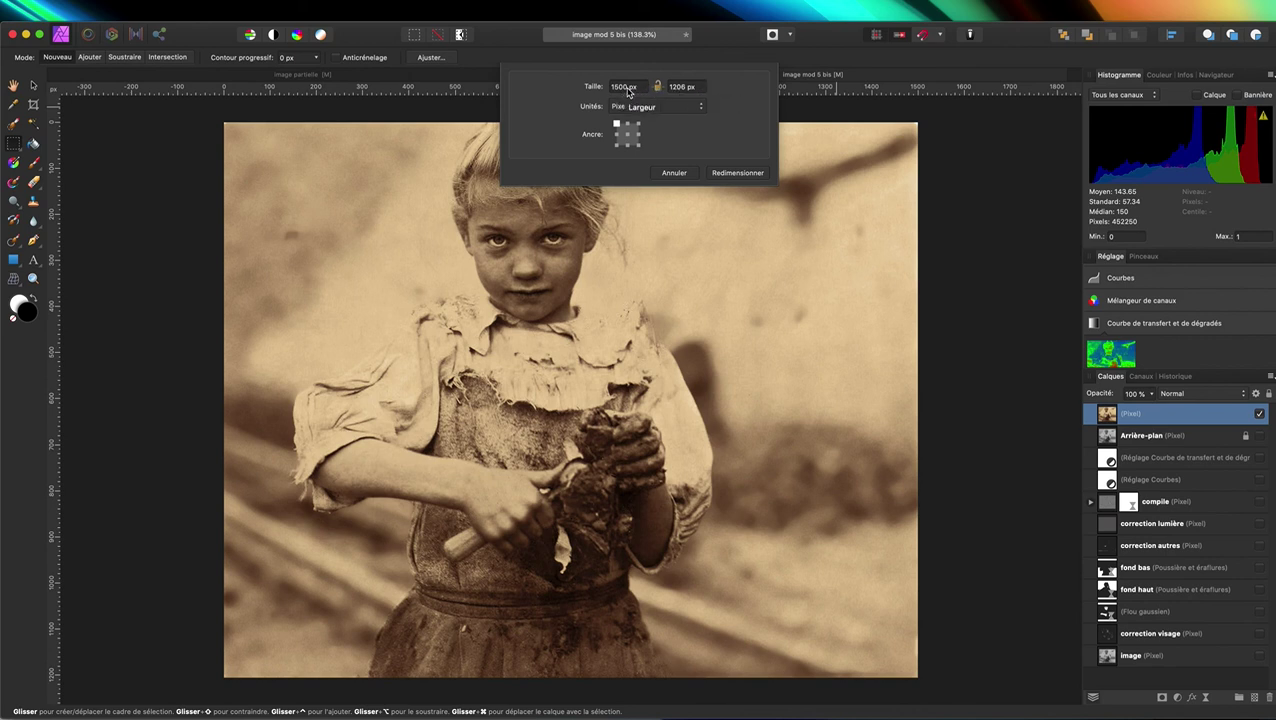
left_click(620, 88)
type("1")
left_click(677, 87)
double_click(684, 86)
type("1")
left_click(627, 126)
left_click(740, 173)
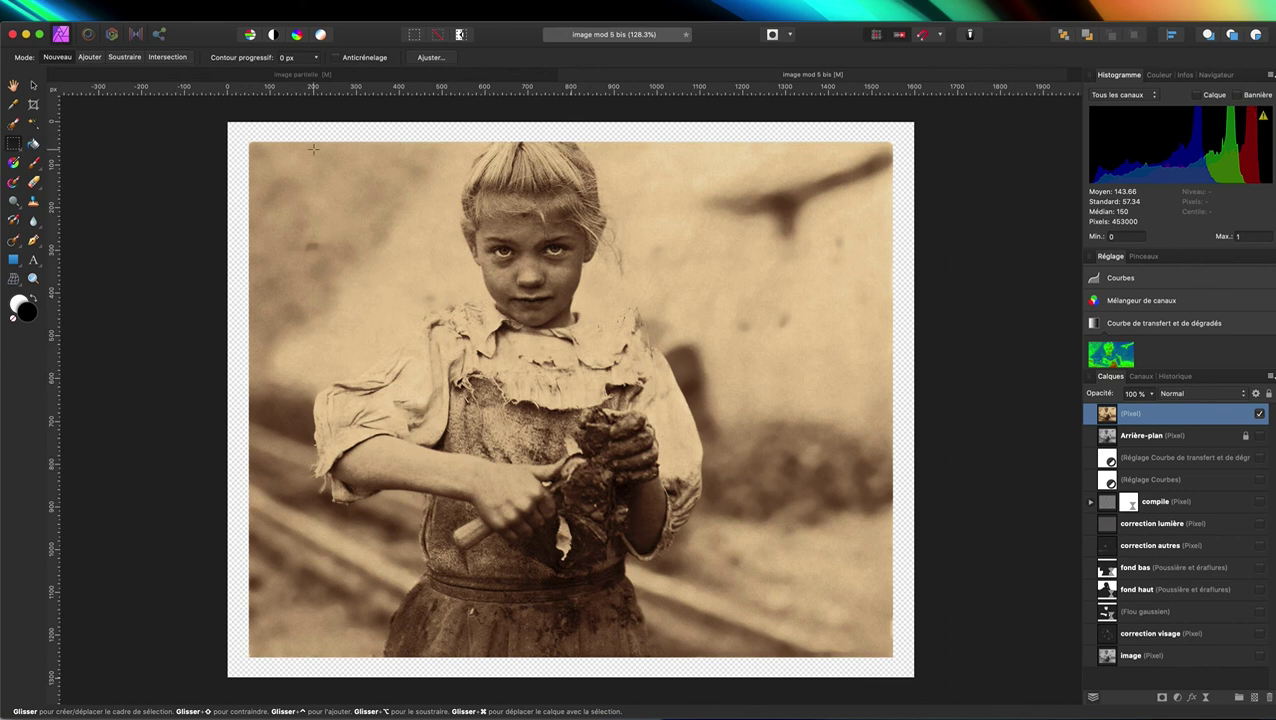
Add a white fill layer above Arrière-plan, beneath the merged portrait layer.
left_click(1149, 440)
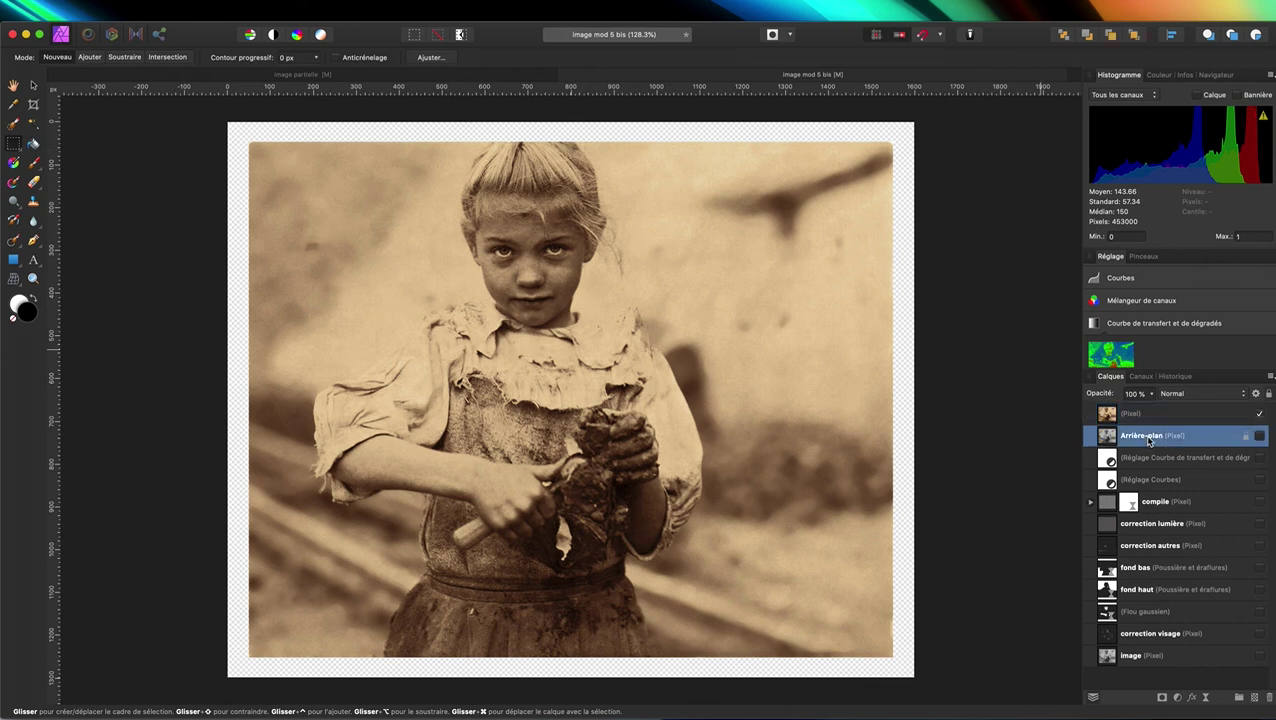
left_click(1255, 700)
left_click(303, 7)
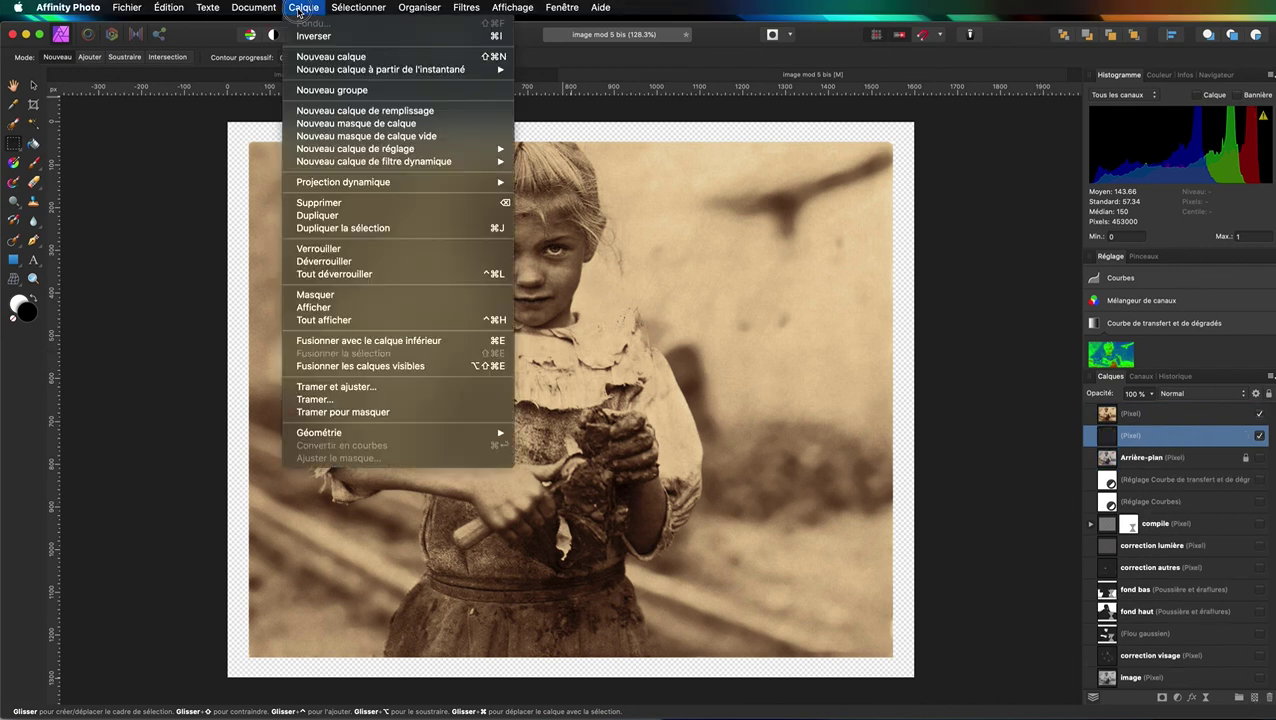
left_click(337, 112)
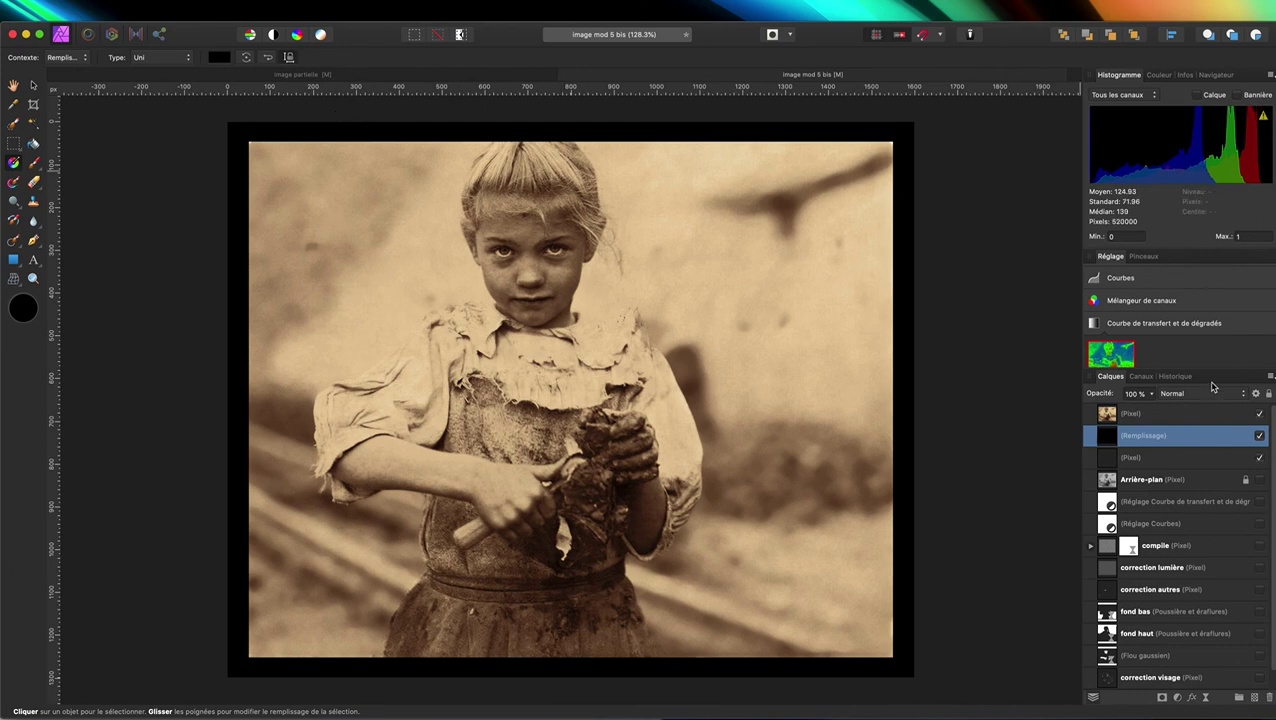
left_click(1159, 75)
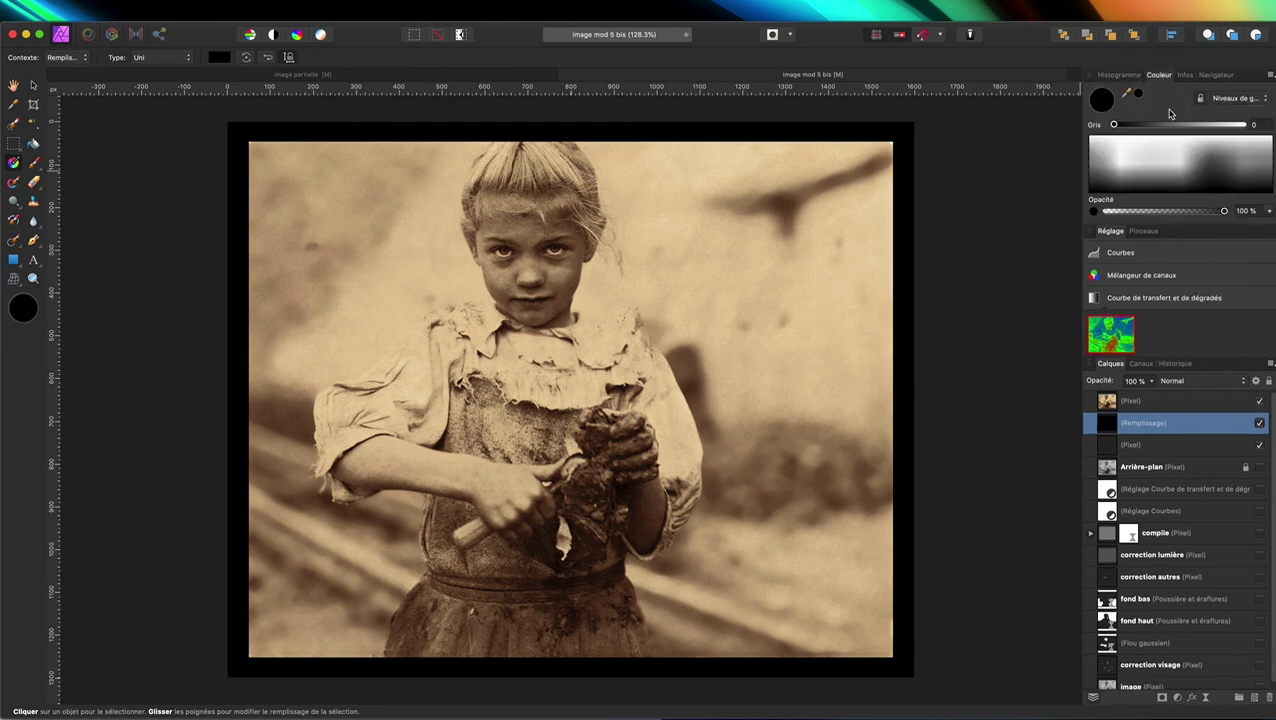
left_click_drag(1162, 162, 1162, 132)
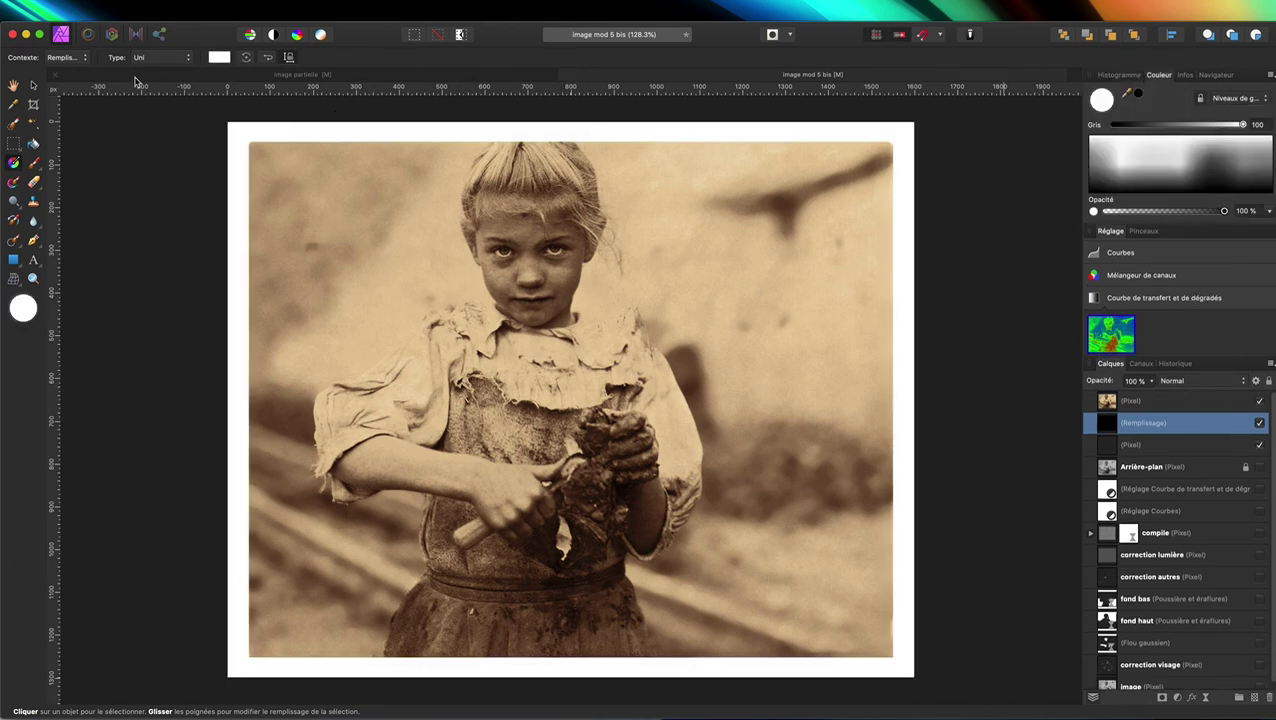
left_click(1181, 405)
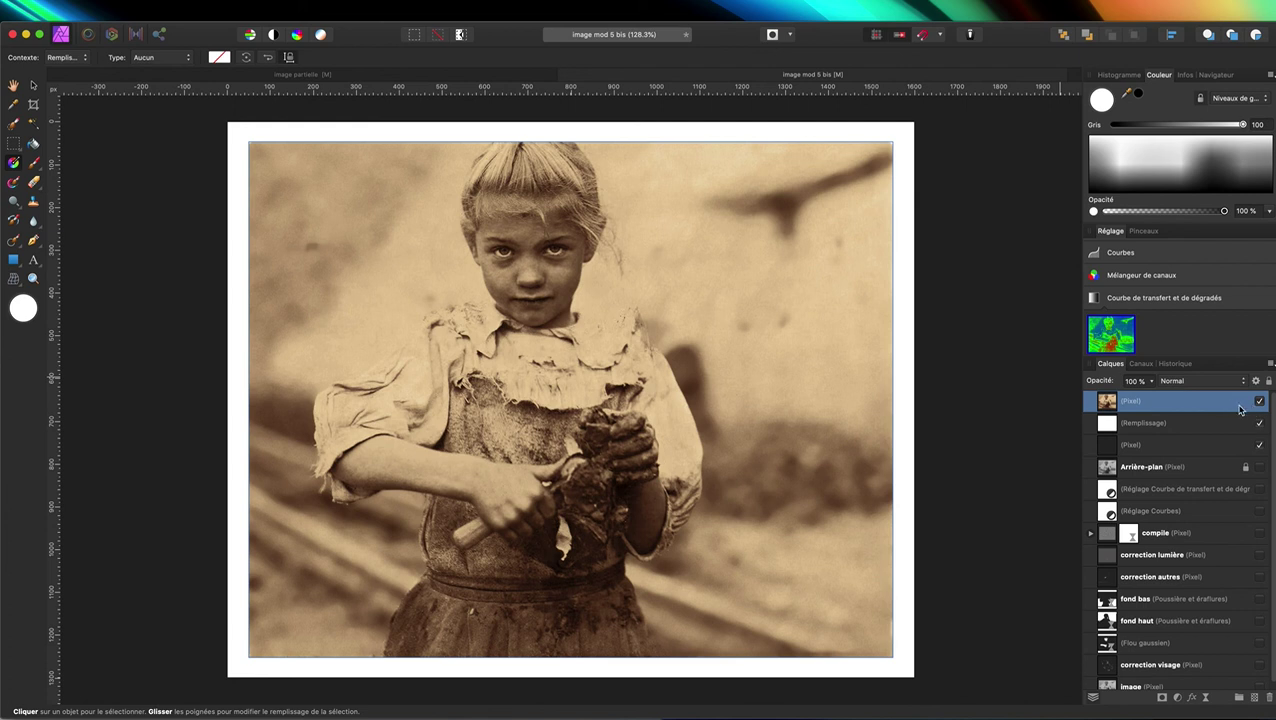
Give the portrait an Ombre externe: 87% opacity, 12.7 px radius, 8 px offset, 18% intensity.
left_click(1193, 703)
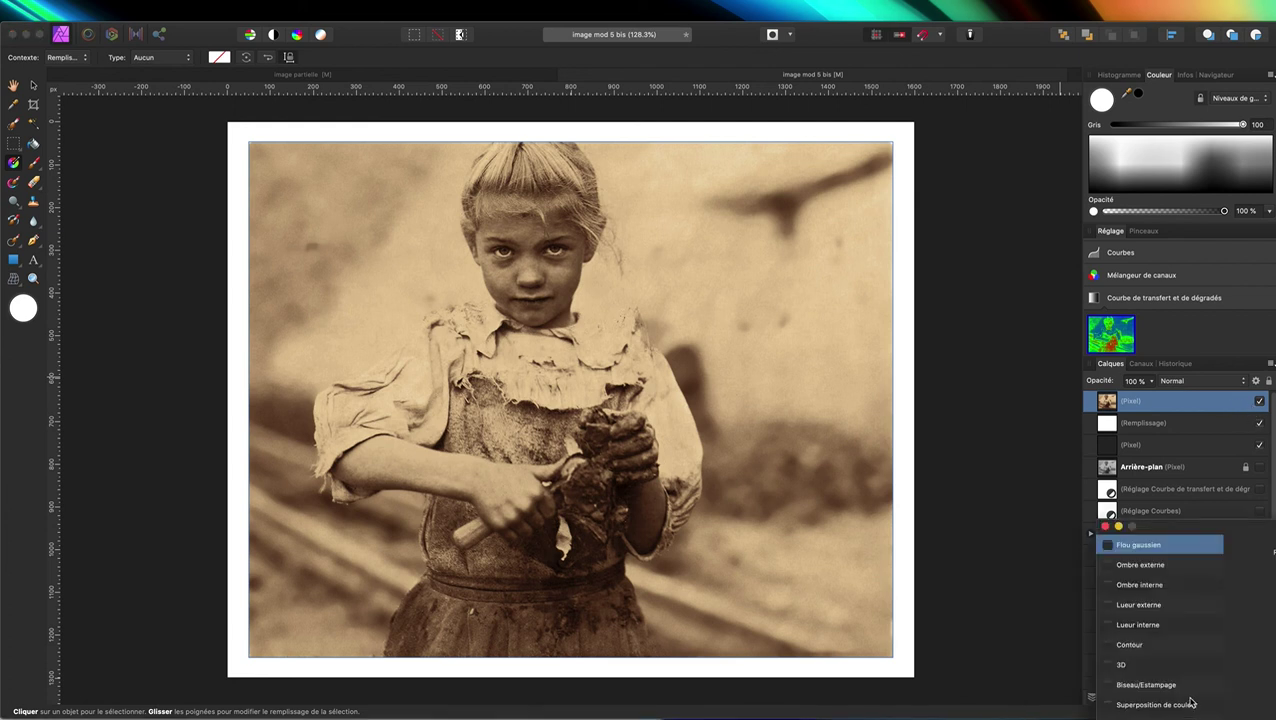
left_click(1108, 565)
mouse_move(1216, 522)
left_mouse_down()
mouse_move(645, 203)
mouse_move(496, 206)
left_mouse_up()
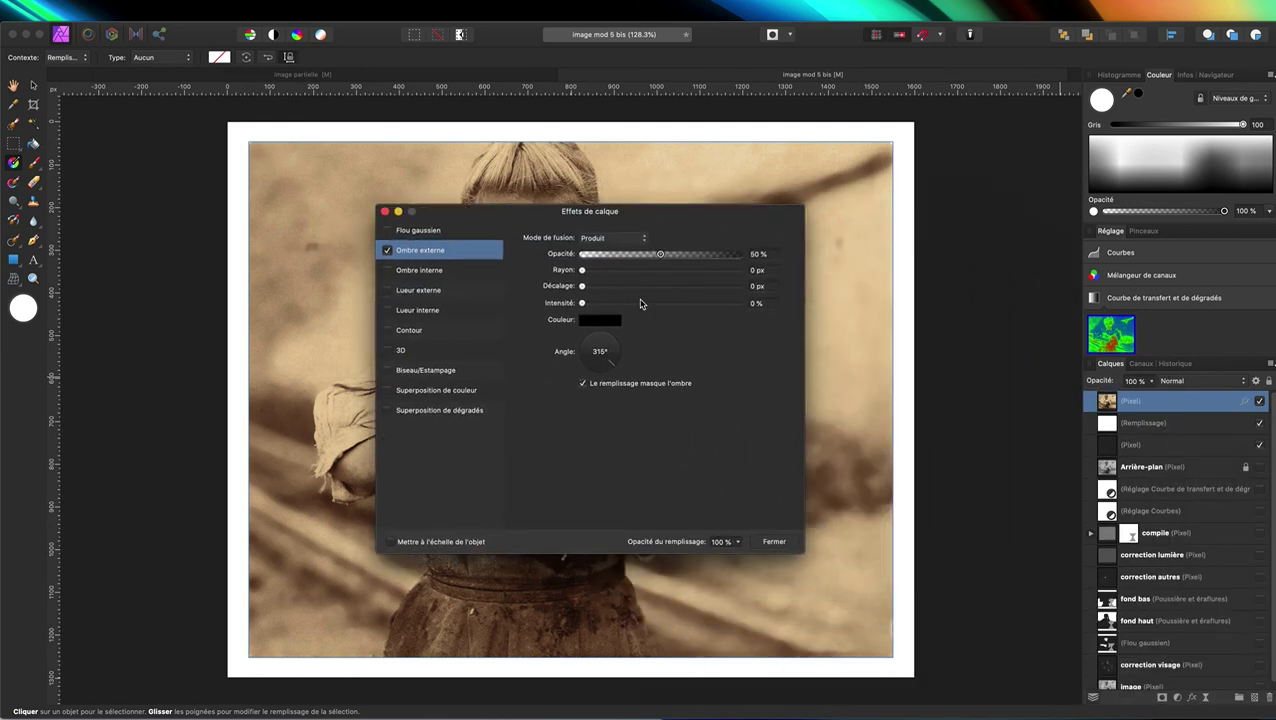
left_click_drag(660, 254, 745, 256)
left_click_drag(582, 270, 624, 287)
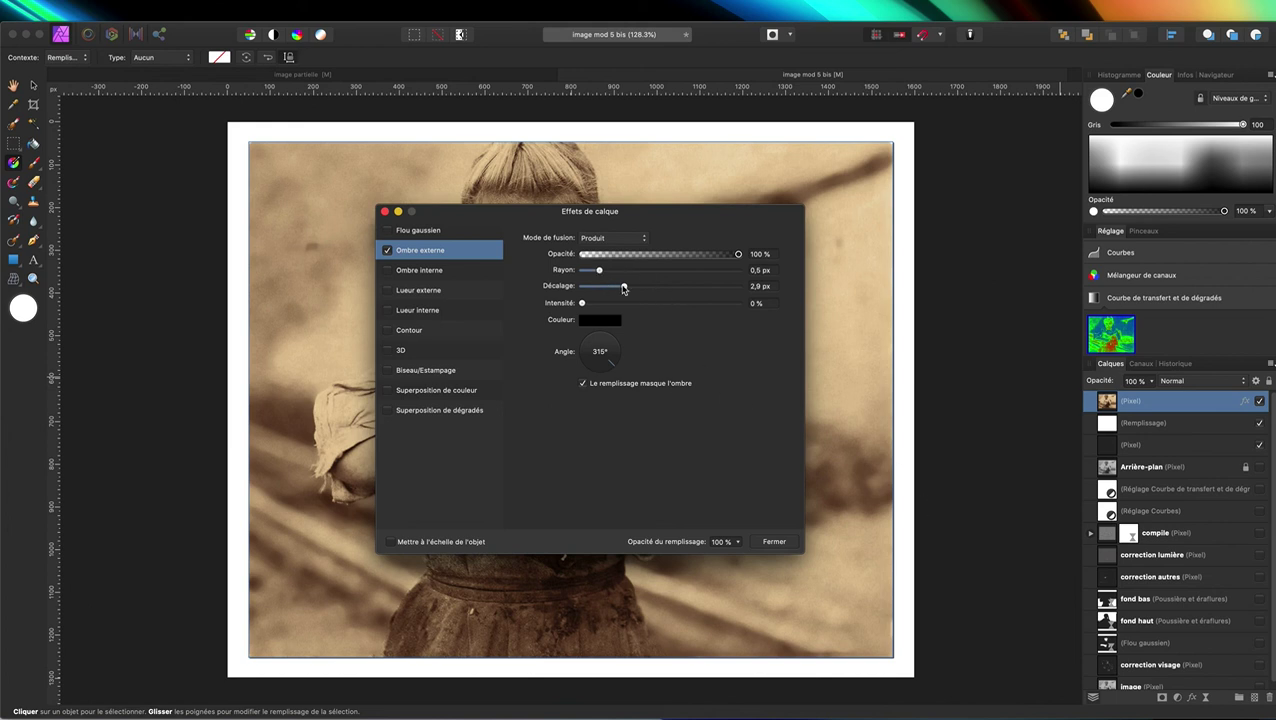
mouse_move(624, 286)
left_mouse_down()
mouse_move(645, 288)
mouse_move(614, 272)
mouse_move(657, 278)
left_mouse_up()
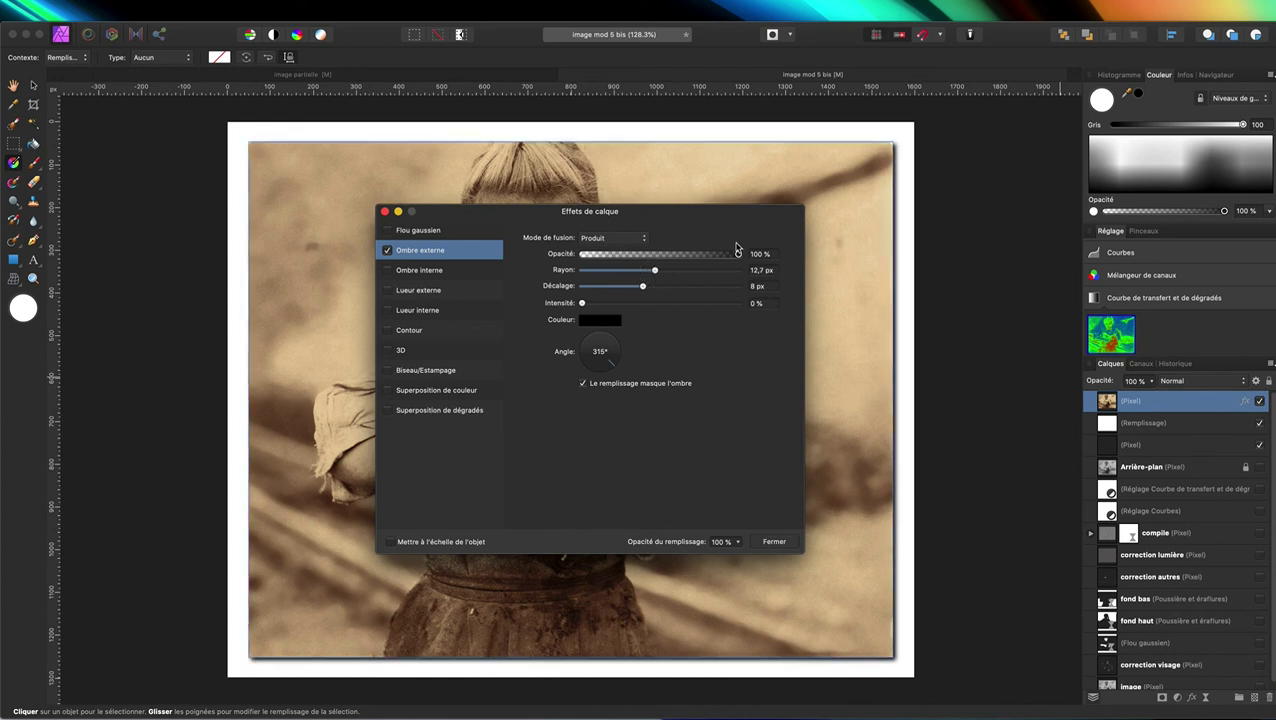
left_click_drag(740, 254, 720, 257)
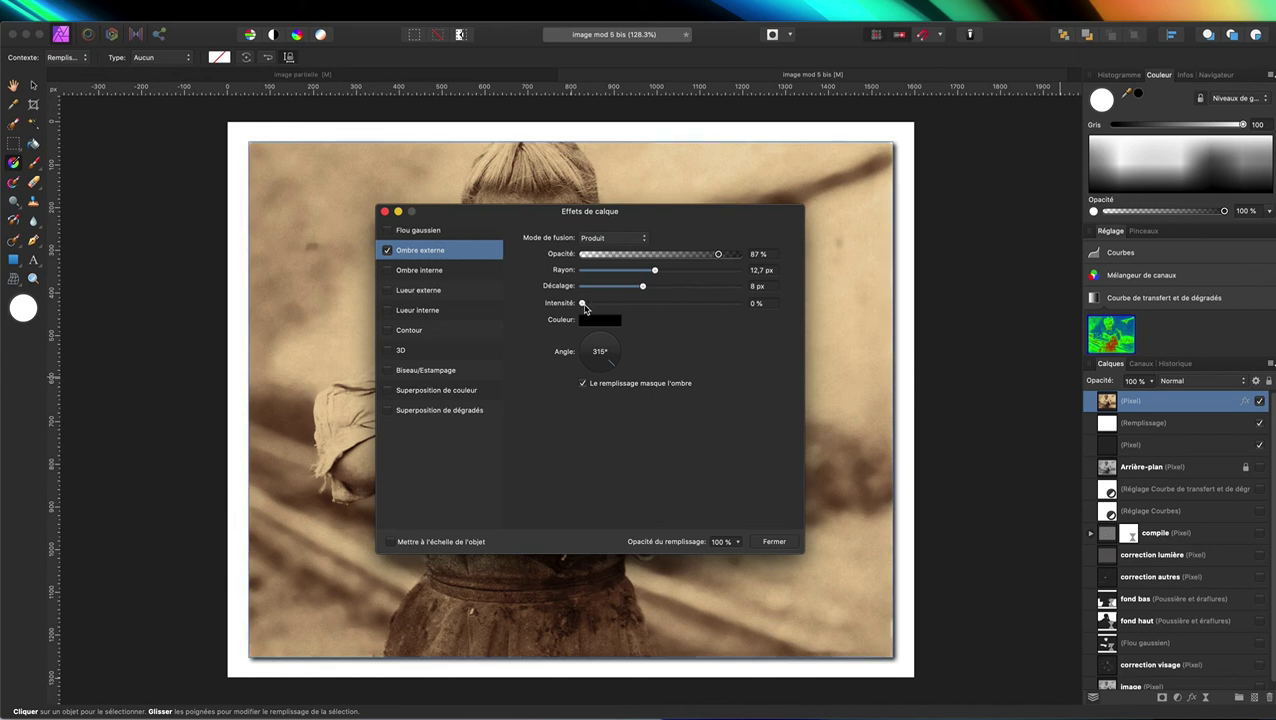
left_click_drag(584, 304, 614, 309)
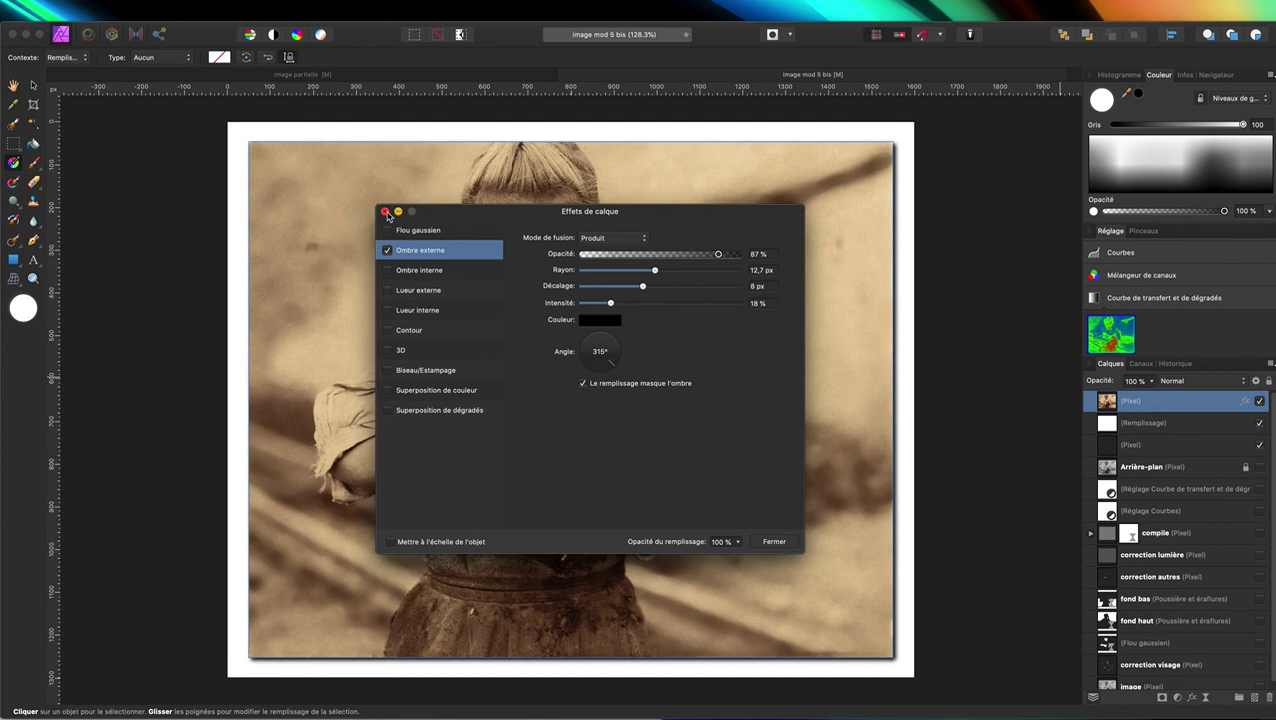
left_click(776, 545)
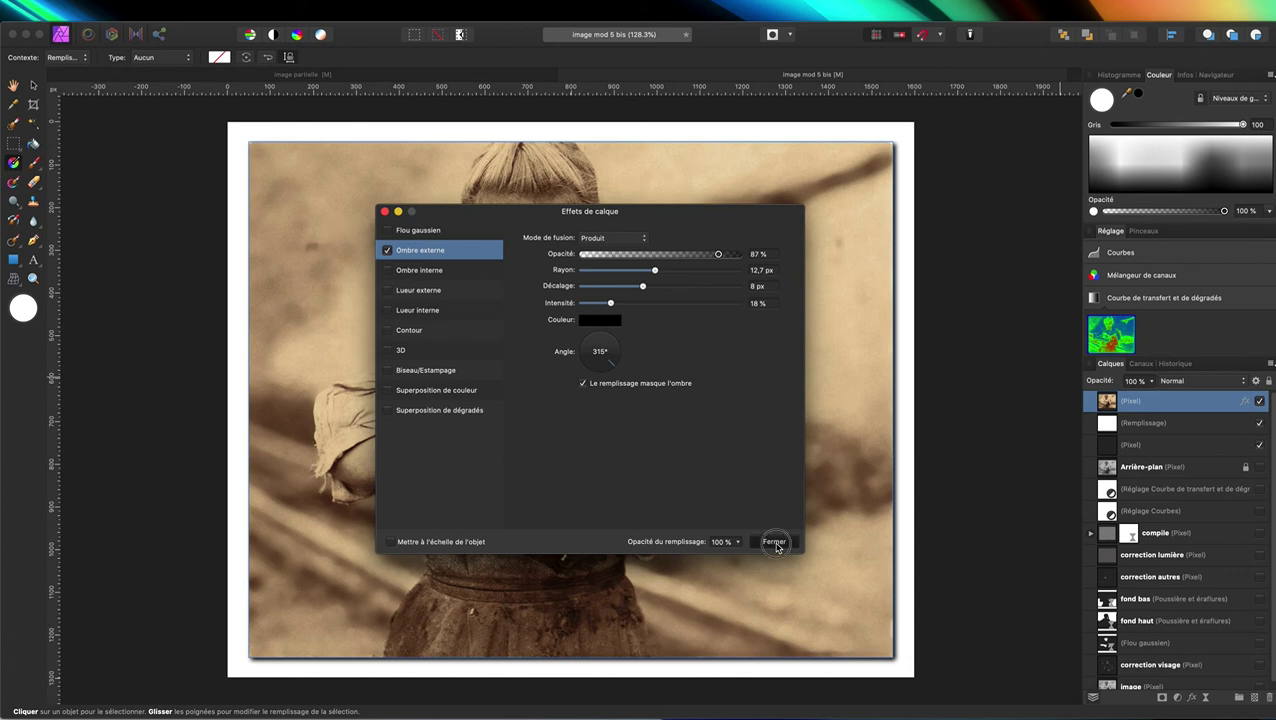